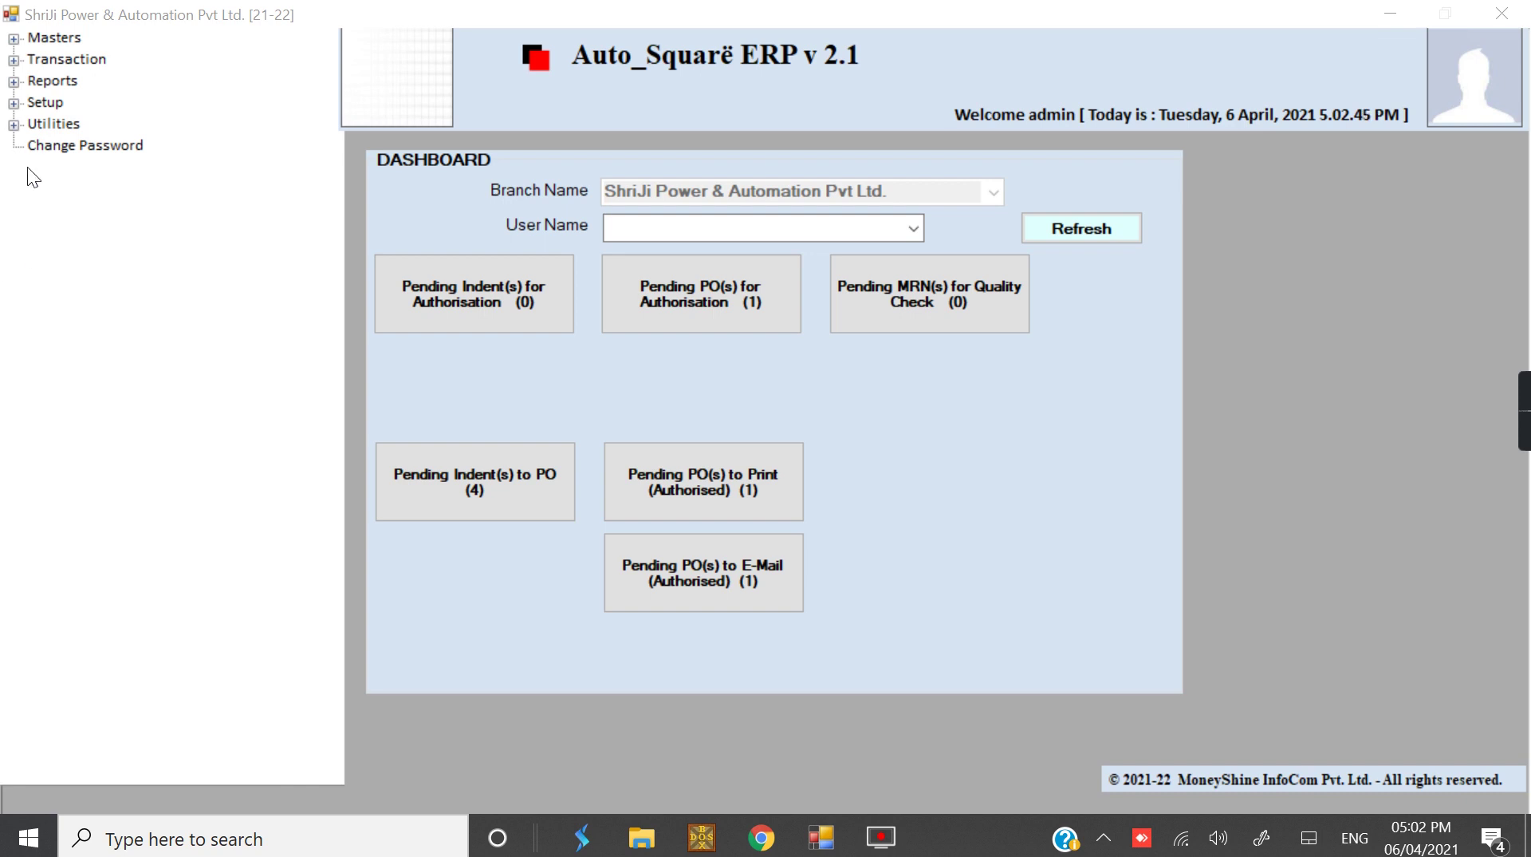
# Open a new GST sale order from the sale transactions
pyautogui.click(8, 67)
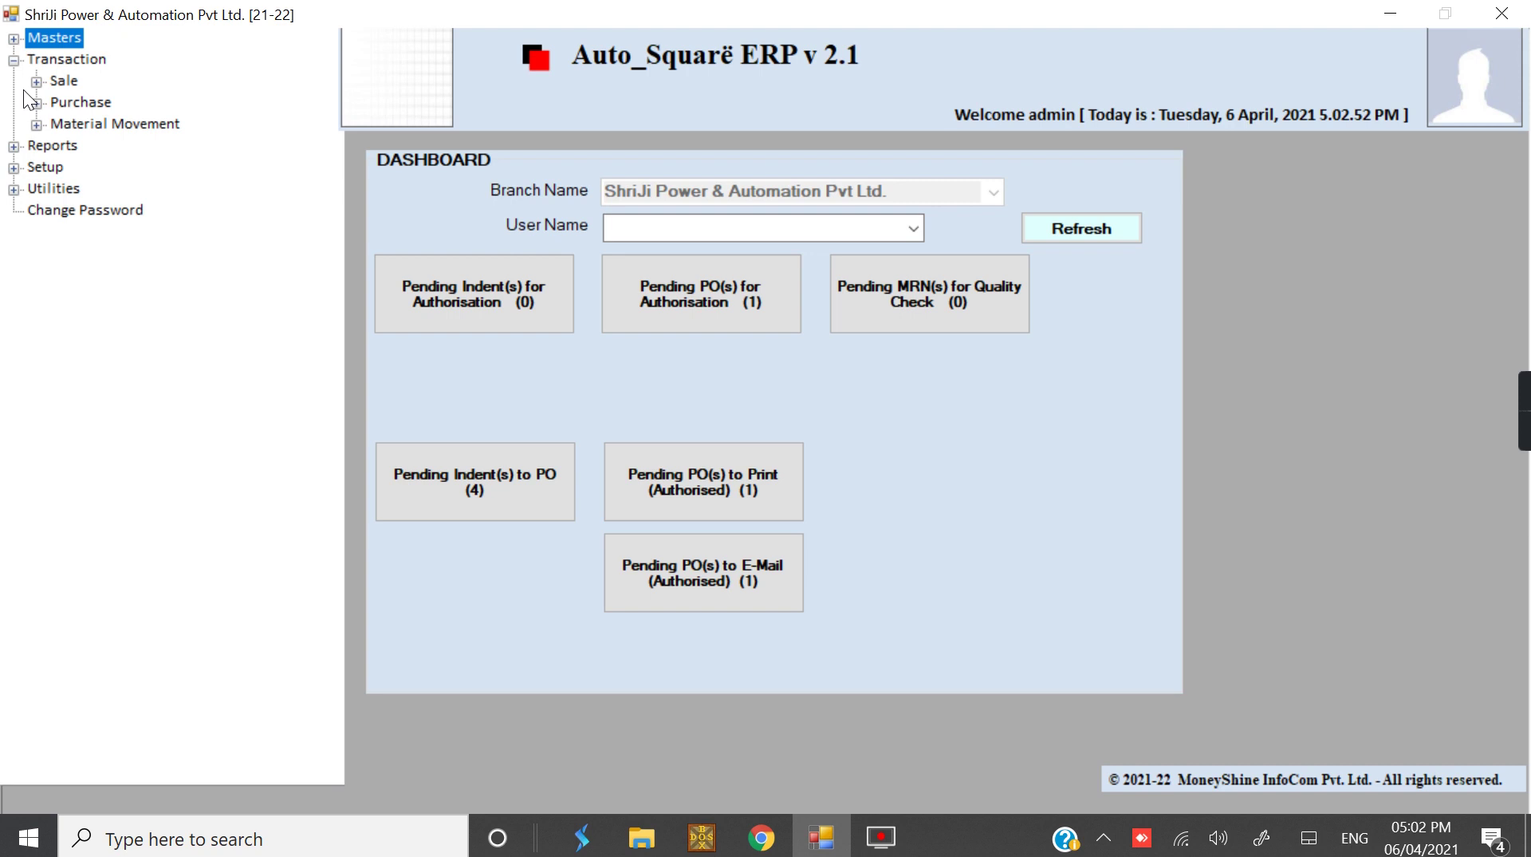
pyautogui.click(38, 82)
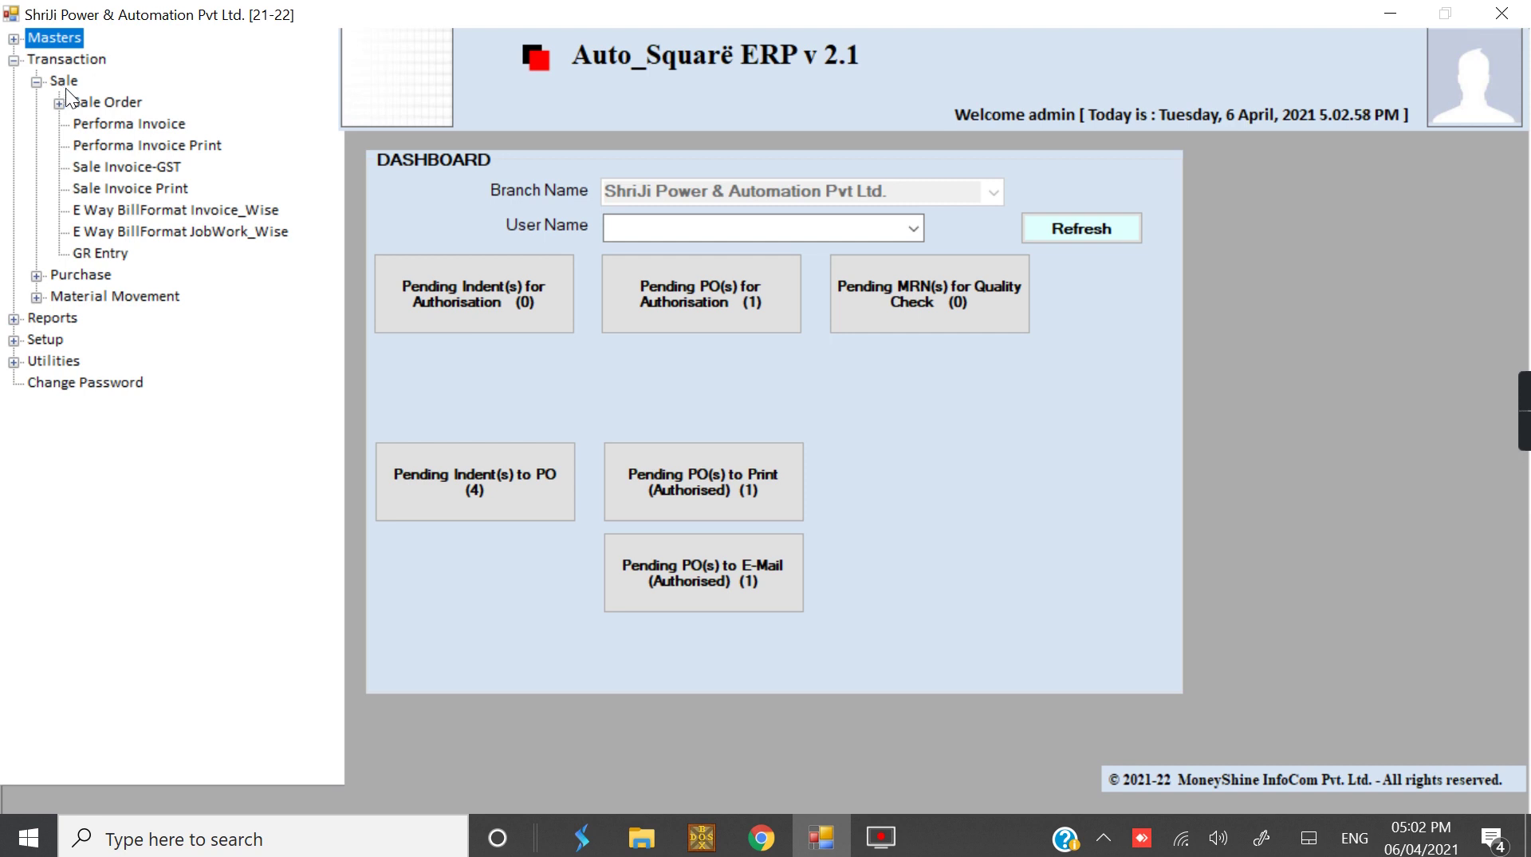
pyautogui.click(59, 102)
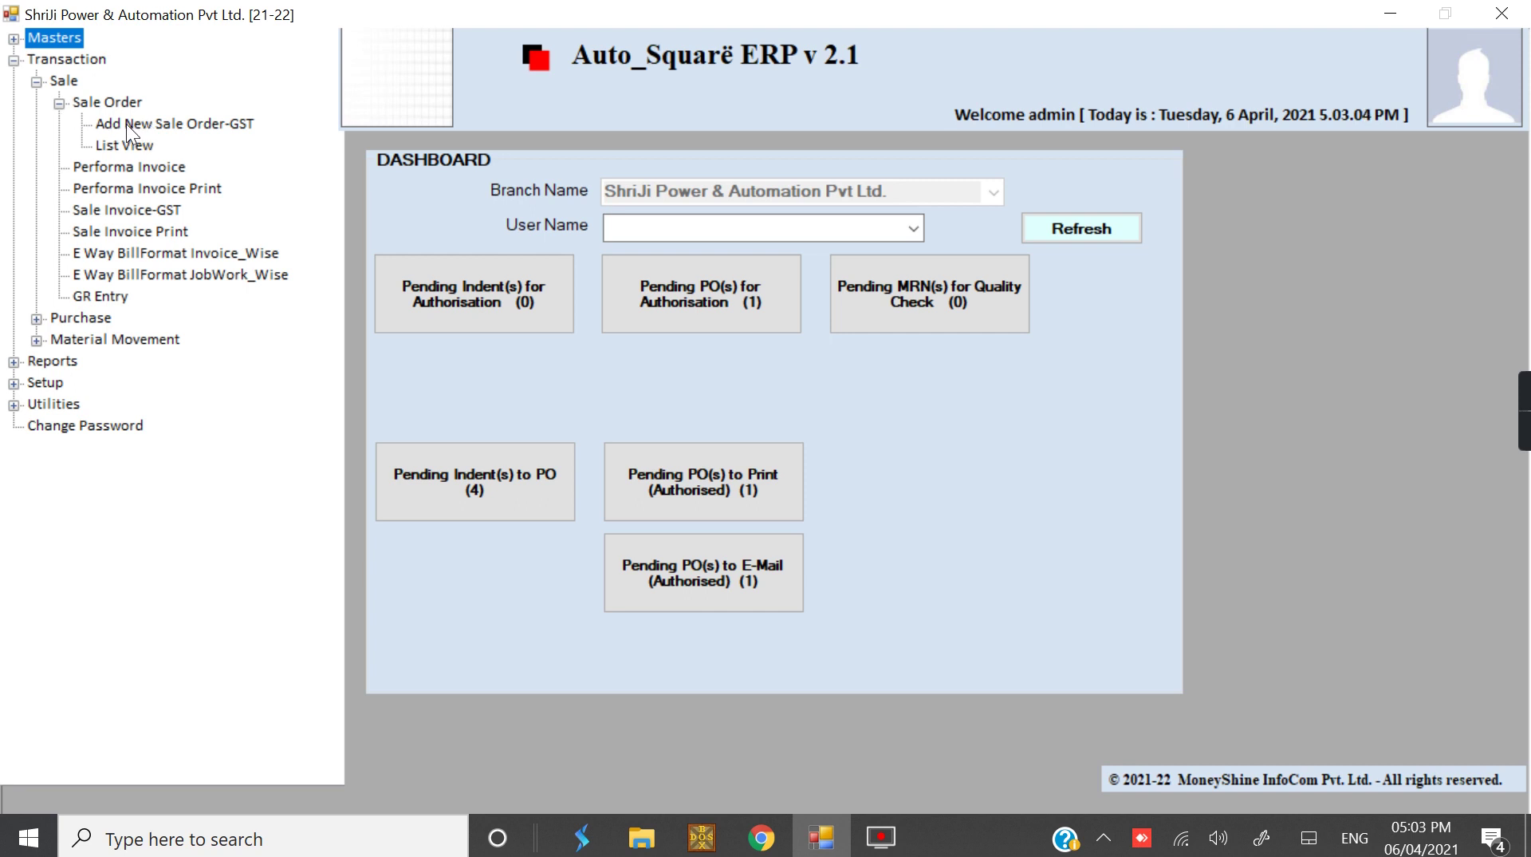
pyautogui.click(127, 124)
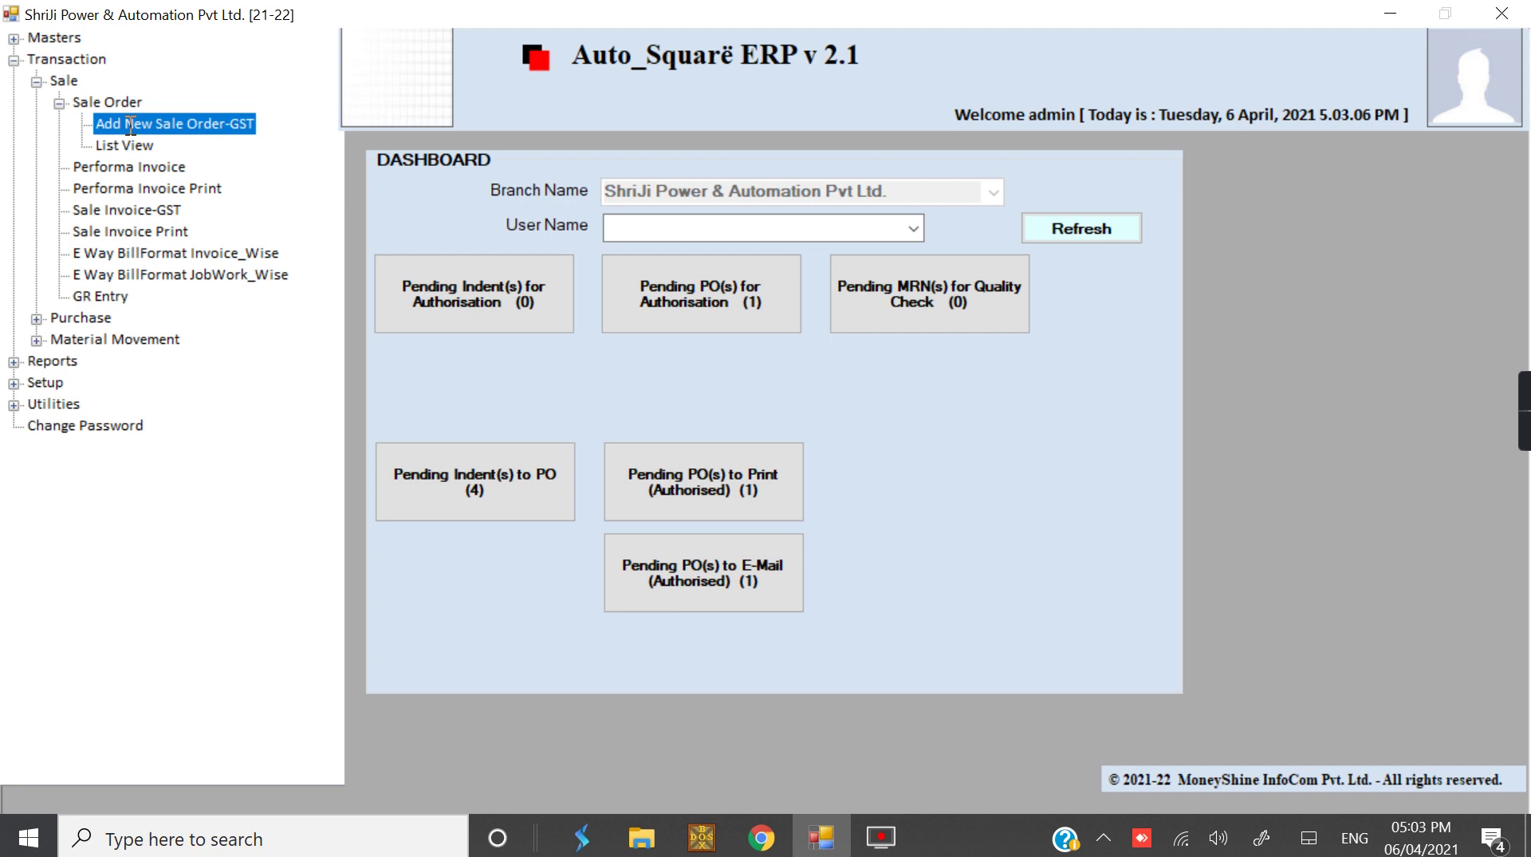
pyautogui.doubleClick(129, 124)
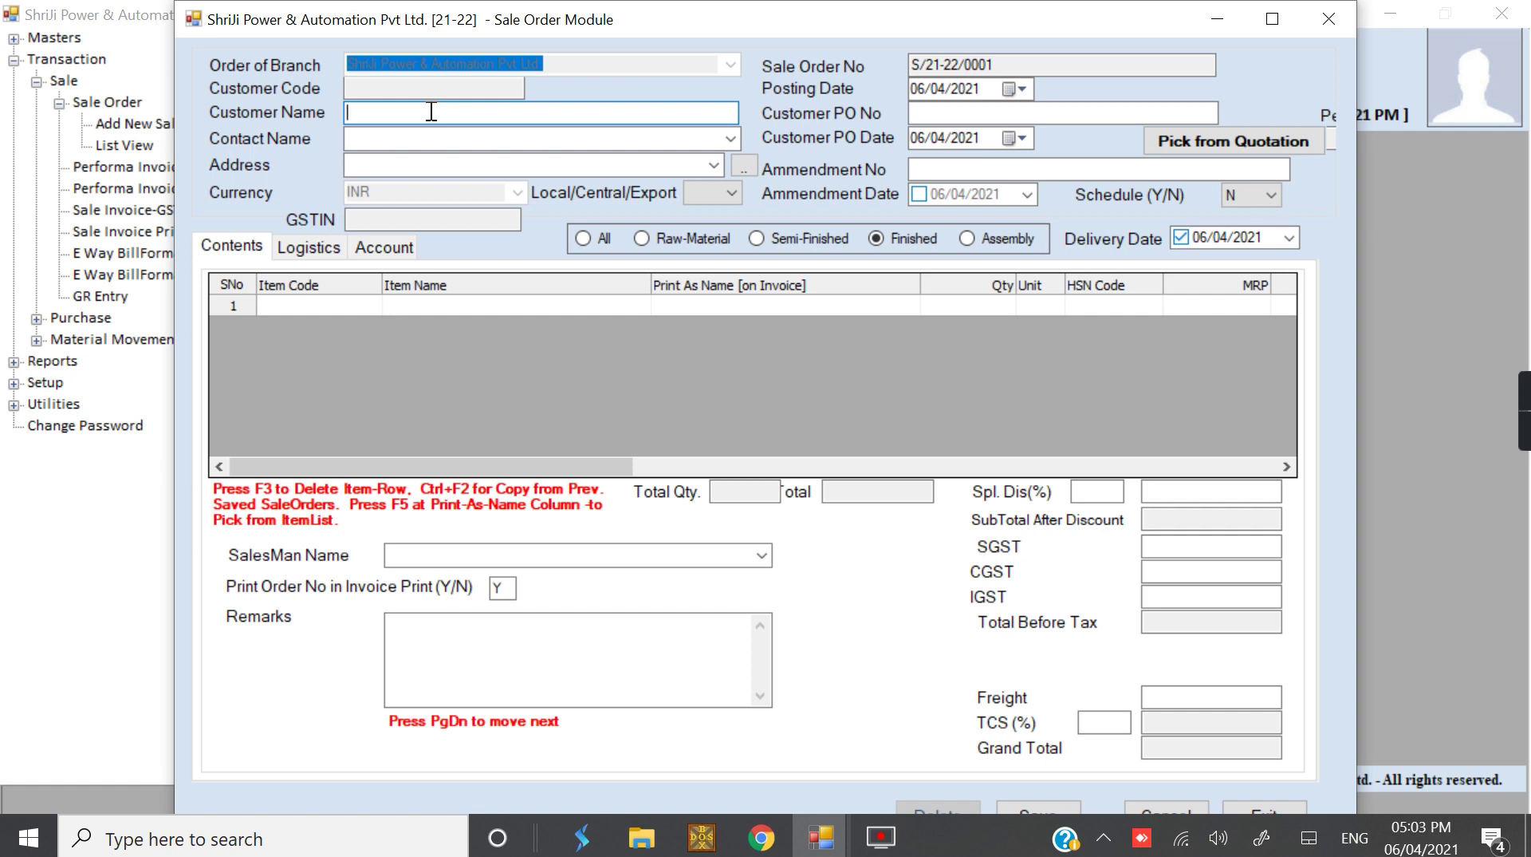
# Choose AB POWER SYSTEM SOLUTION as the customer, keeping its default contact and selecting its office address
pyautogui.write('ab')
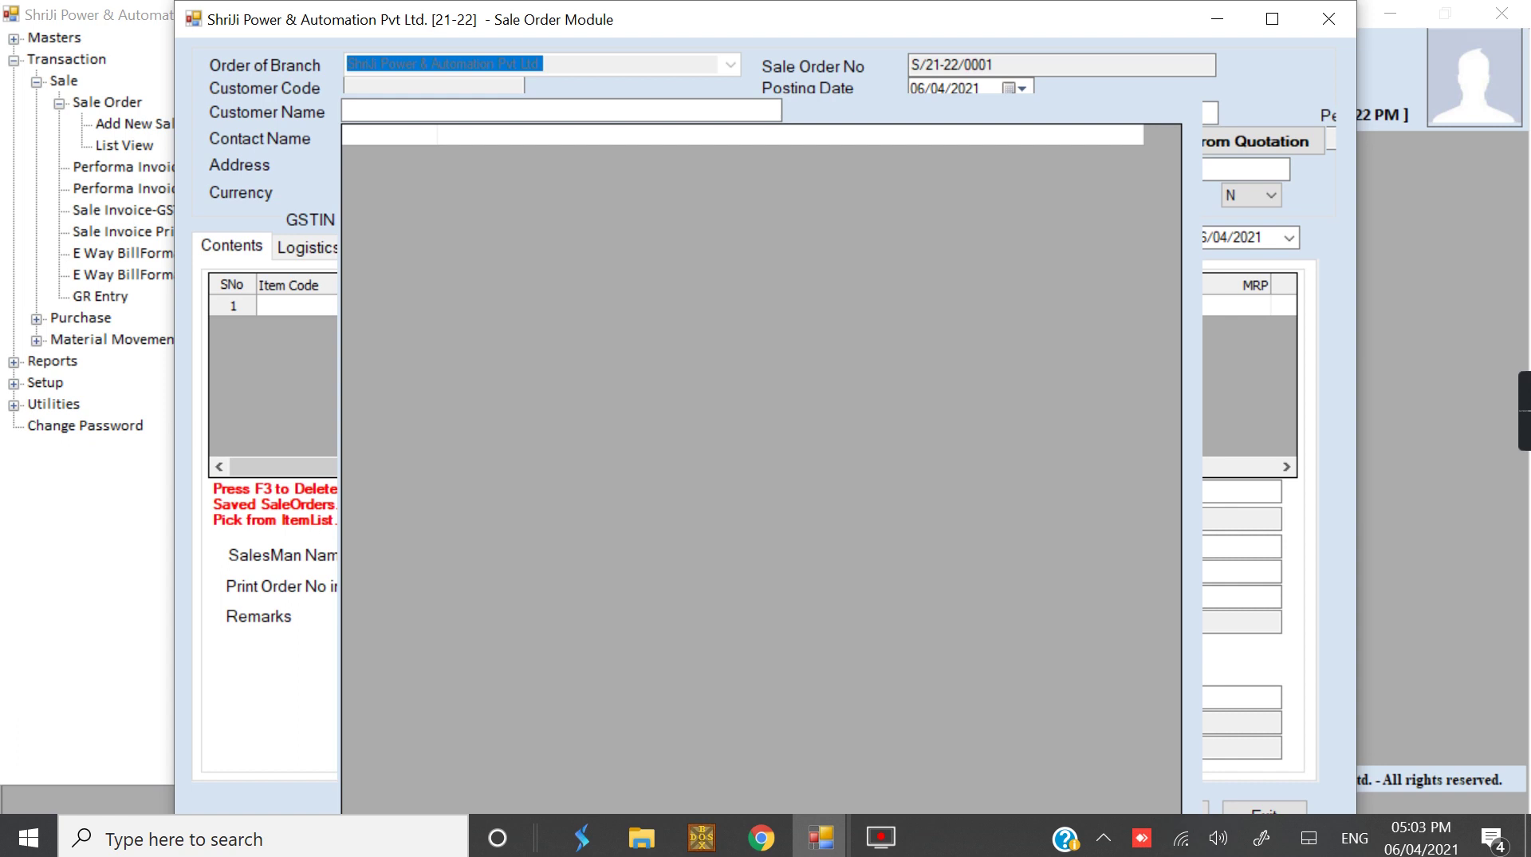
pyautogui.press('Down')
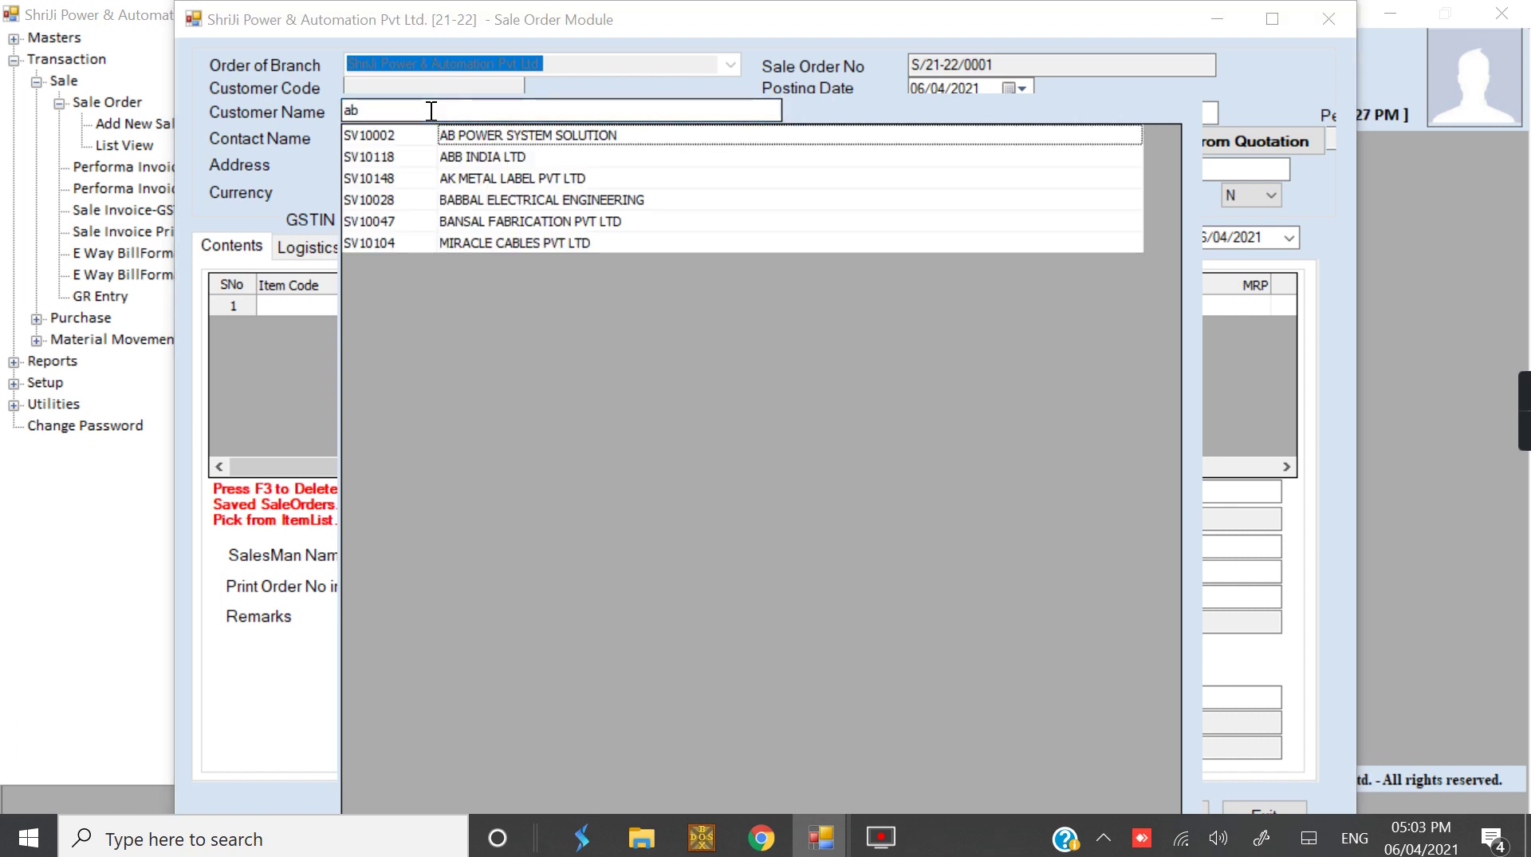
pyautogui.press('Return')
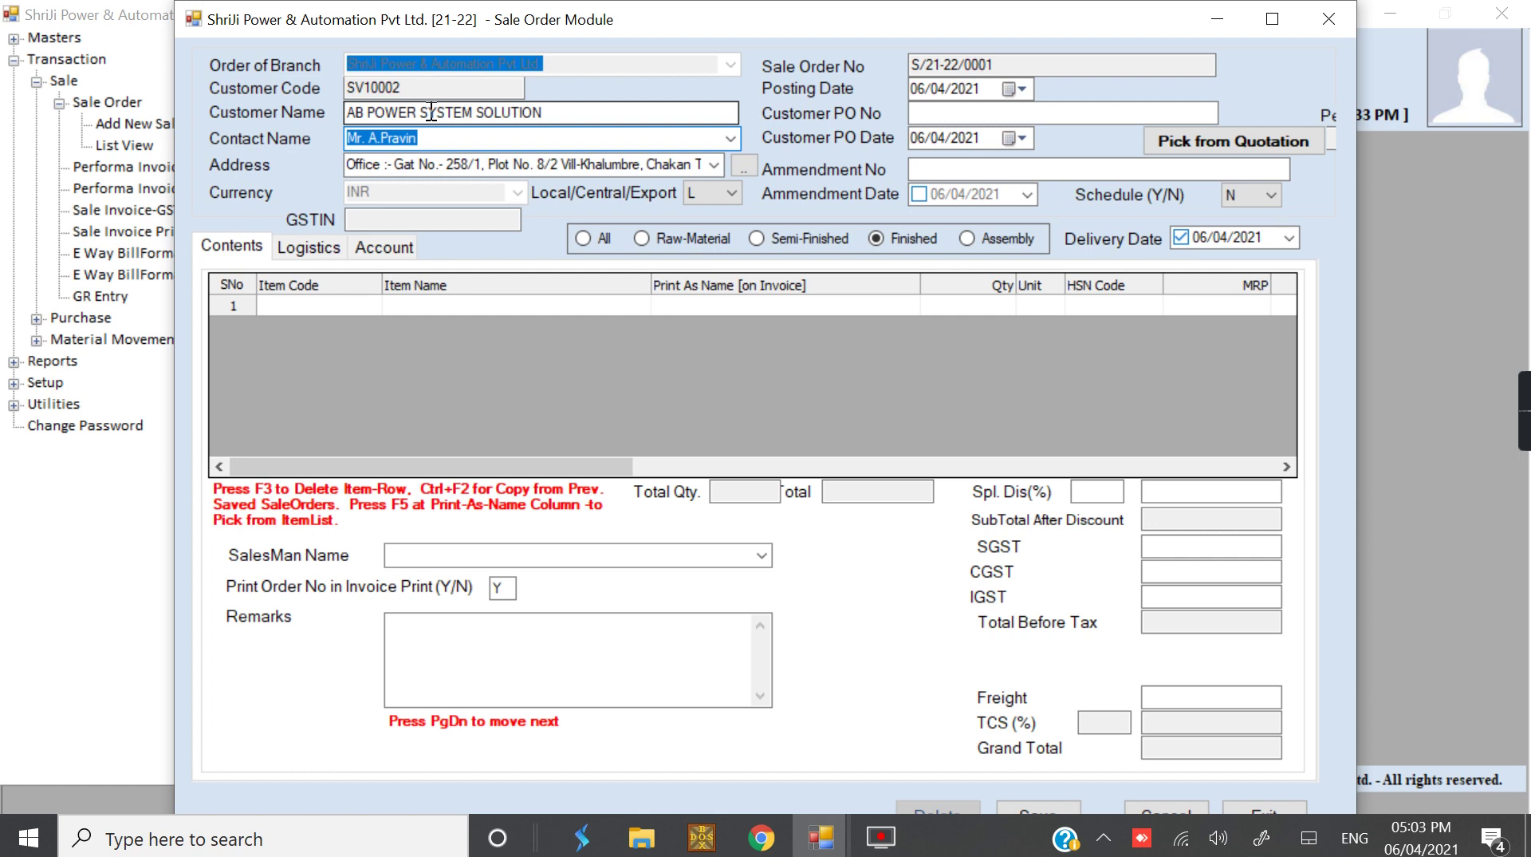
pyautogui.press('Tab')
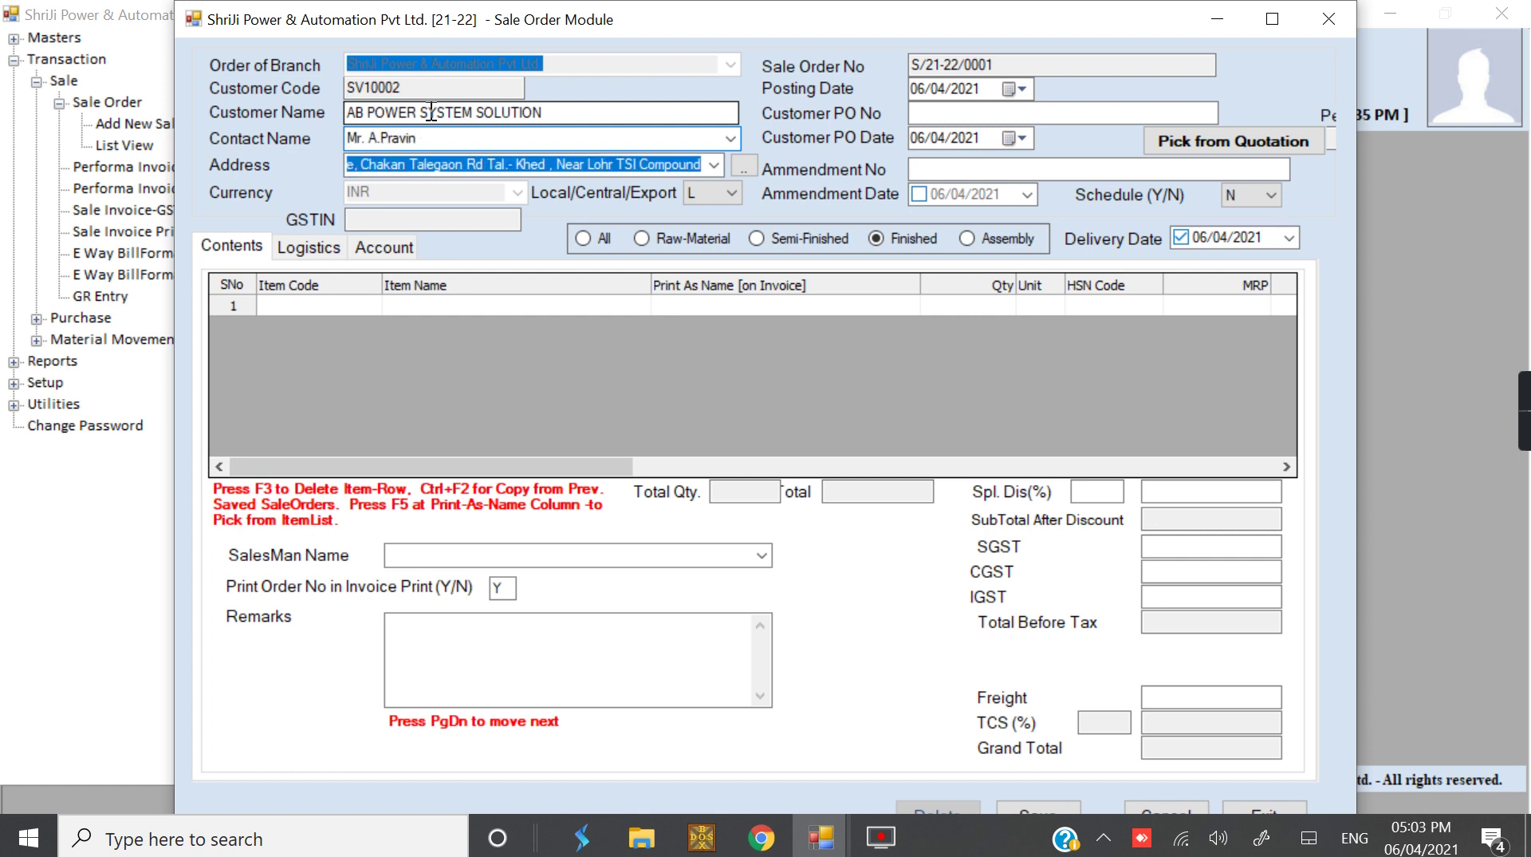
pyautogui.click(713, 164)
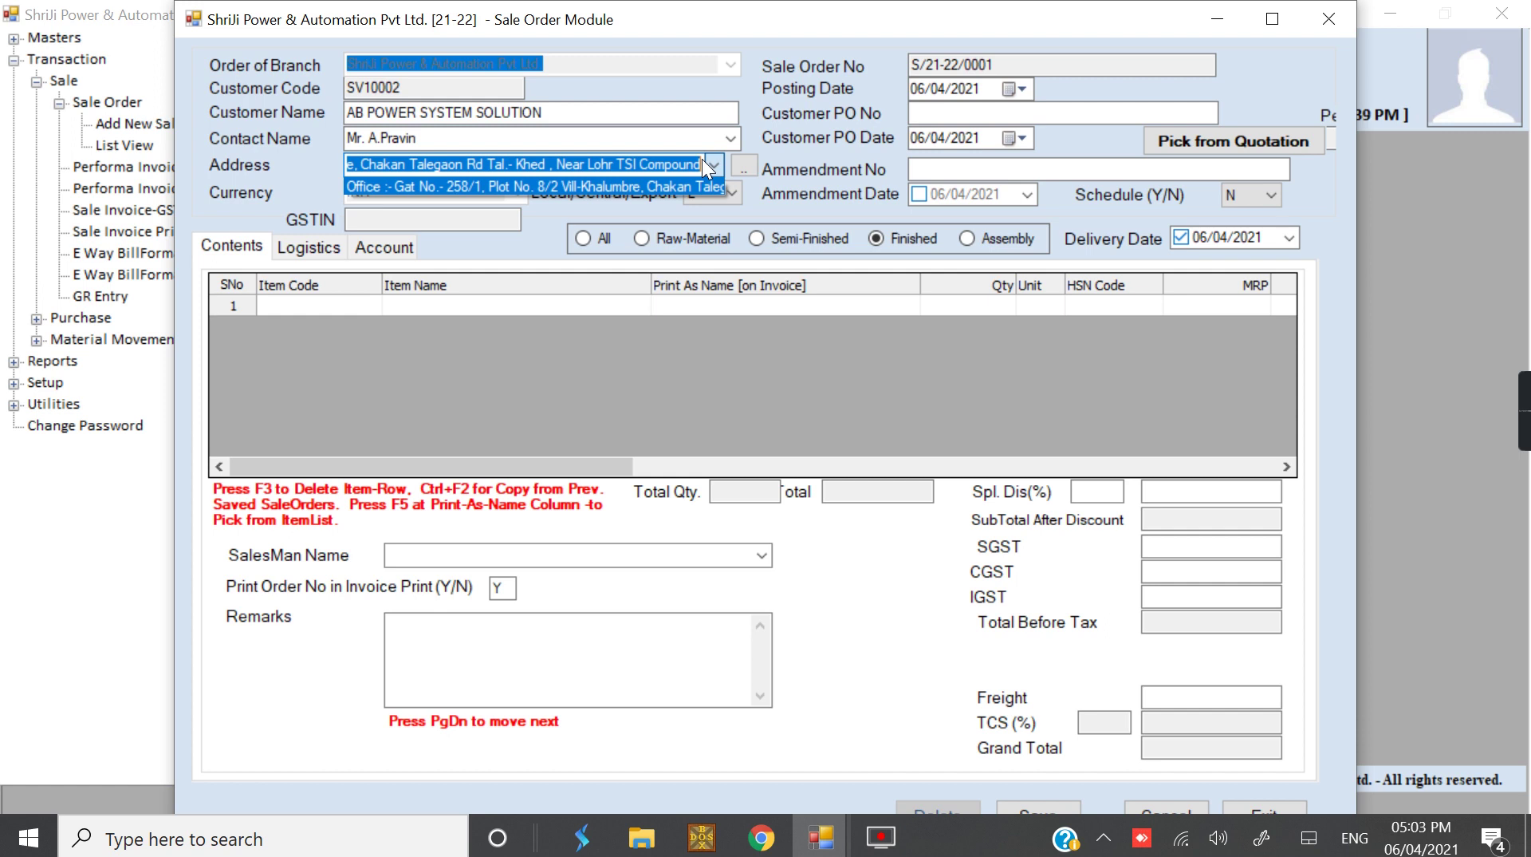
pyautogui.click(620, 189)
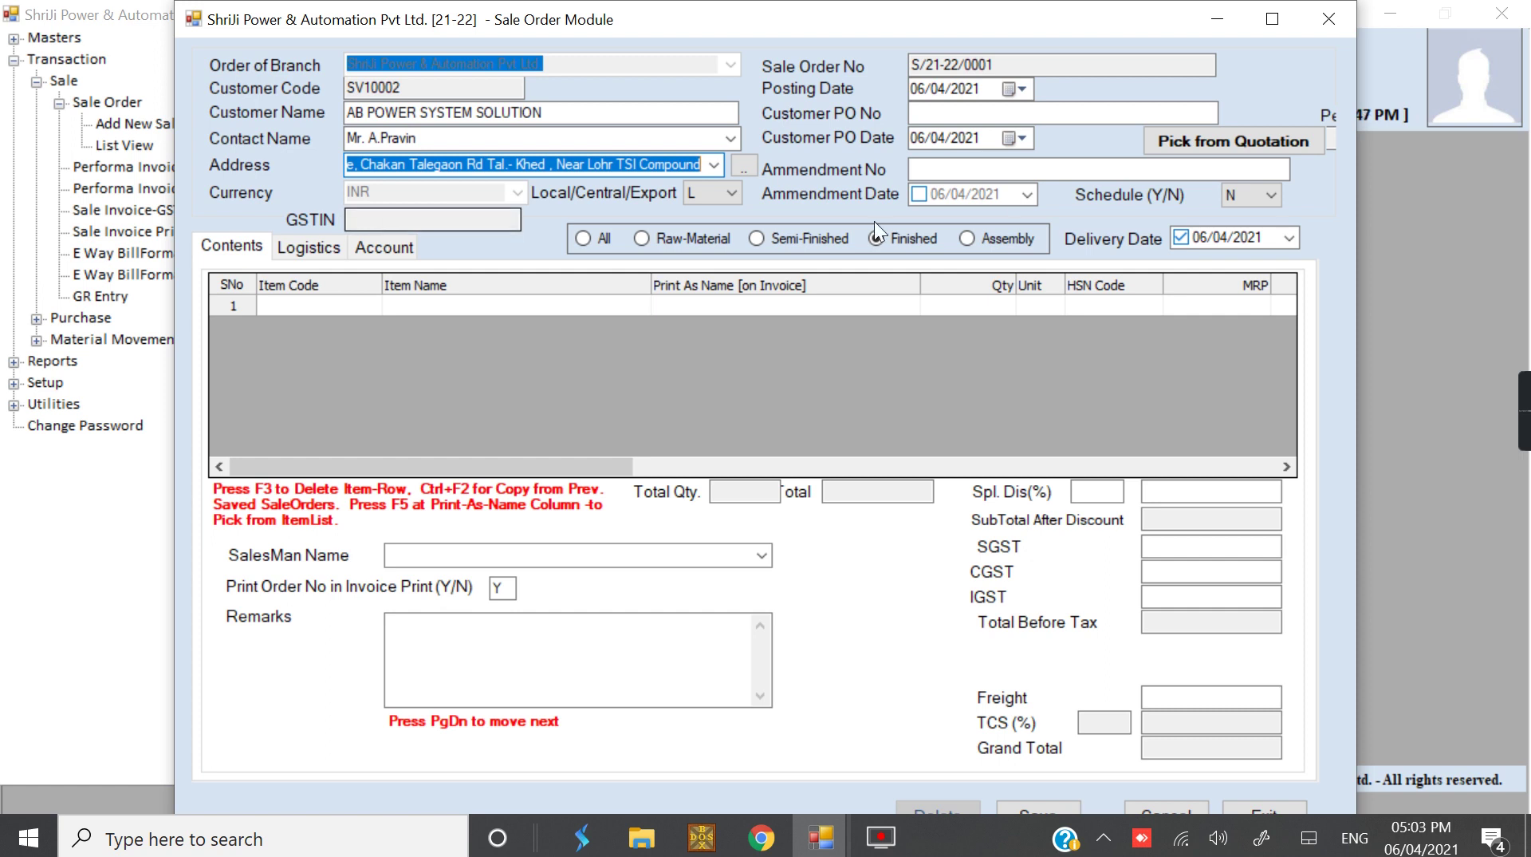
# Enter the customer's PO number, keeping the posting date, with no amendment number and the schedule option at N
pyautogui.click(1027, 62)
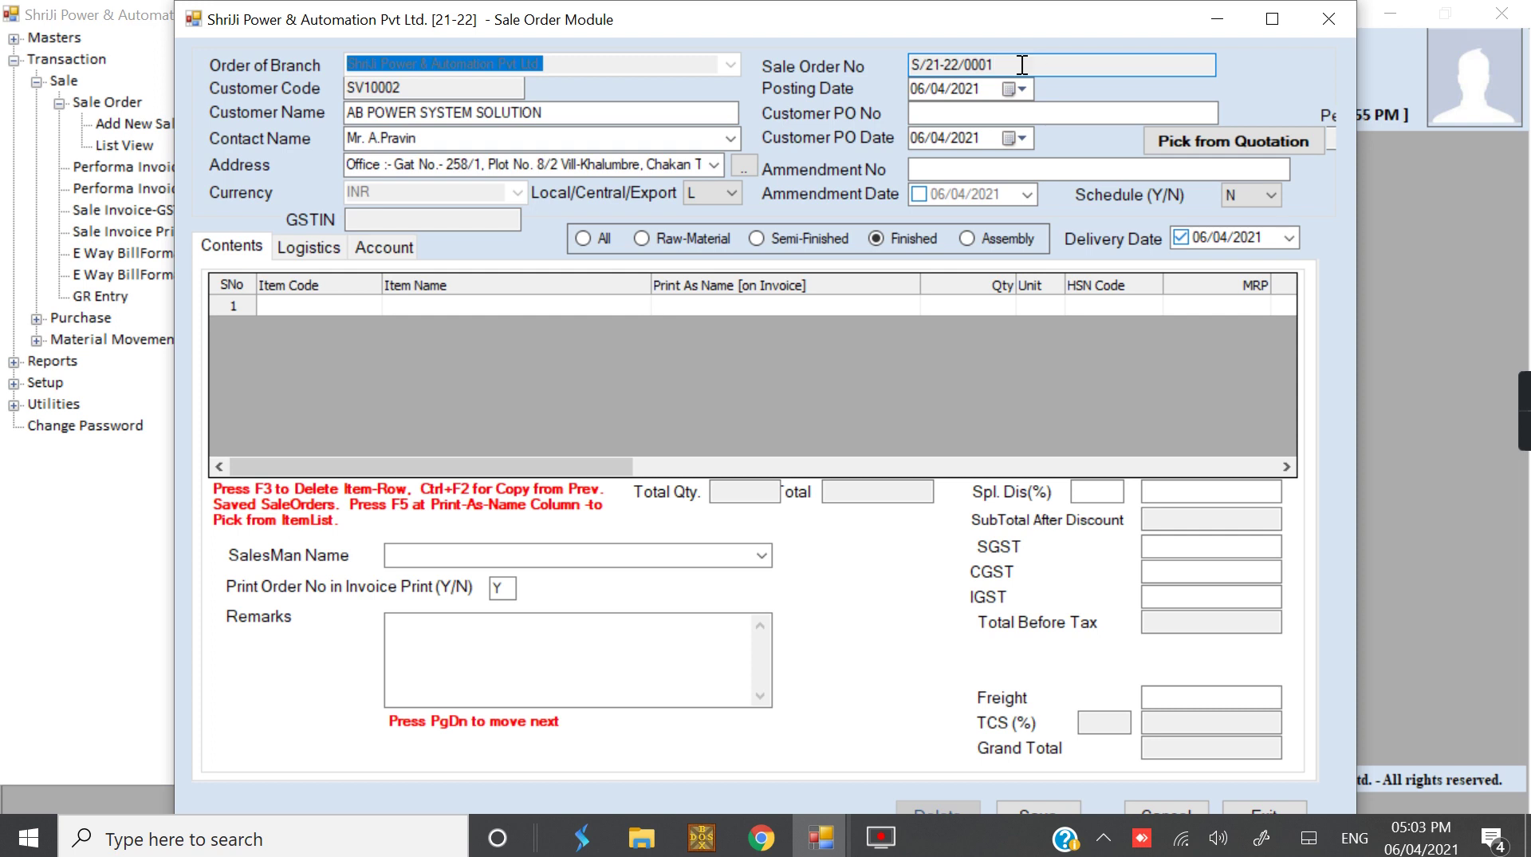
pyautogui.click(1020, 89)
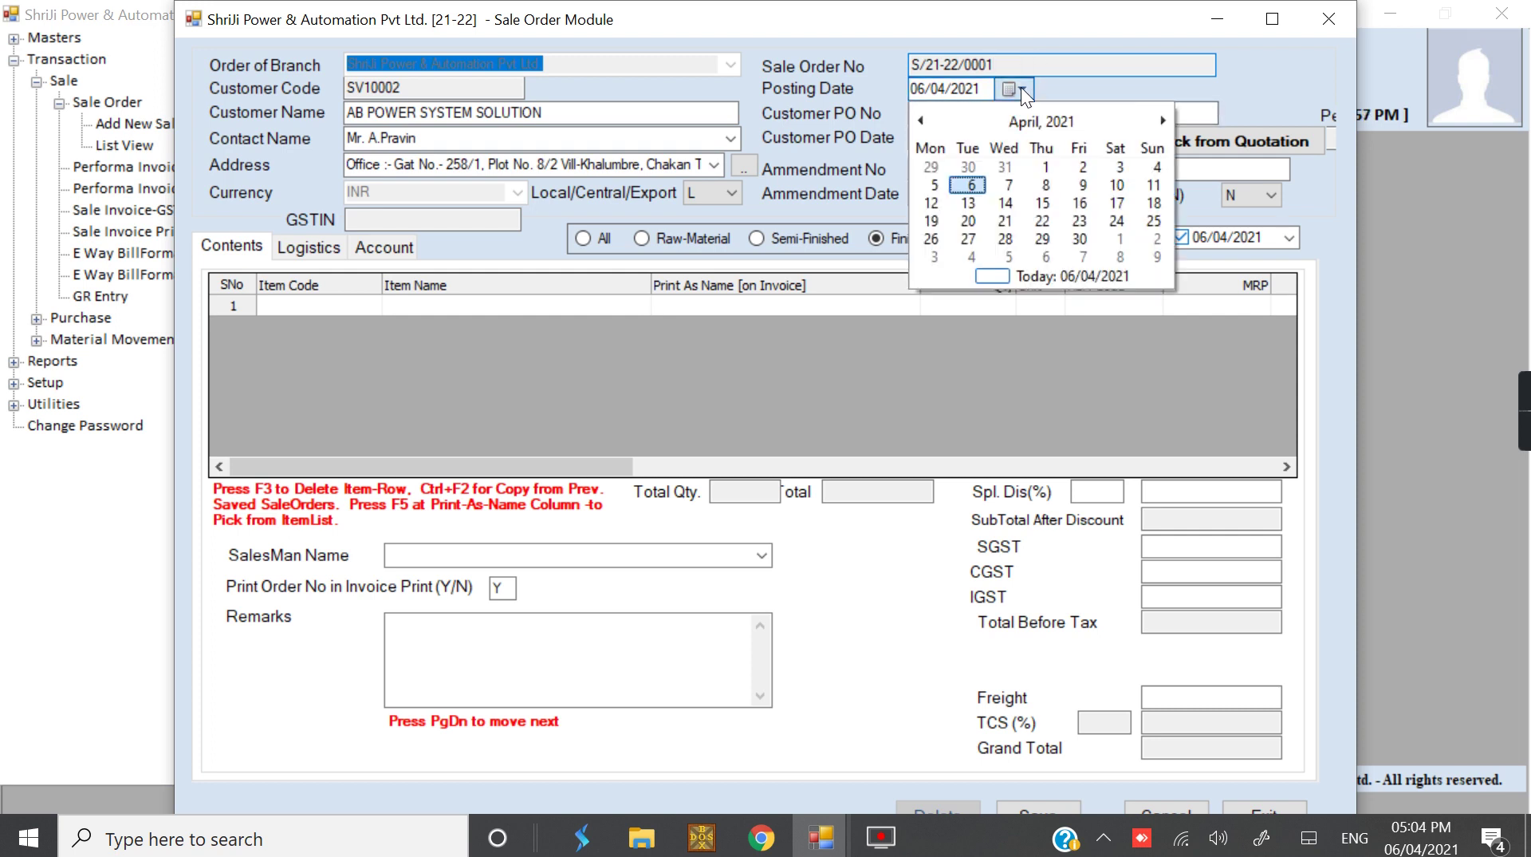
pyautogui.click(1021, 88)
pyautogui.click(1049, 110)
pyautogui.write('67')
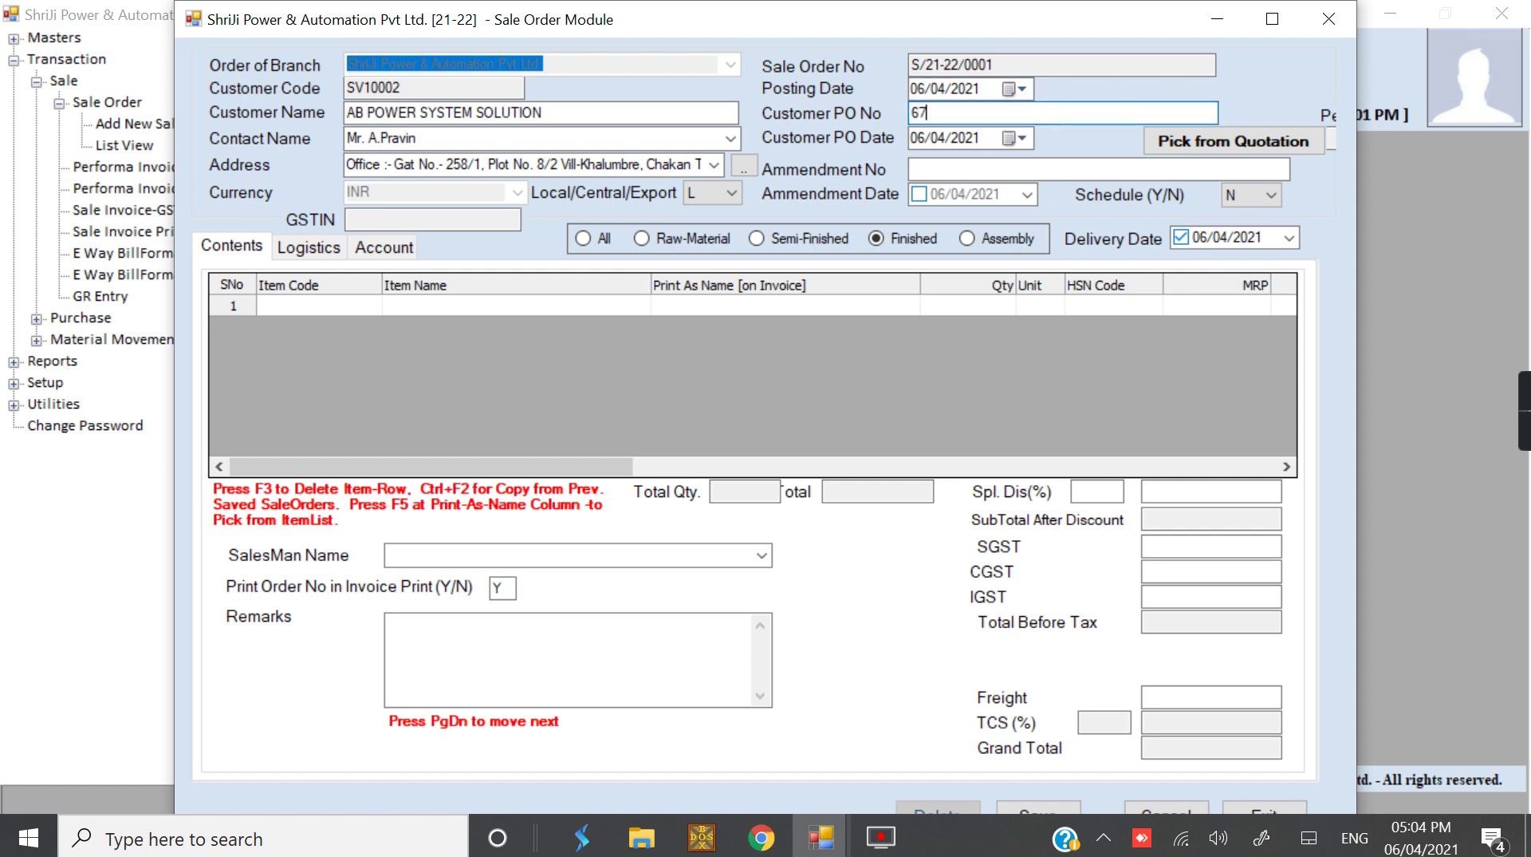
pyautogui.write(' / 21-22')
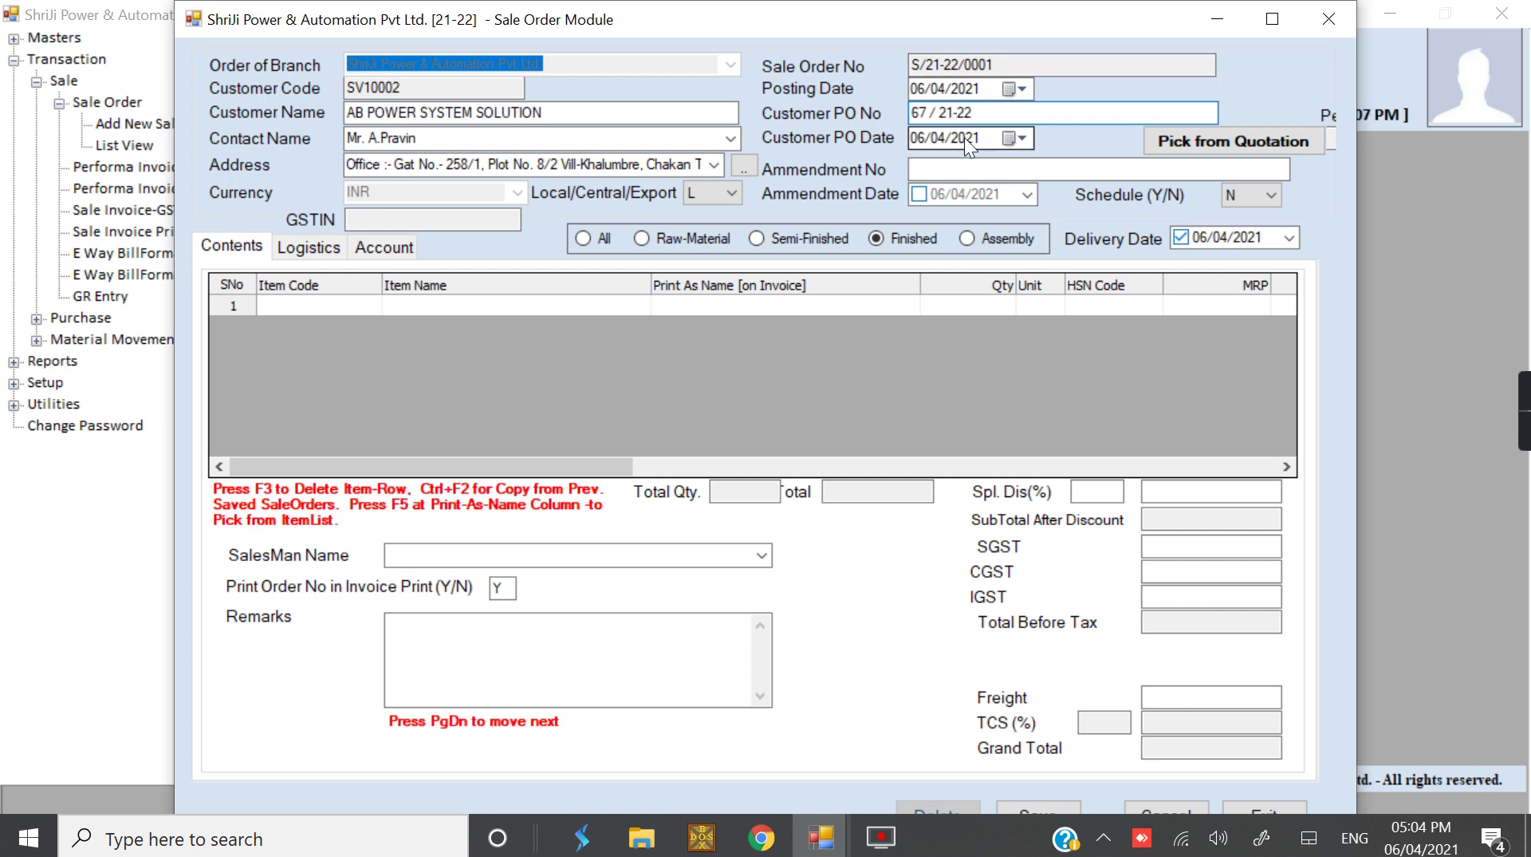
pyautogui.click(1029, 172)
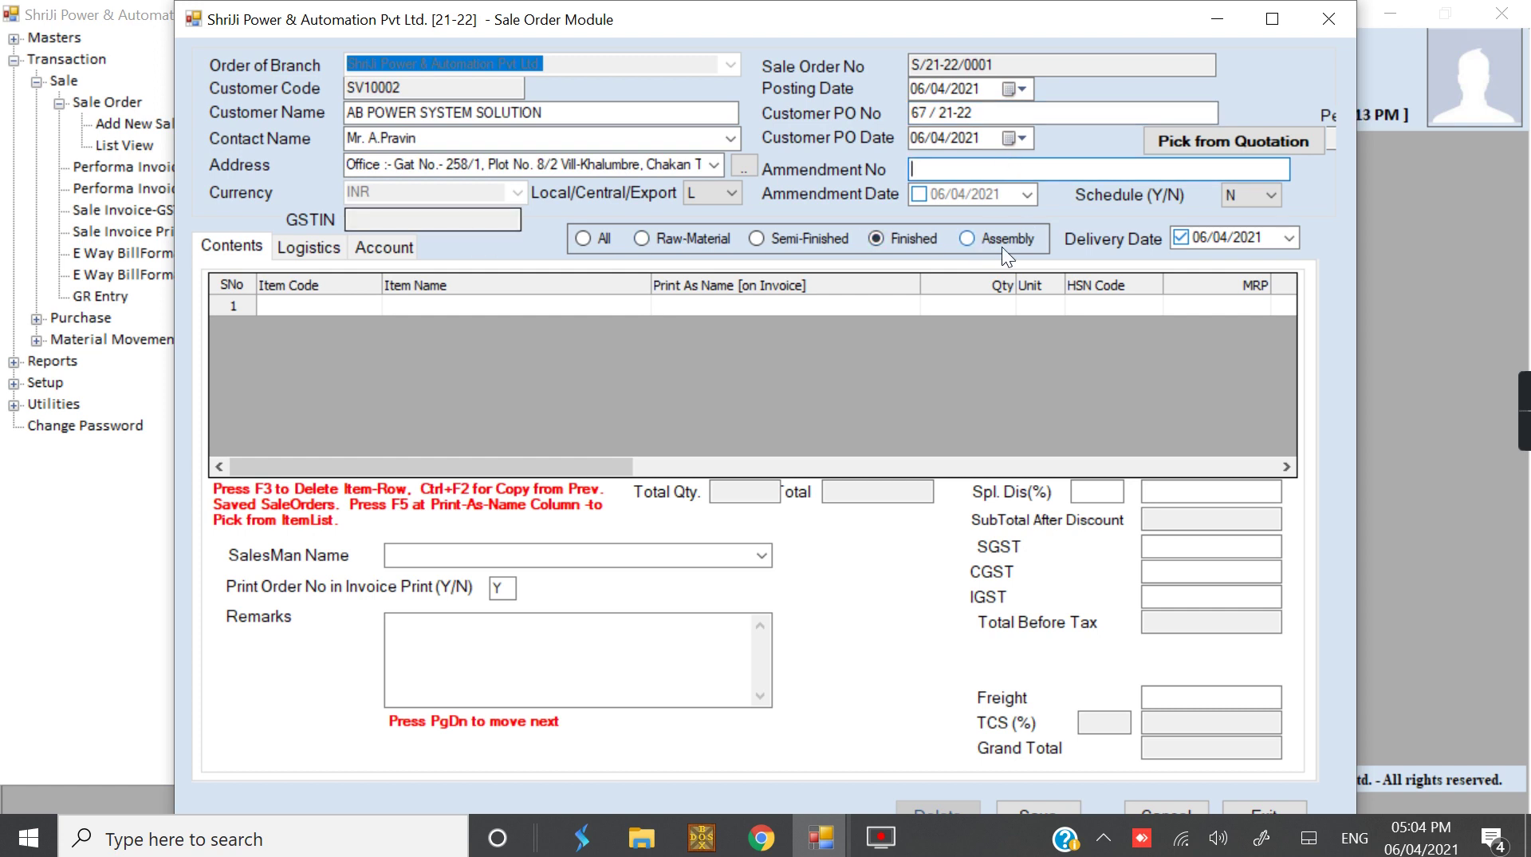
pyautogui.click(1269, 199)
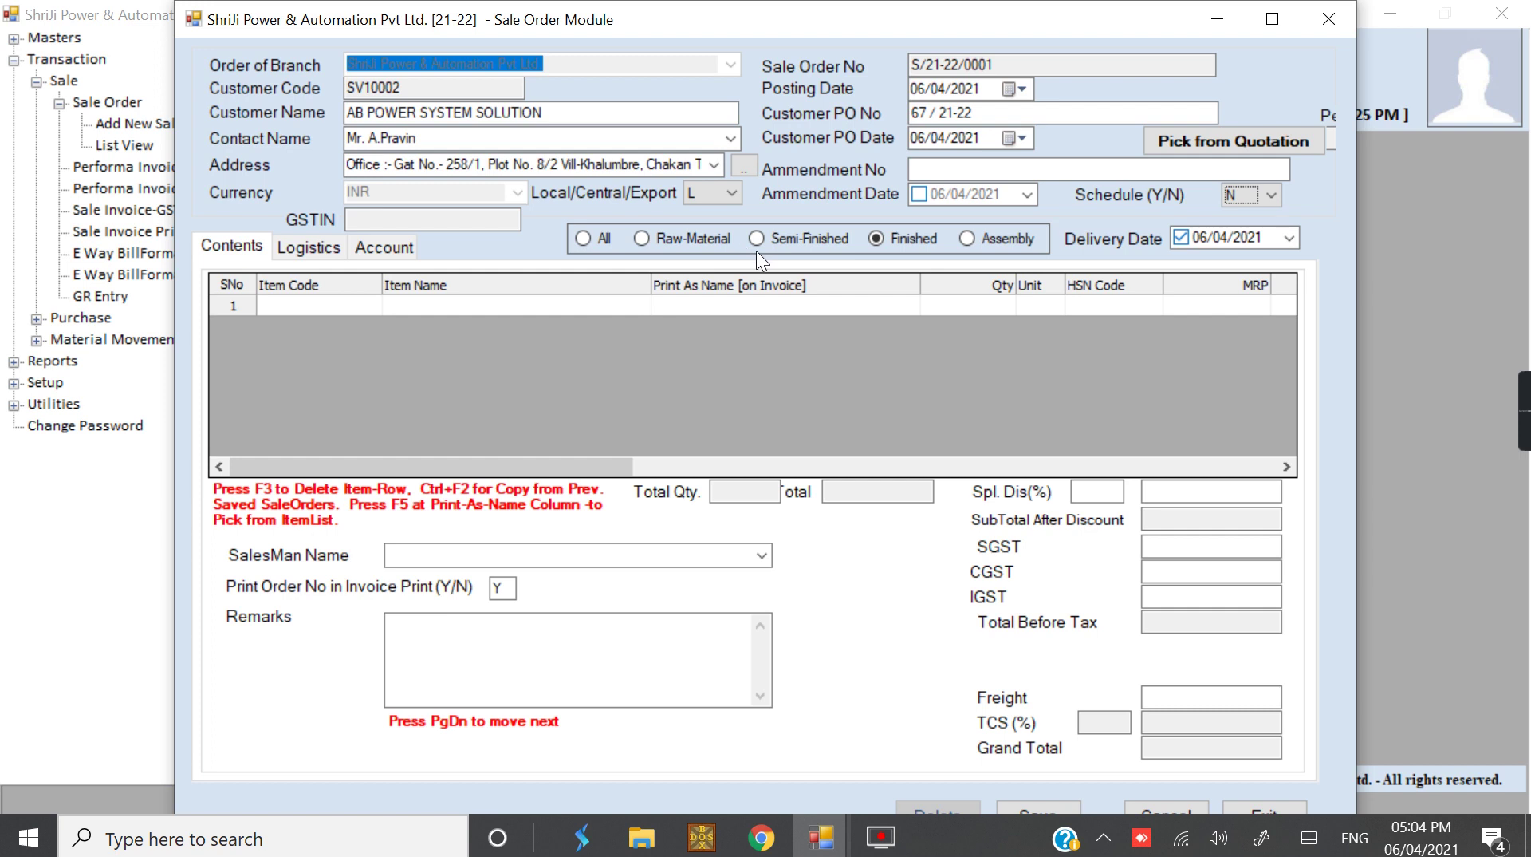
pyautogui.click(585, 243)
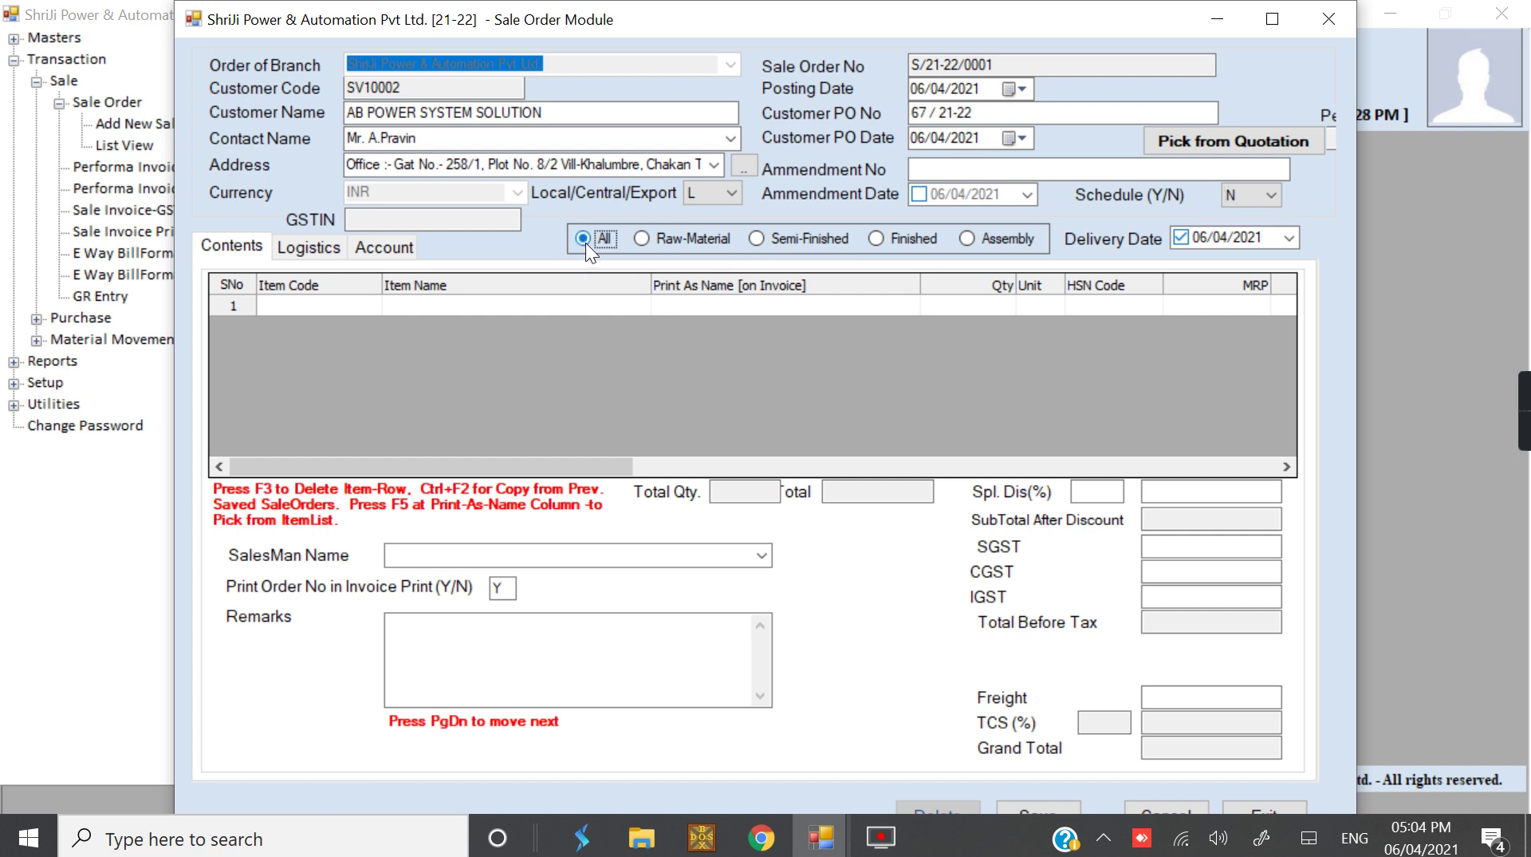
pyautogui.click(639, 236)
pyautogui.click(754, 243)
pyautogui.click(879, 241)
# Try to find an item for the first order row by searching finished items for "apc" and "AD"
pyautogui.click(418, 311)
pyautogui.write('apc')
pyautogui.press('BackSpace')
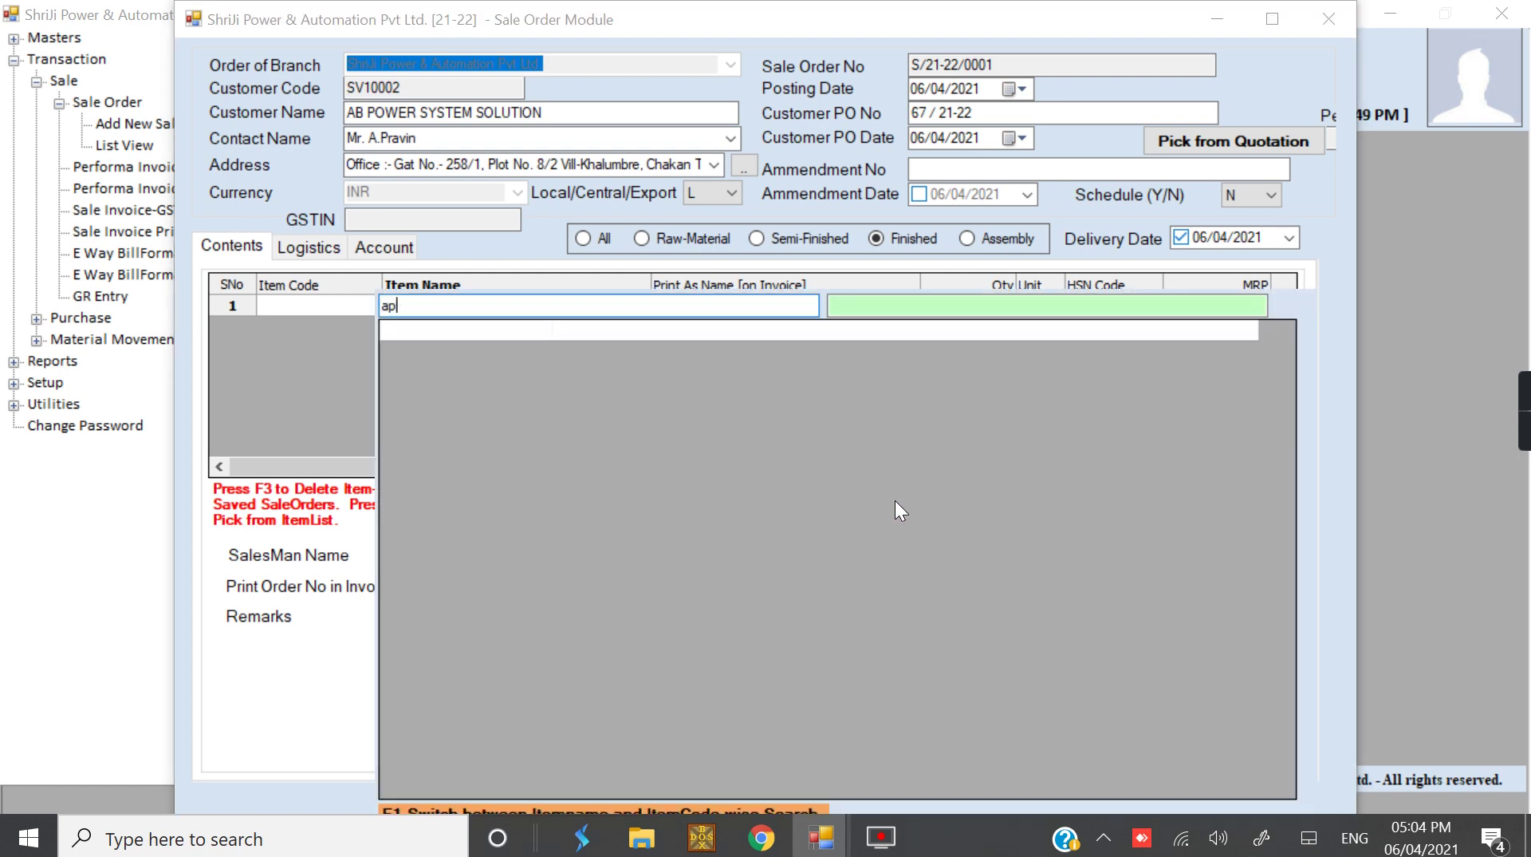
pyautogui.press('BackSpace')
pyautogui.press('BackSpace')
pyautogui.write('AD')
pyautogui.press('BackSpace')
pyautogui.press('BackSpace')
pyautogui.press('Return')
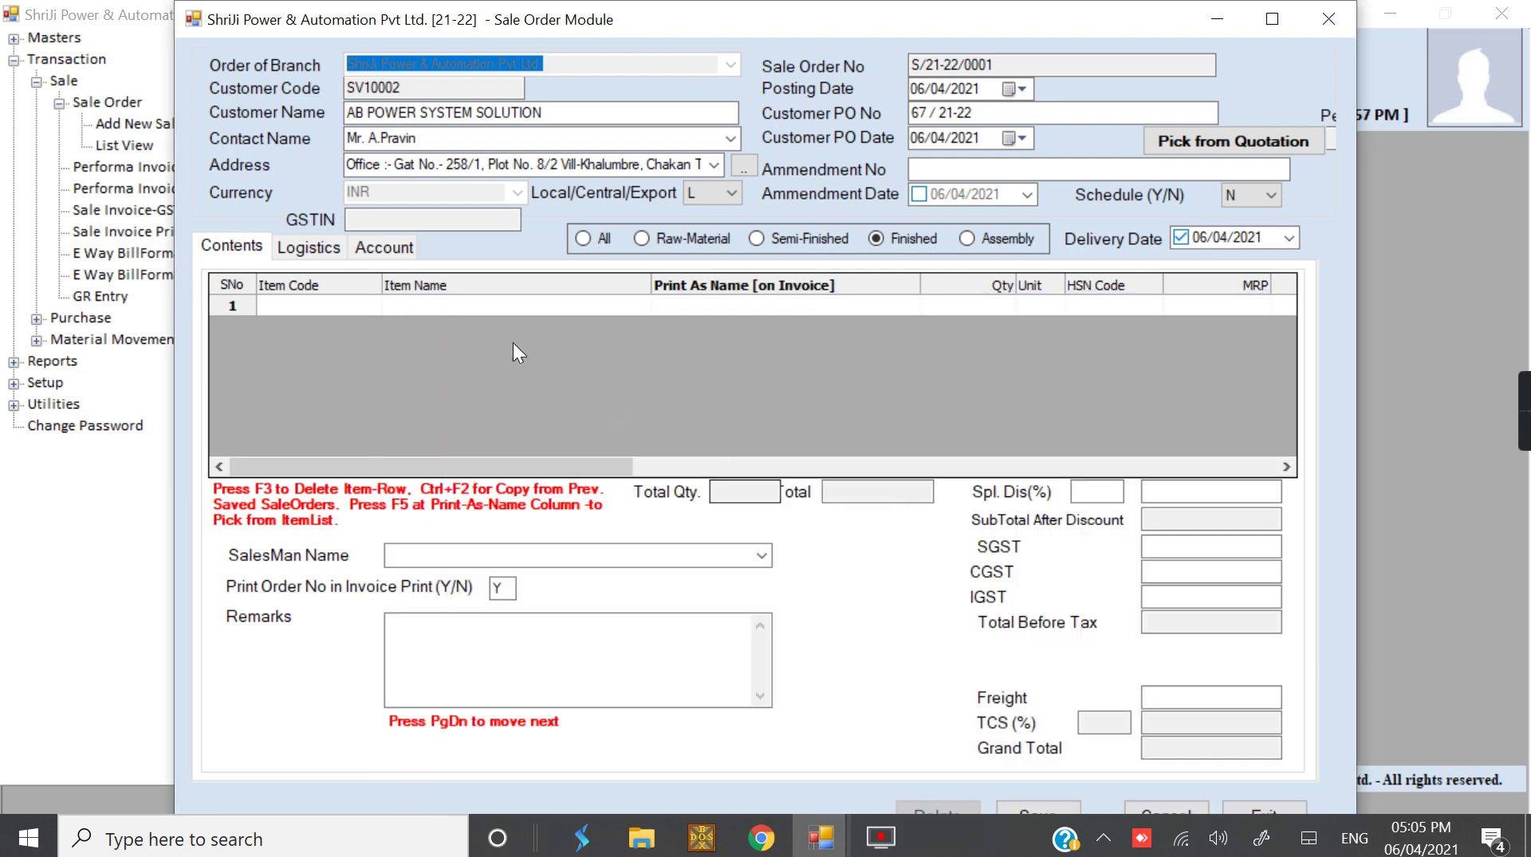
# Try to find an item matching "201" among the finished items for the first order row
pyautogui.click(490, 308)
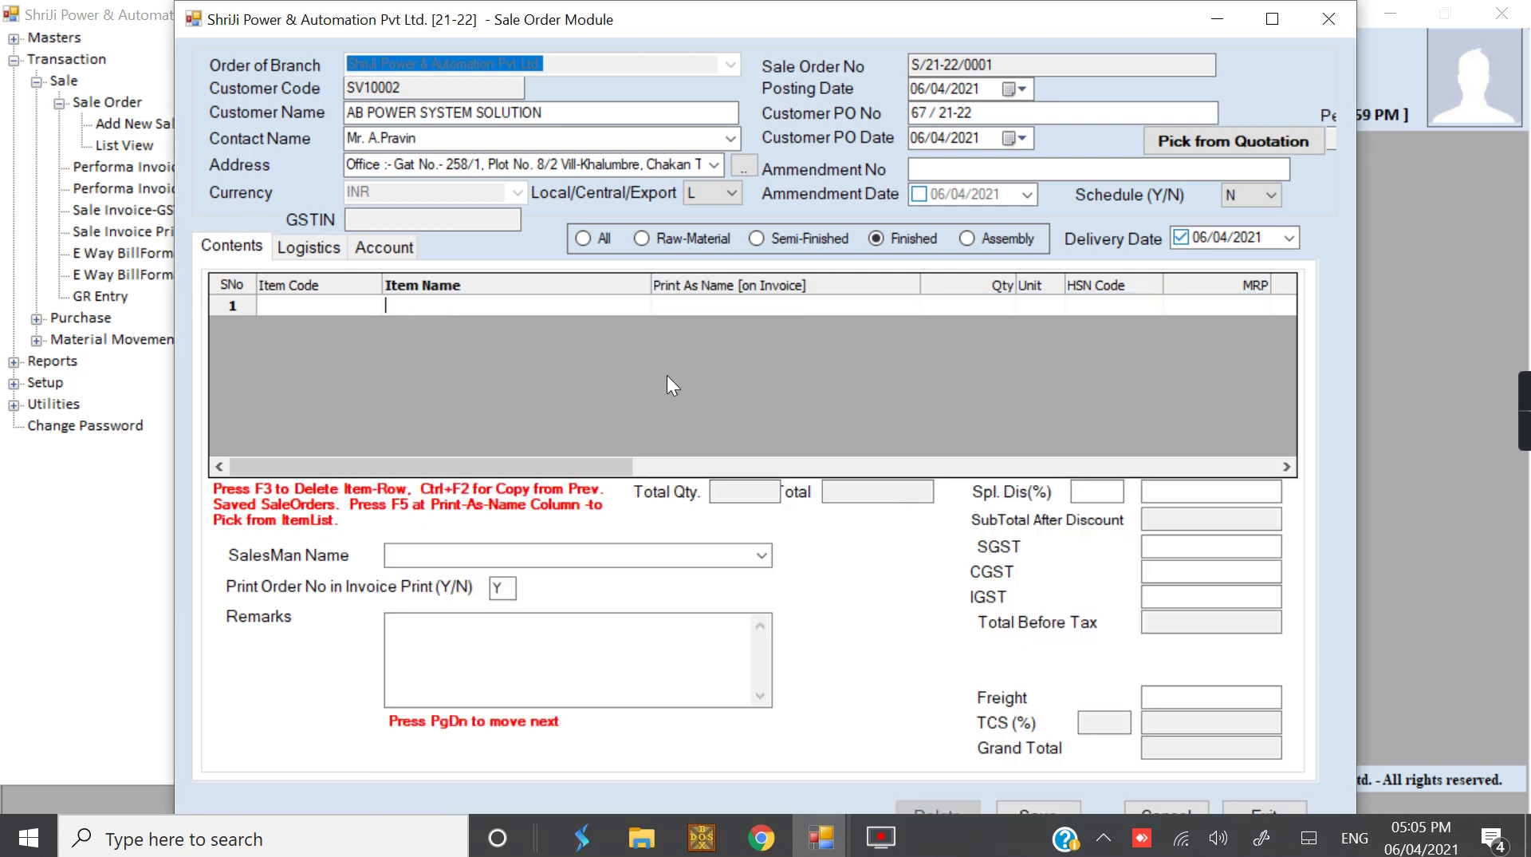
pyautogui.write('201')
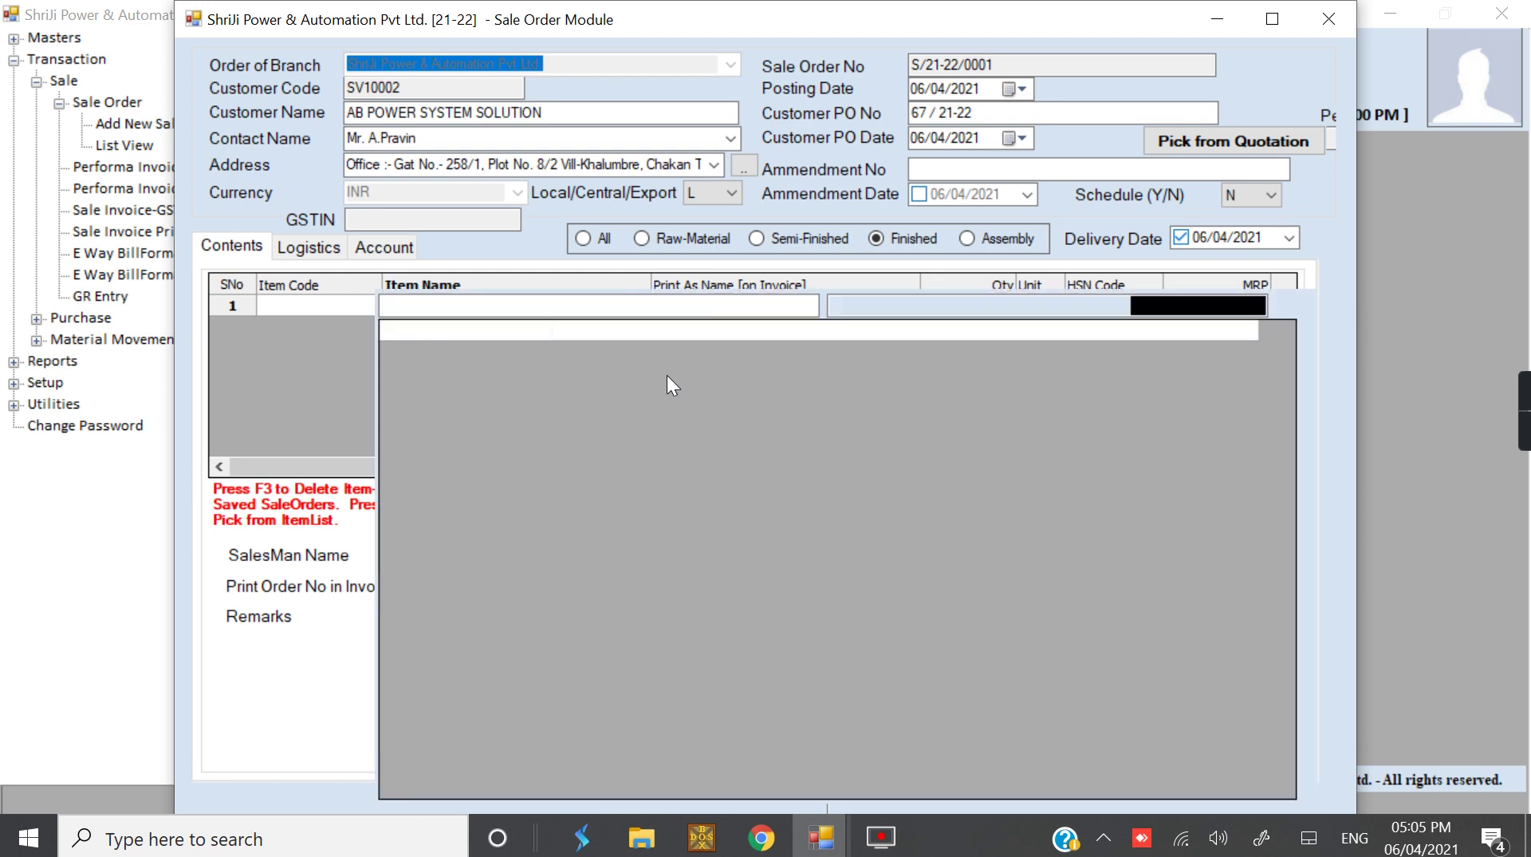
pyautogui.press('Down')
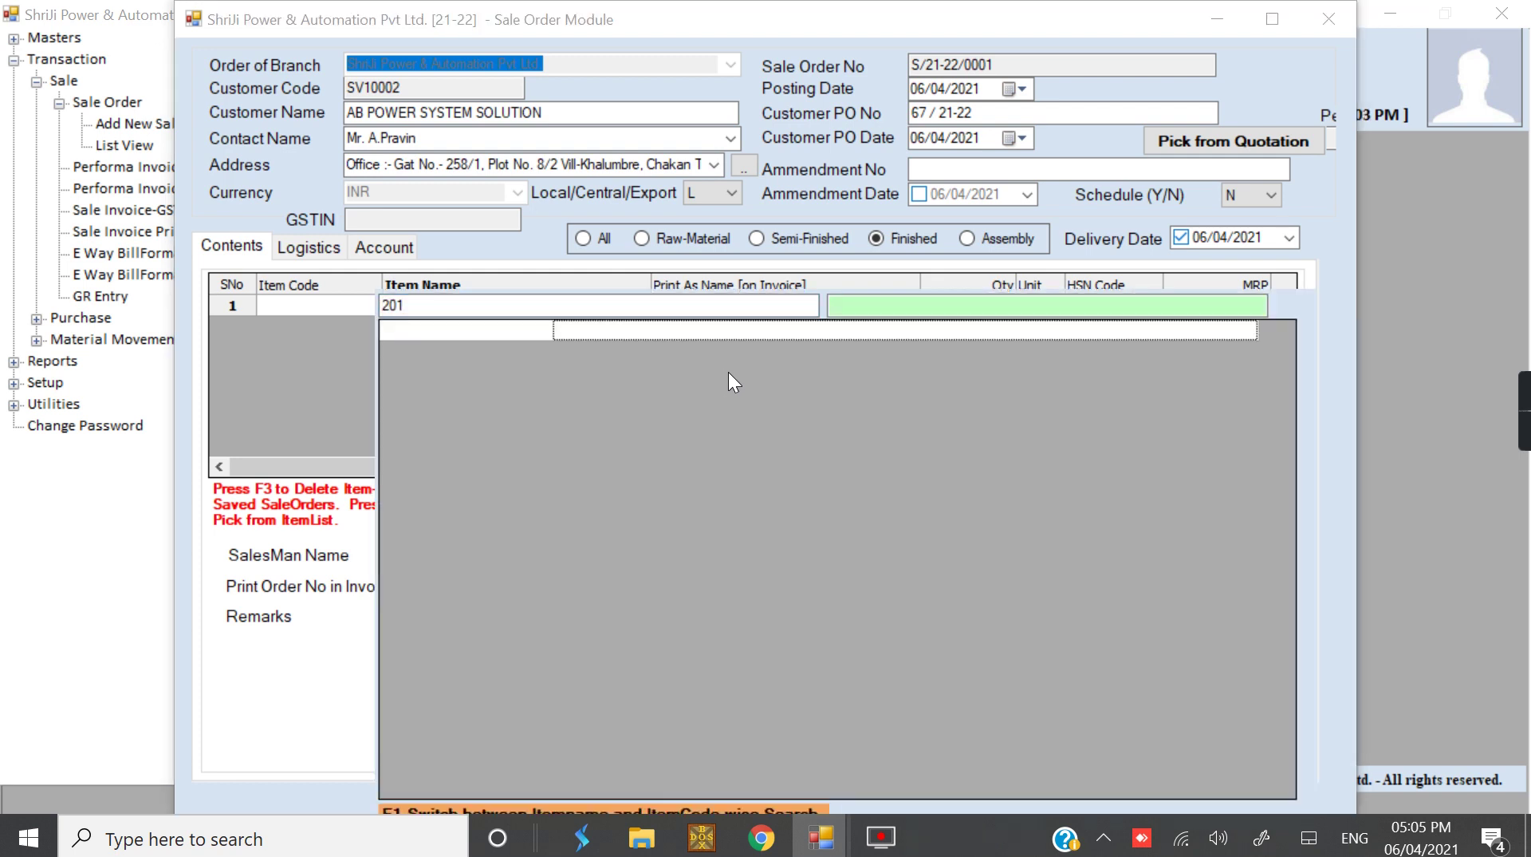
pyautogui.click(434, 312)
pyautogui.press('BackSpace')
pyautogui.press('BackSpace')
pyautogui.press('BackSpace')
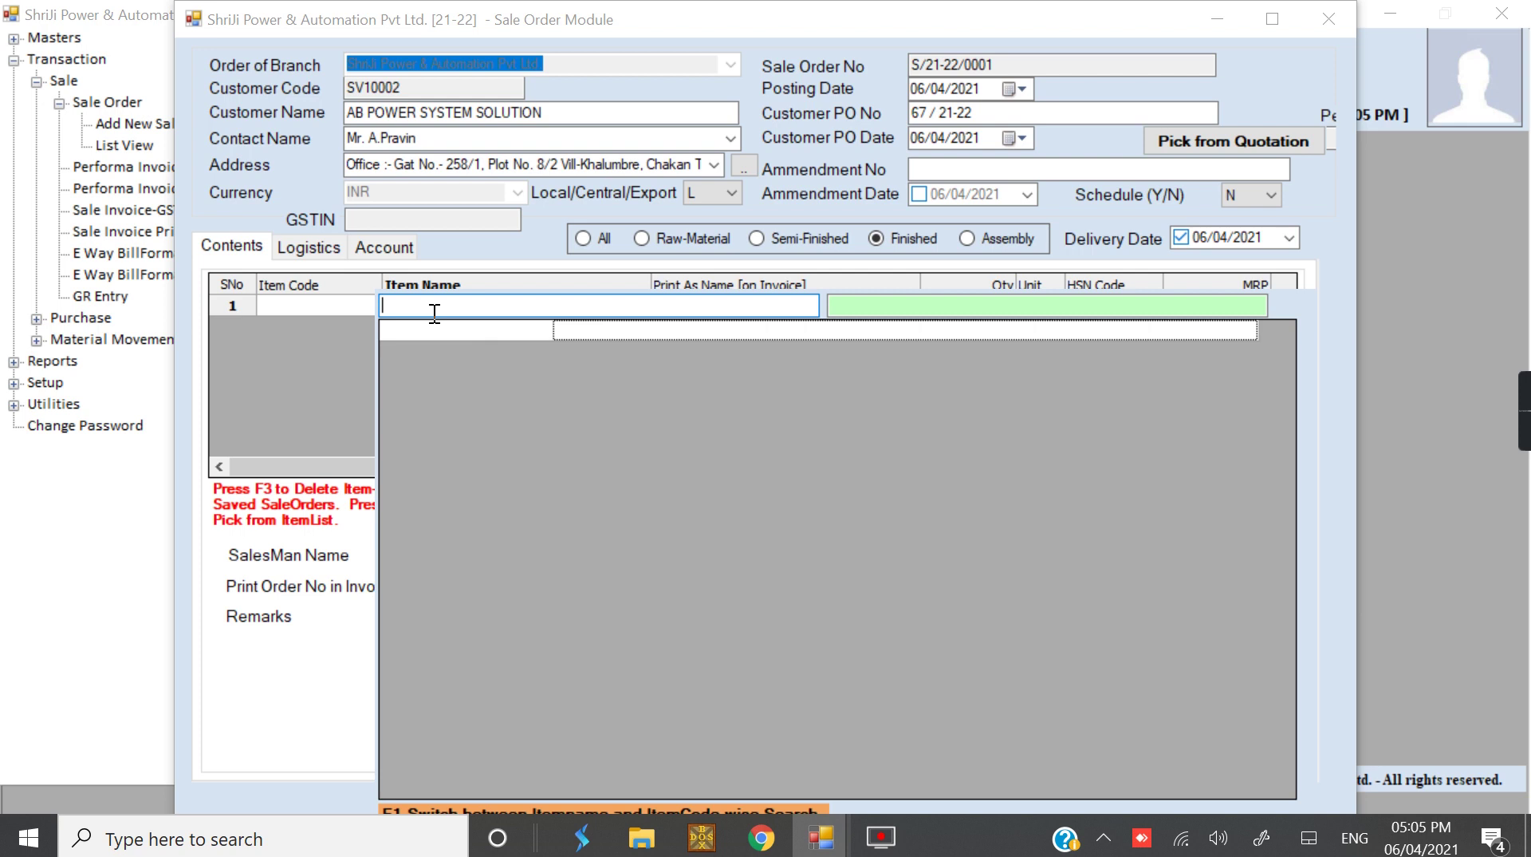
pyautogui.press('Escape')
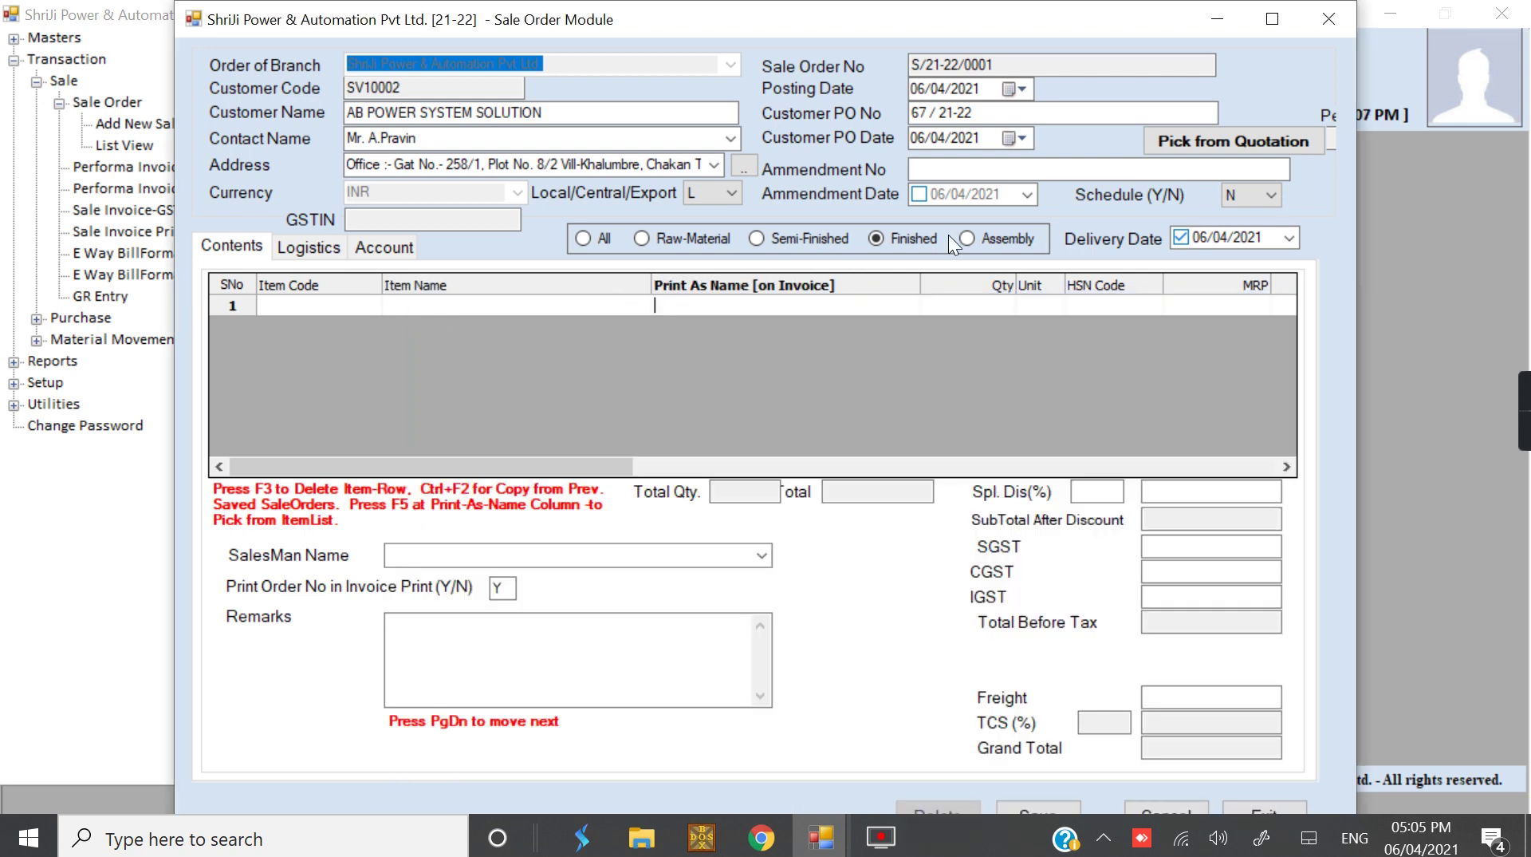
# Include all item types, search for "201" and add the G120C-PN AC Drive 6SL3210-1KE32-1UF1 to the first order row
pyautogui.click(599, 234)
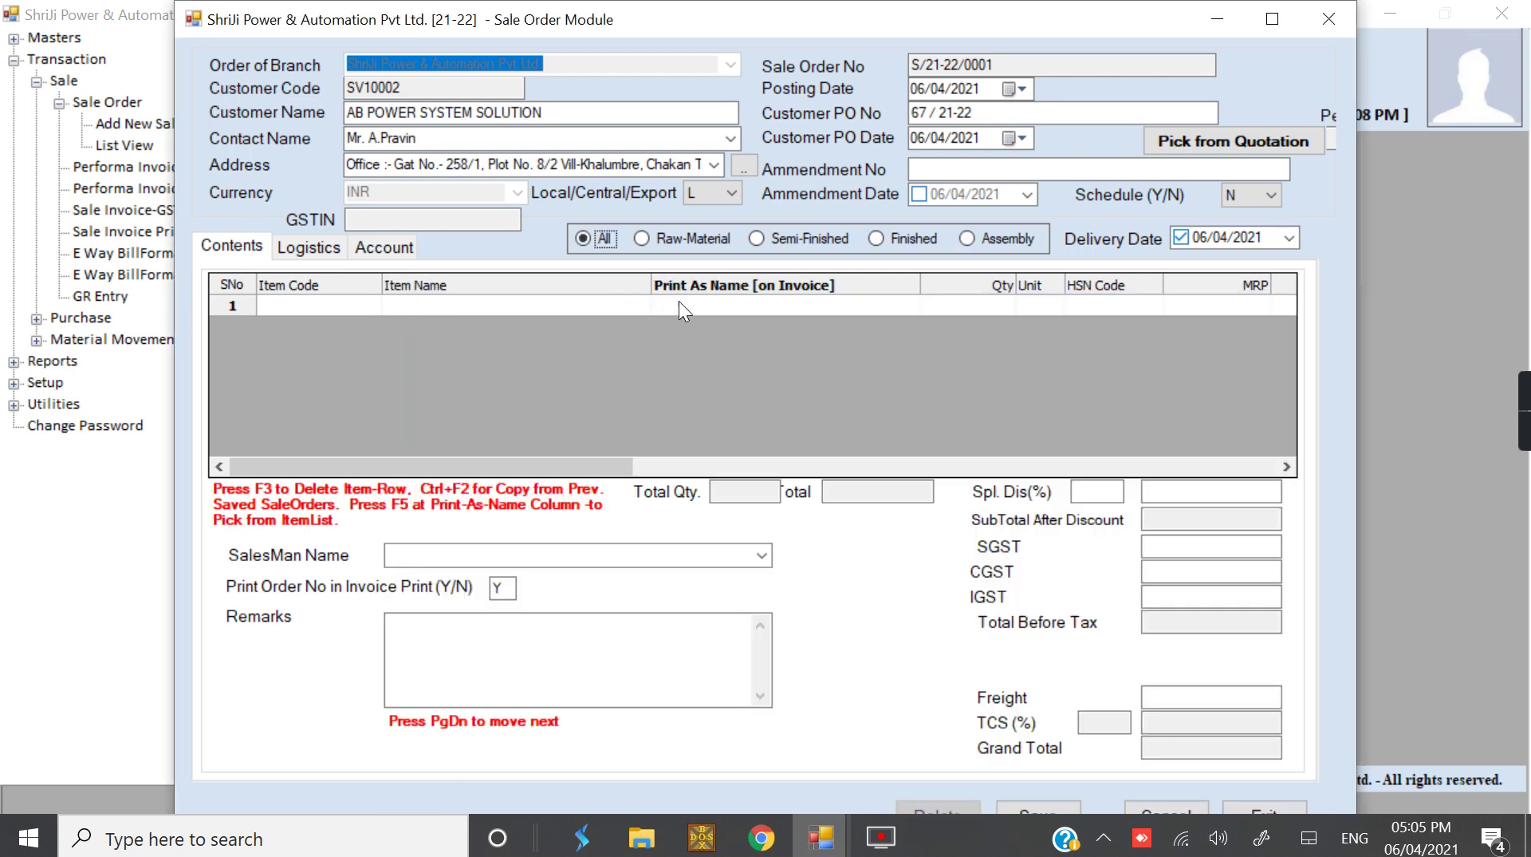
pyautogui.click(514, 303)
pyautogui.write('201')
pyautogui.press('Return')
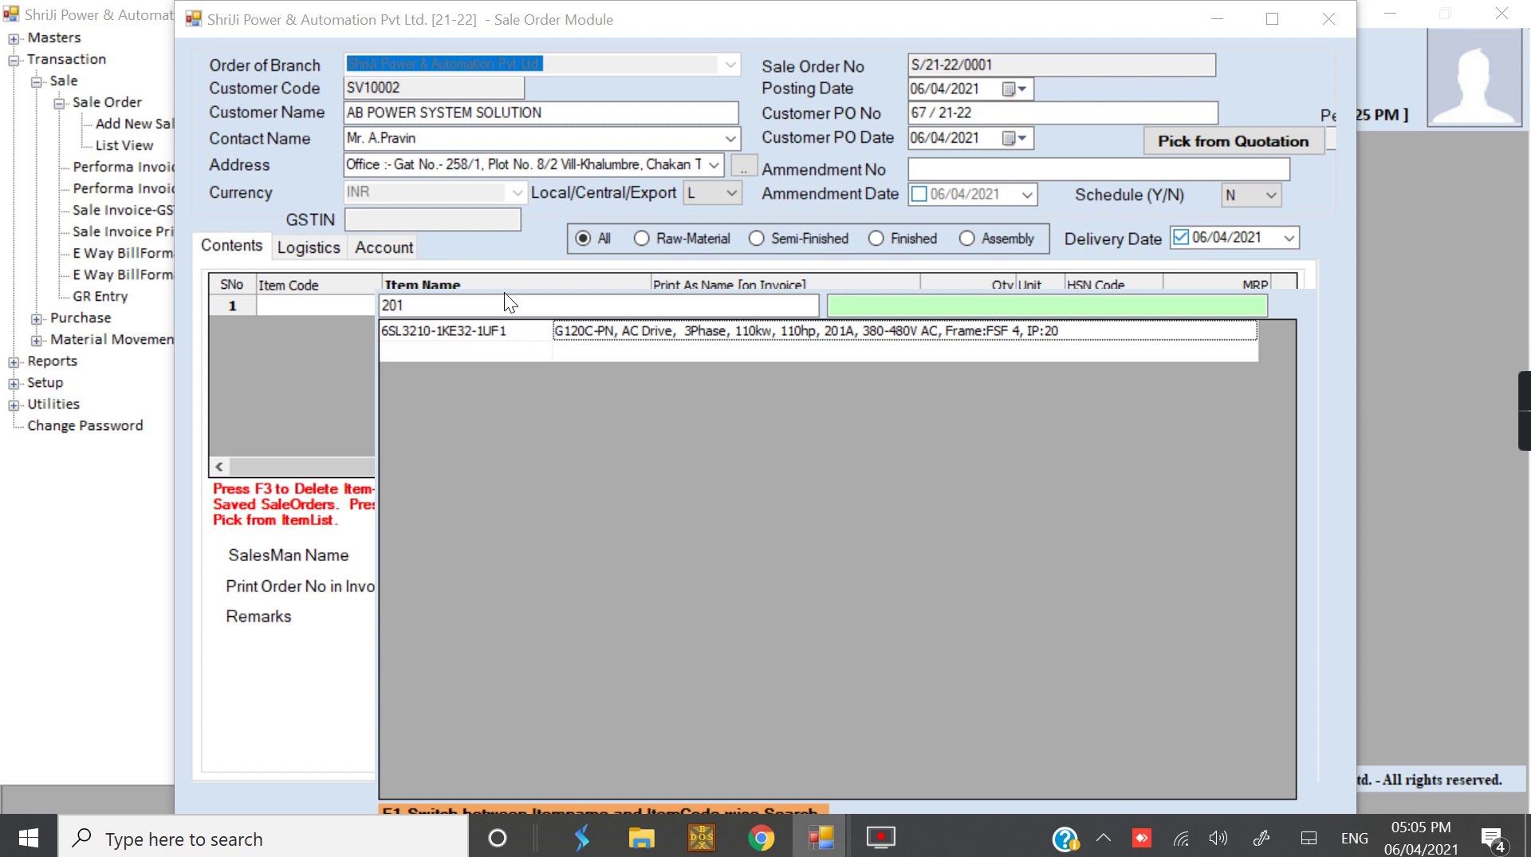
pyautogui.doubleClick(614, 336)
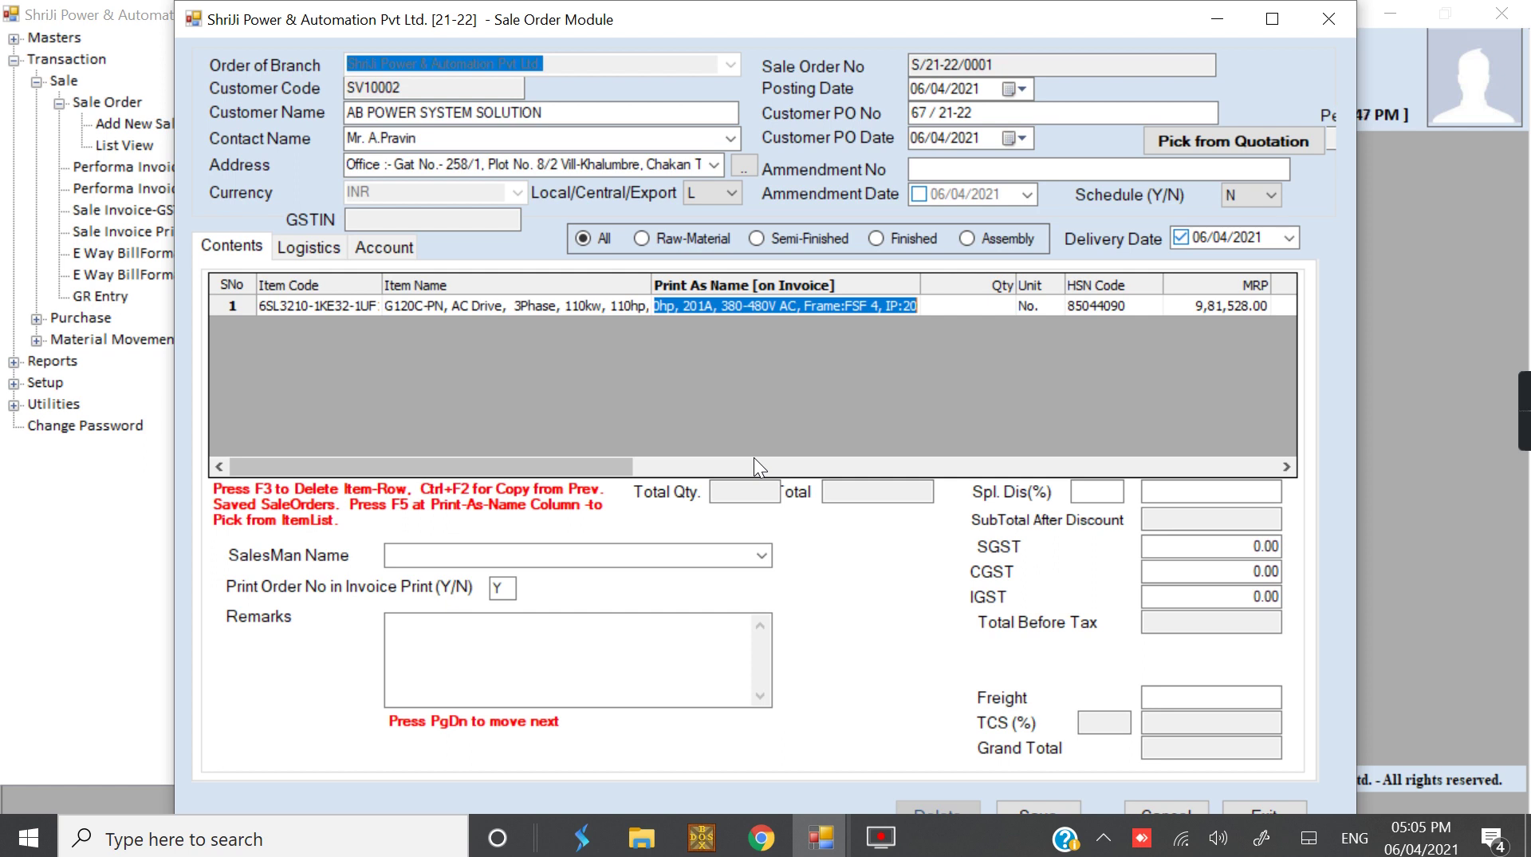
# Set the AC drive's quantity to 1, keeping its default print name, HSN code and MRP
pyautogui.press('Return')
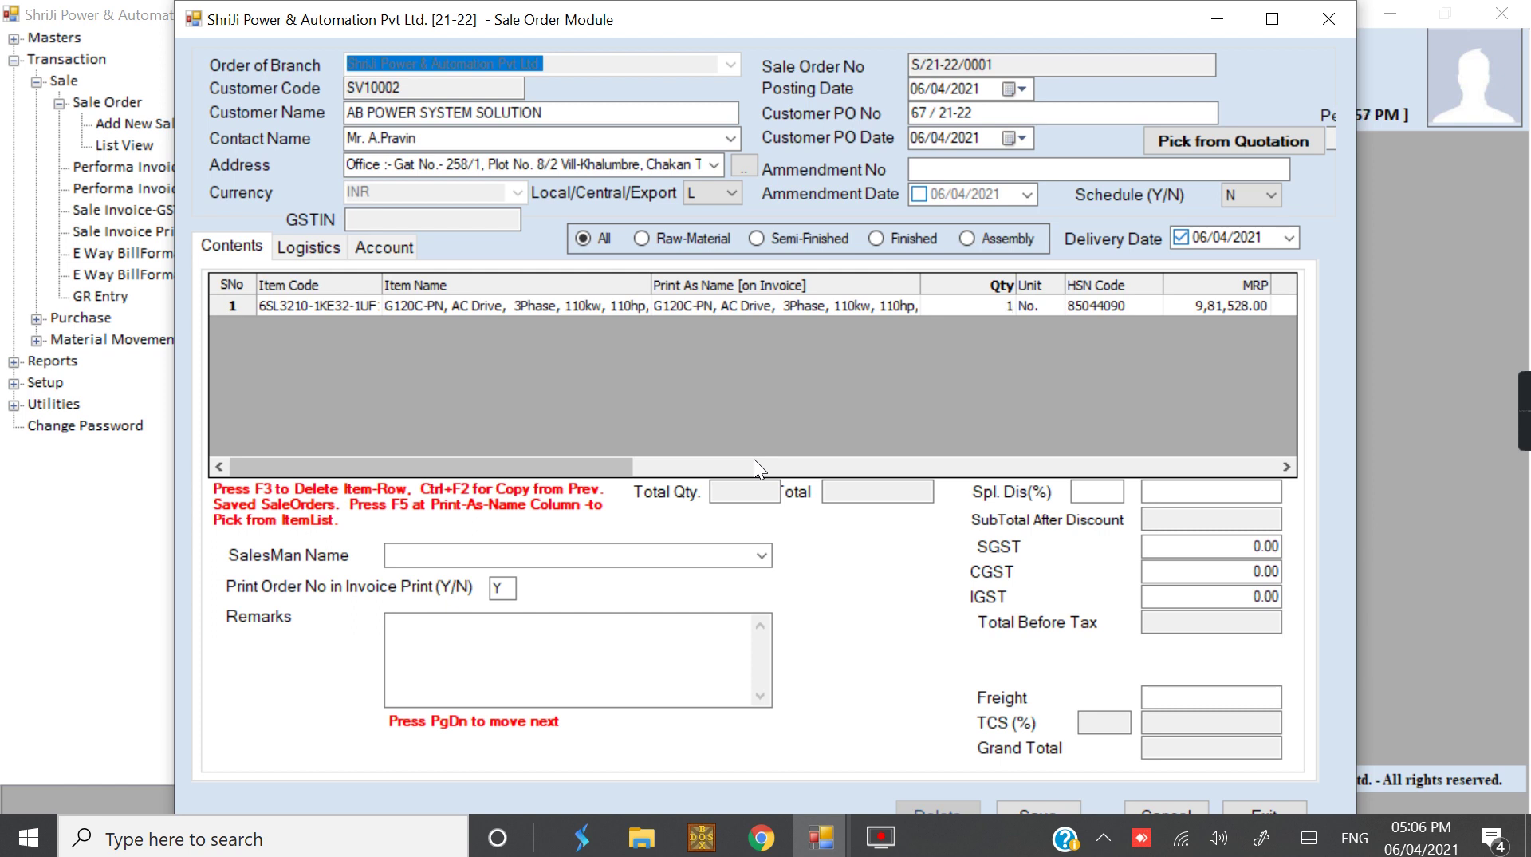
pyautogui.press('Return')
pyautogui.press('Return')
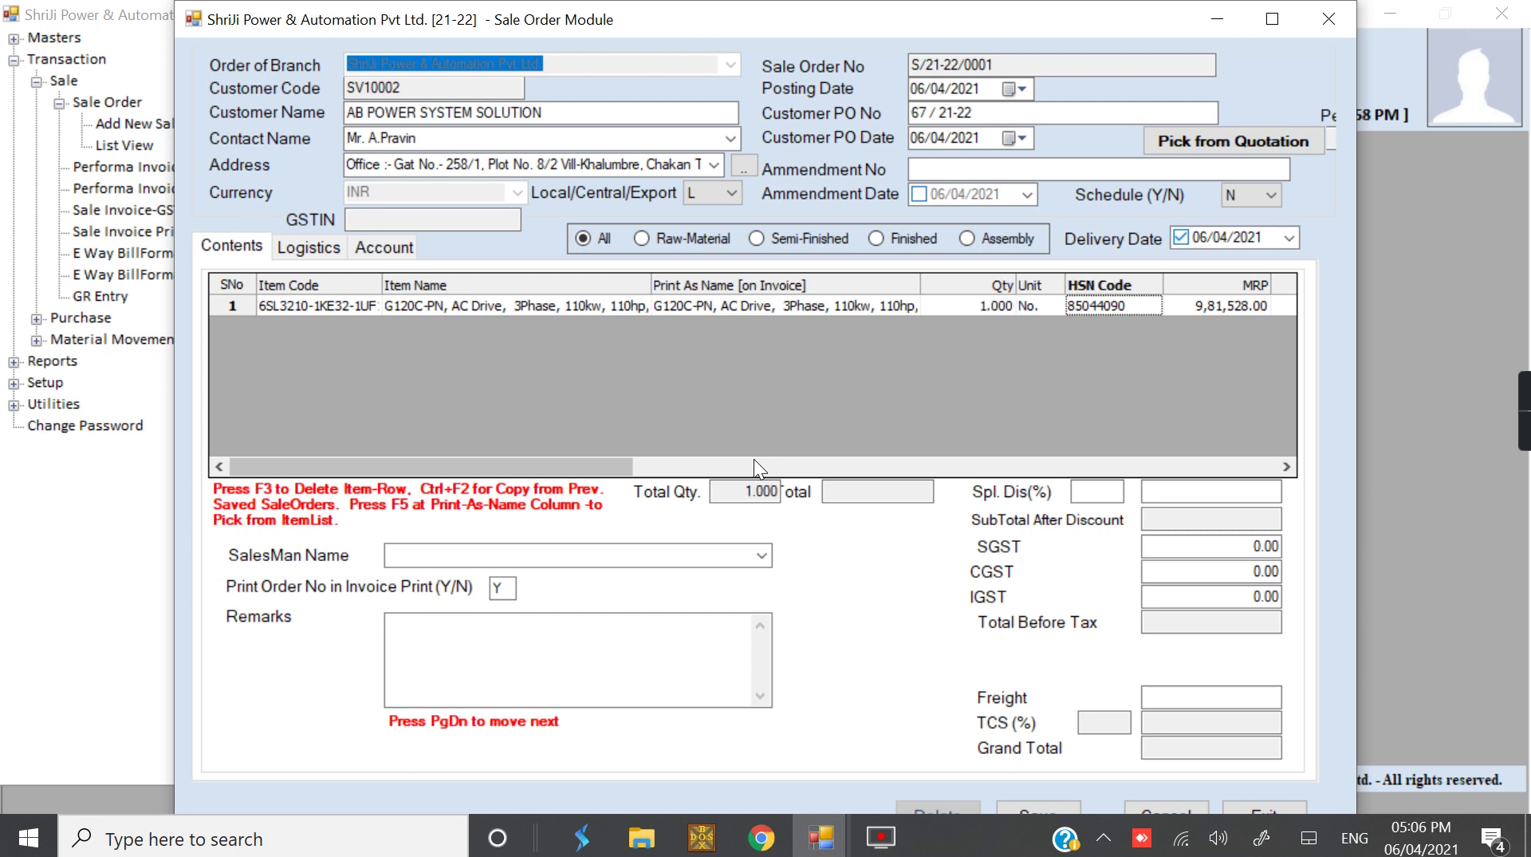
pyautogui.press('Return')
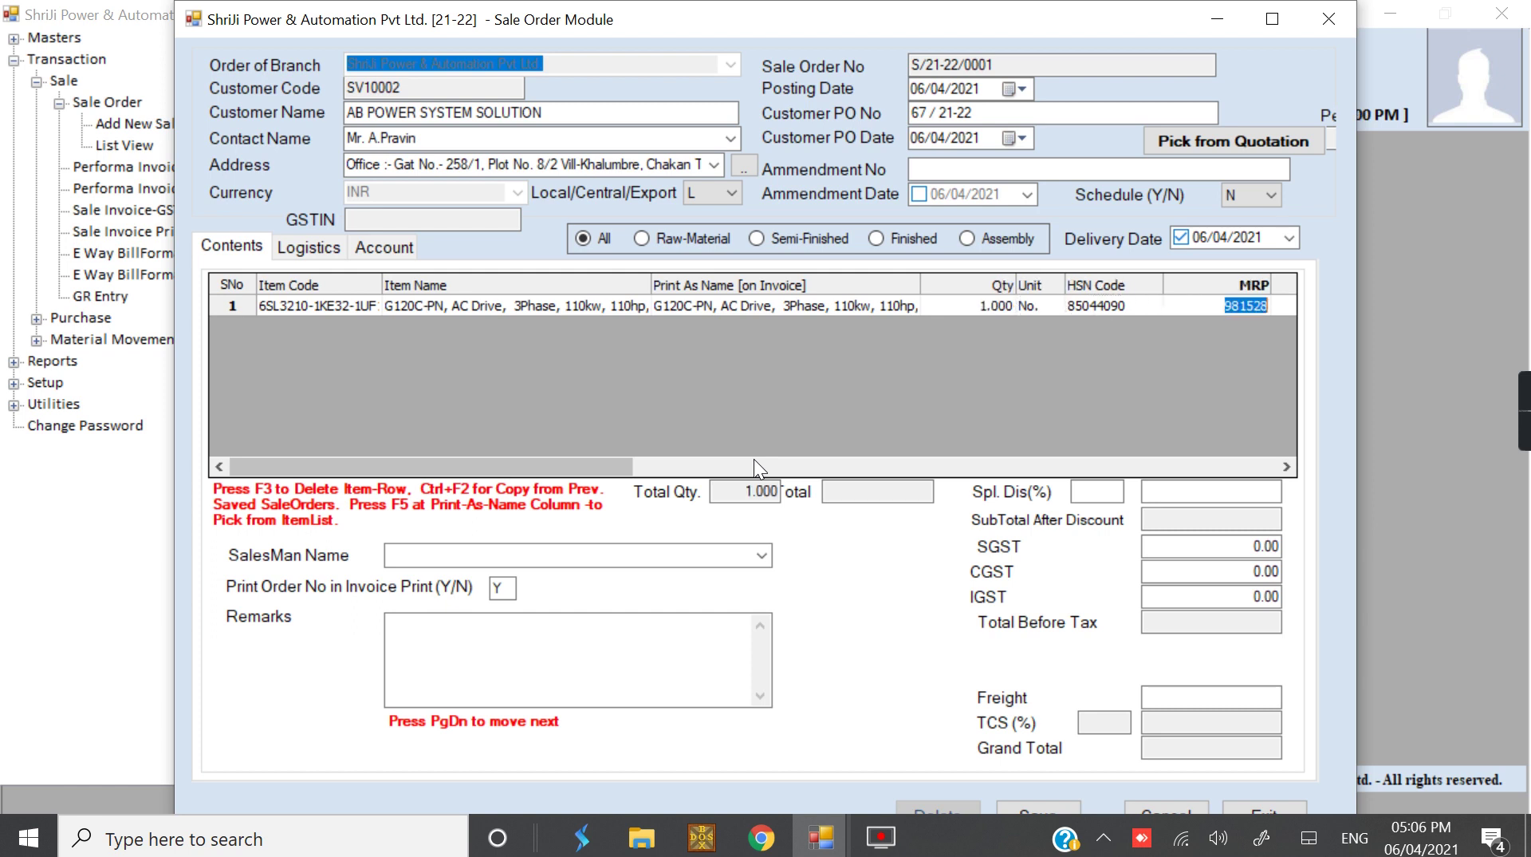
pyautogui.press('Return')
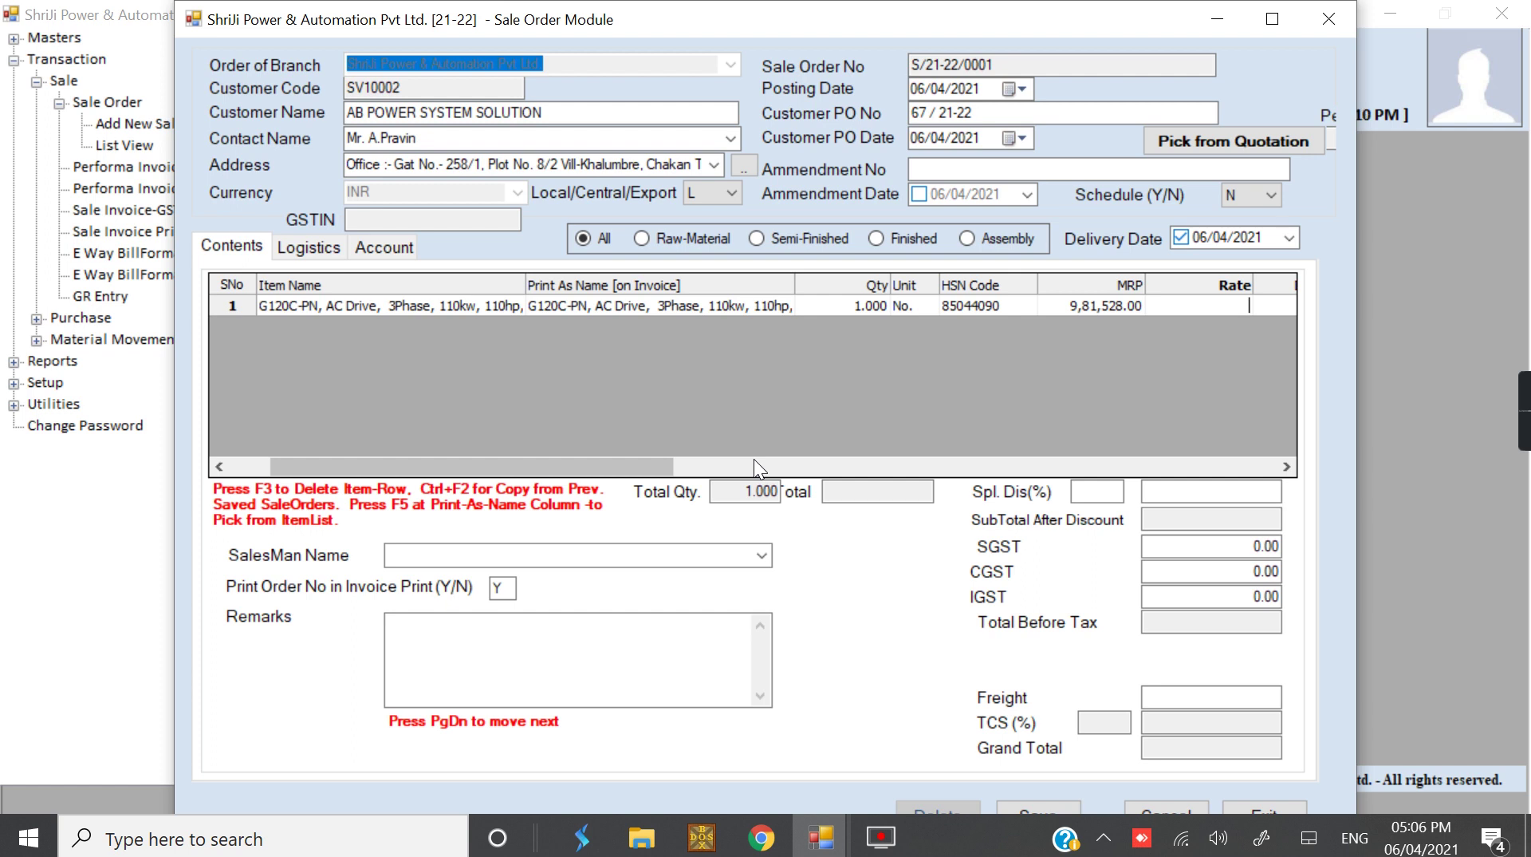
# Set the AC drive's rate to 9,00,000 with a 10% discount and accept the line's value
pyautogui.write('00000')
pyautogui.press('Return')
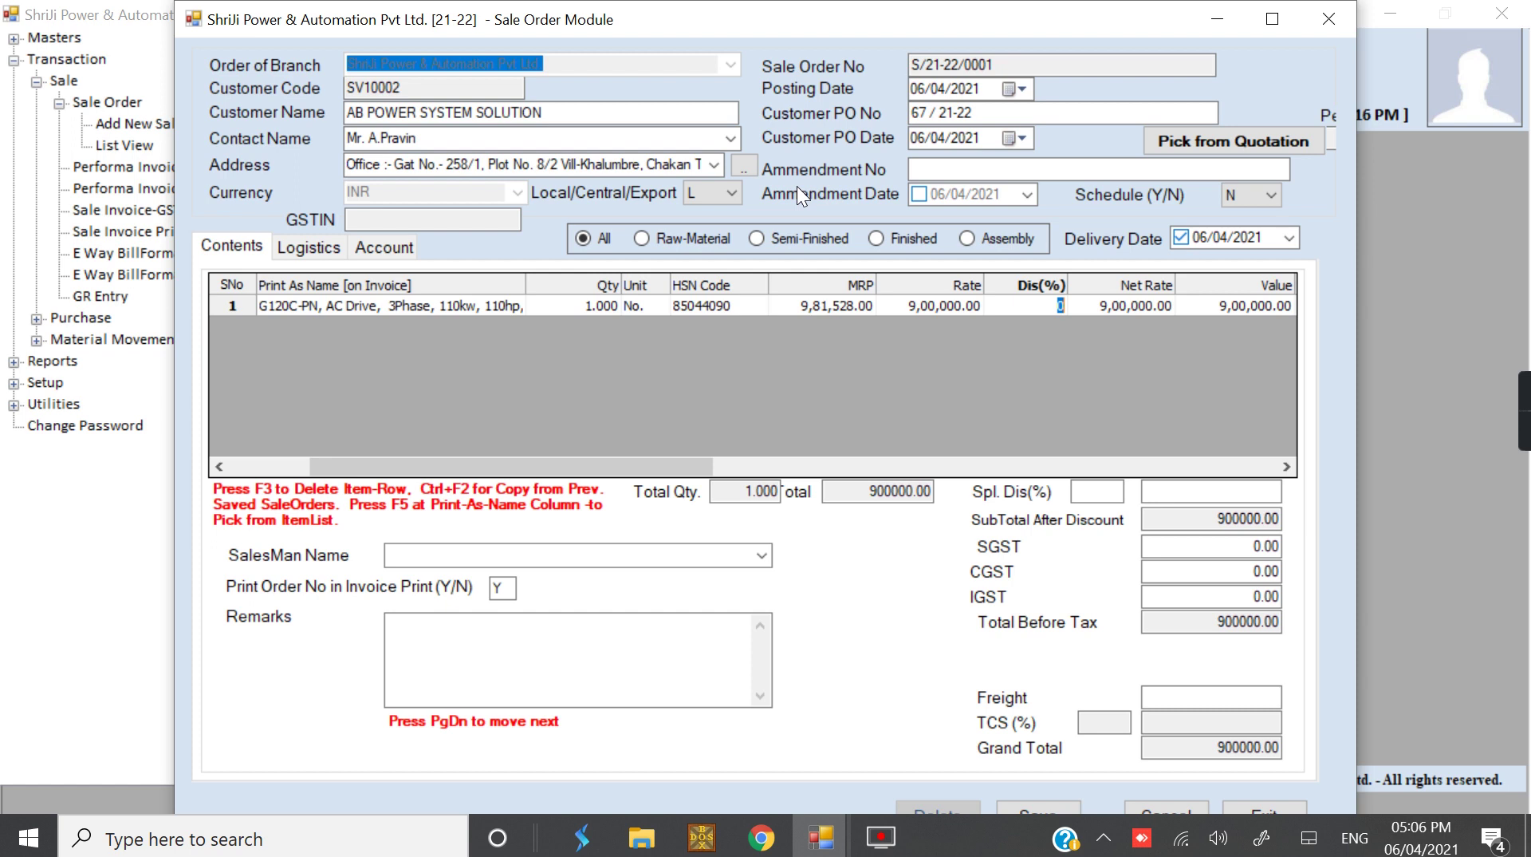
pyautogui.write('10')
pyautogui.press('Return')
pyautogui.press('Return')
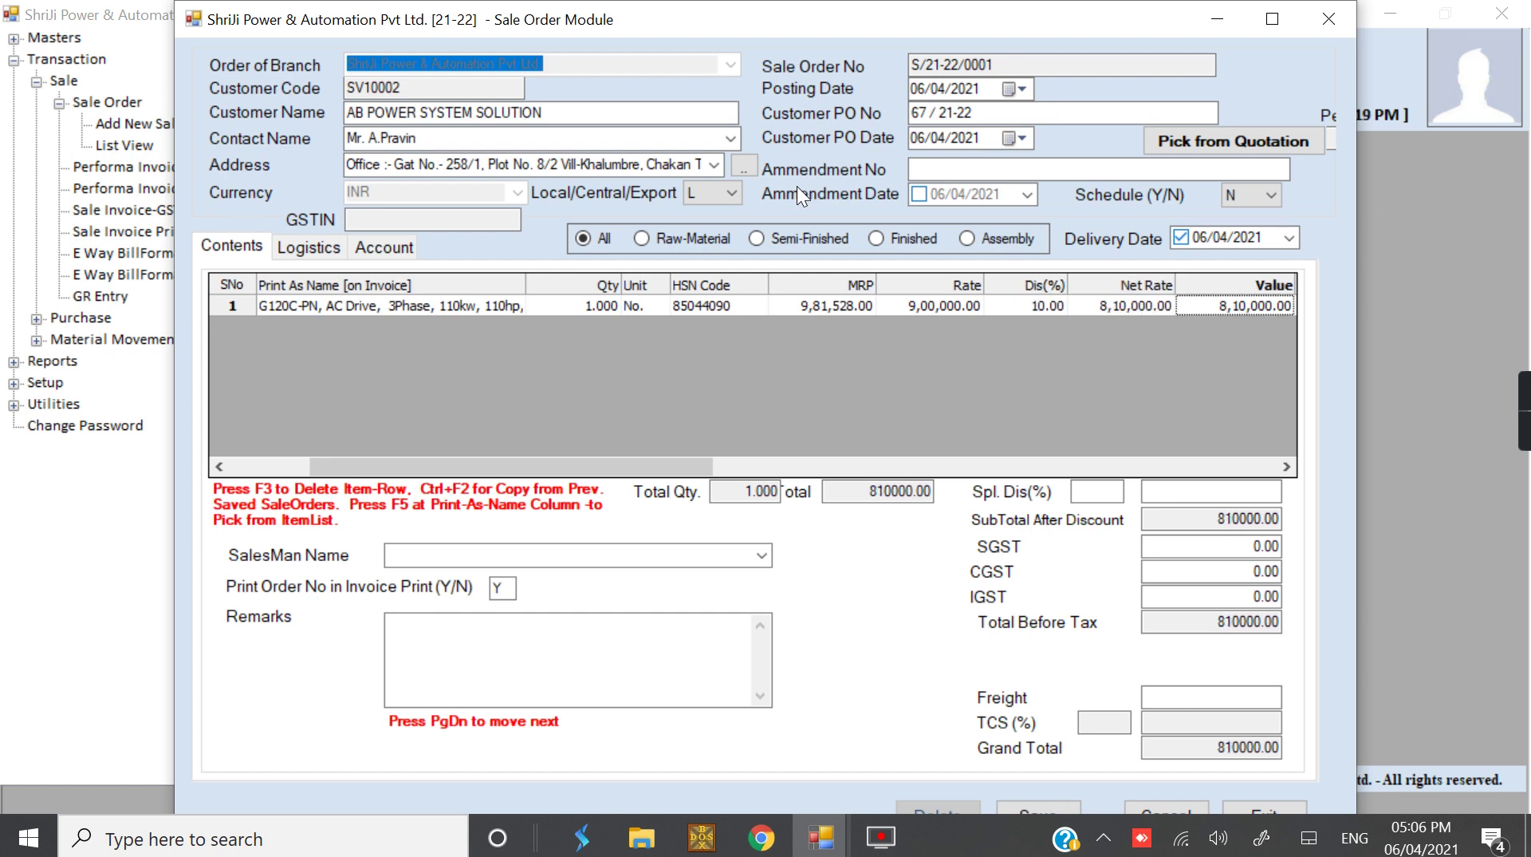
pyautogui.press('Return')
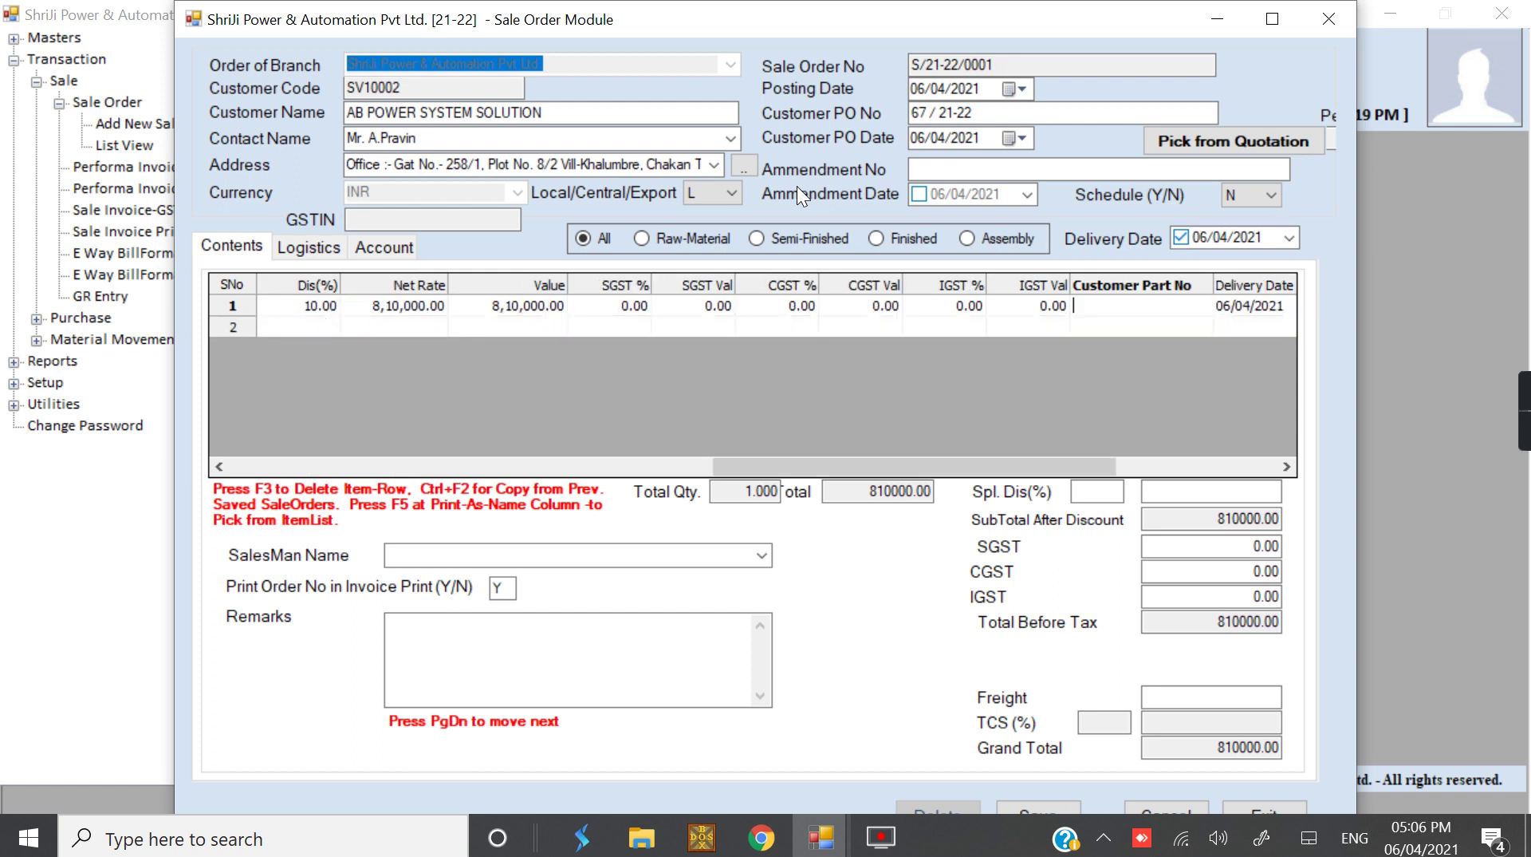
# Set the AC drive row's delivery date to 06/05/2021, leaving its customer part number, bin quantity and remarks blank
pyautogui.press('Return')
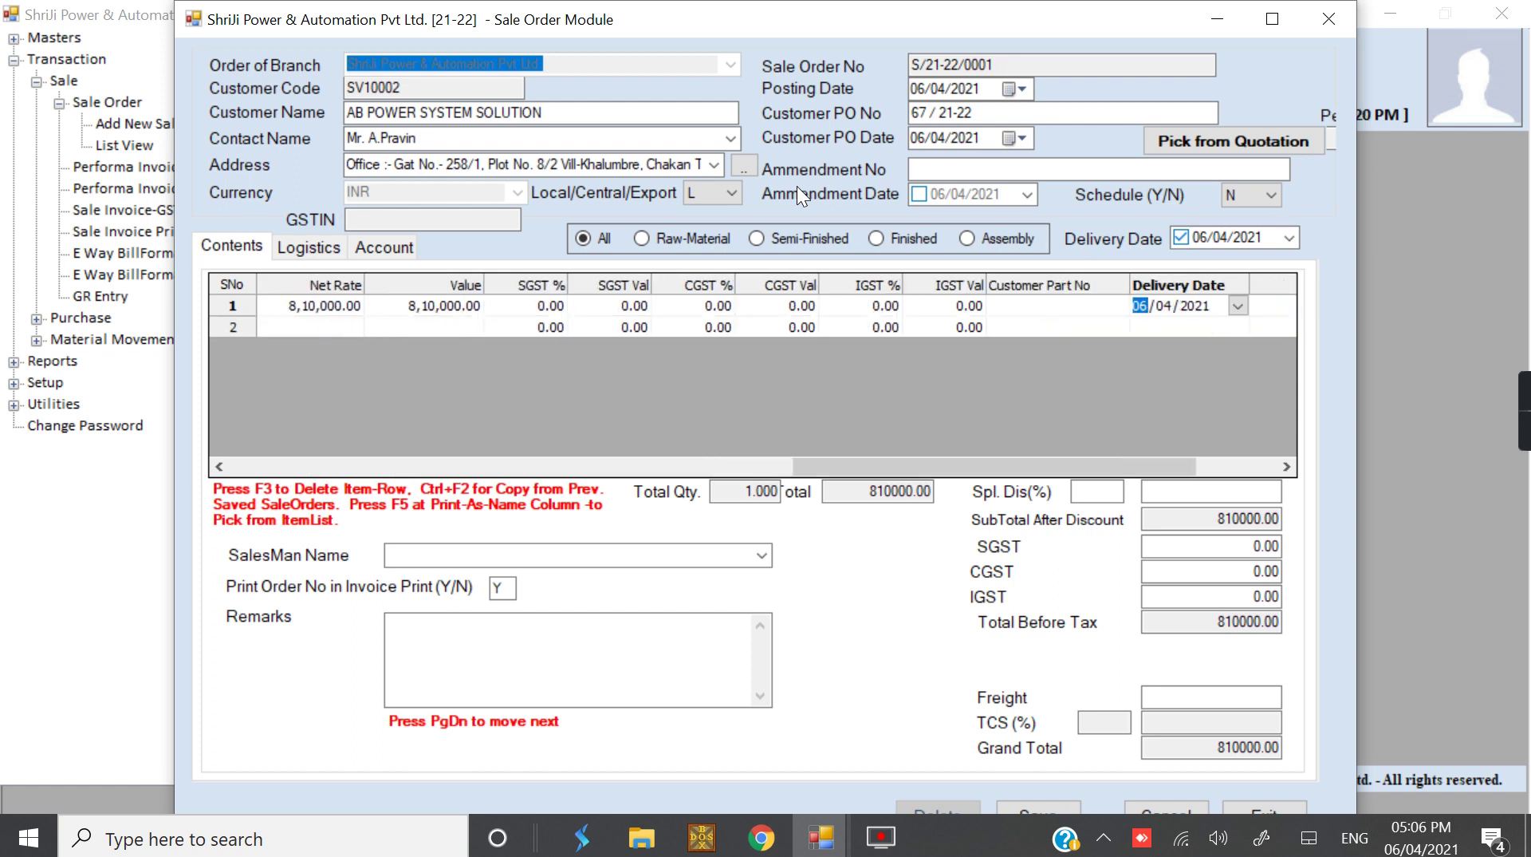
pyautogui.click(1033, 308)
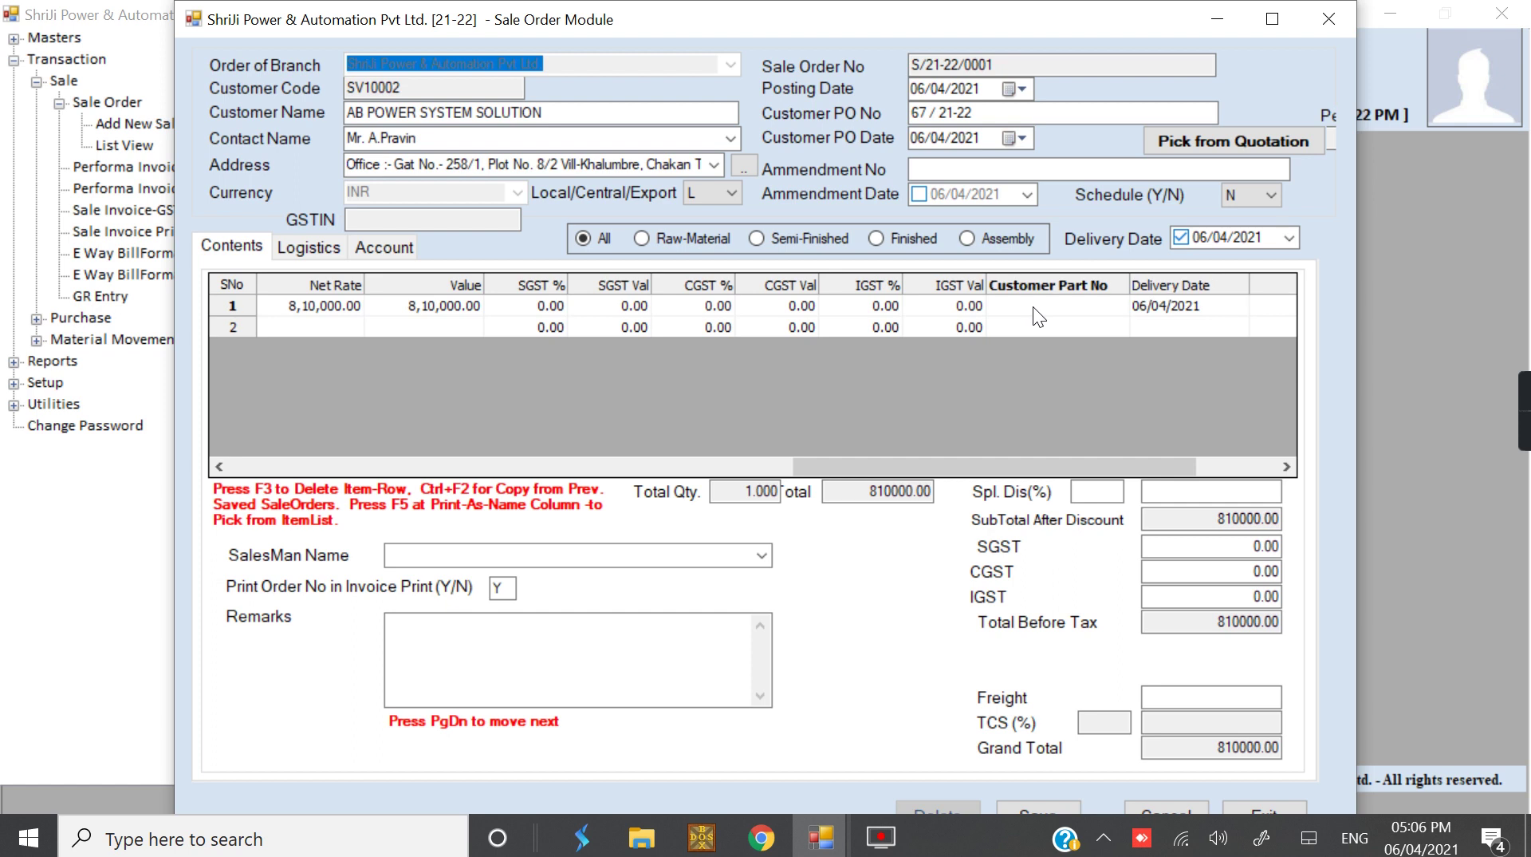
pyautogui.press('Tab')
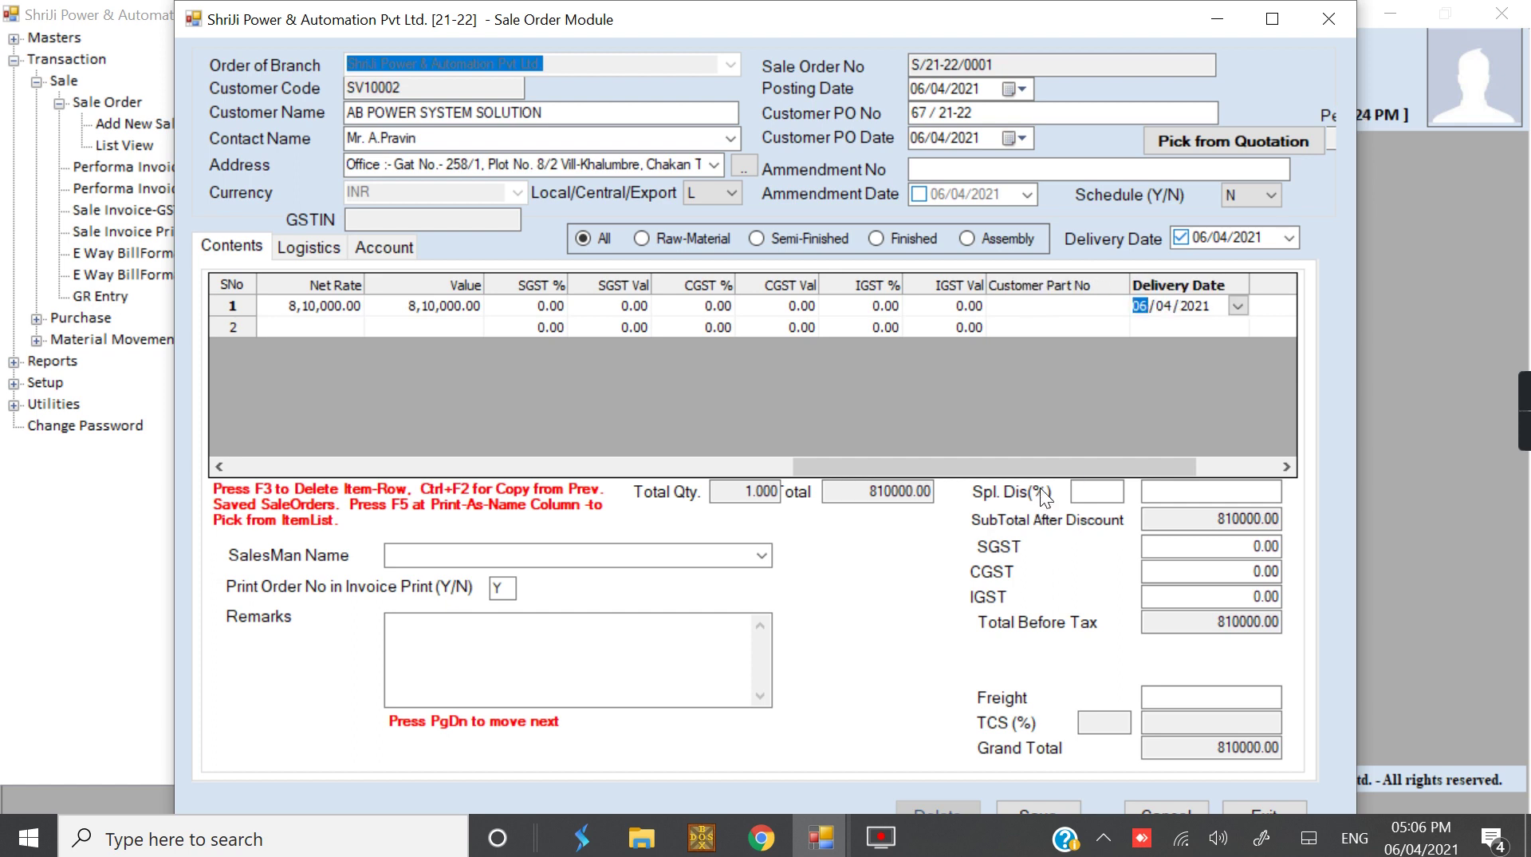
pyautogui.click(1251, 308)
pyautogui.click(1129, 305)
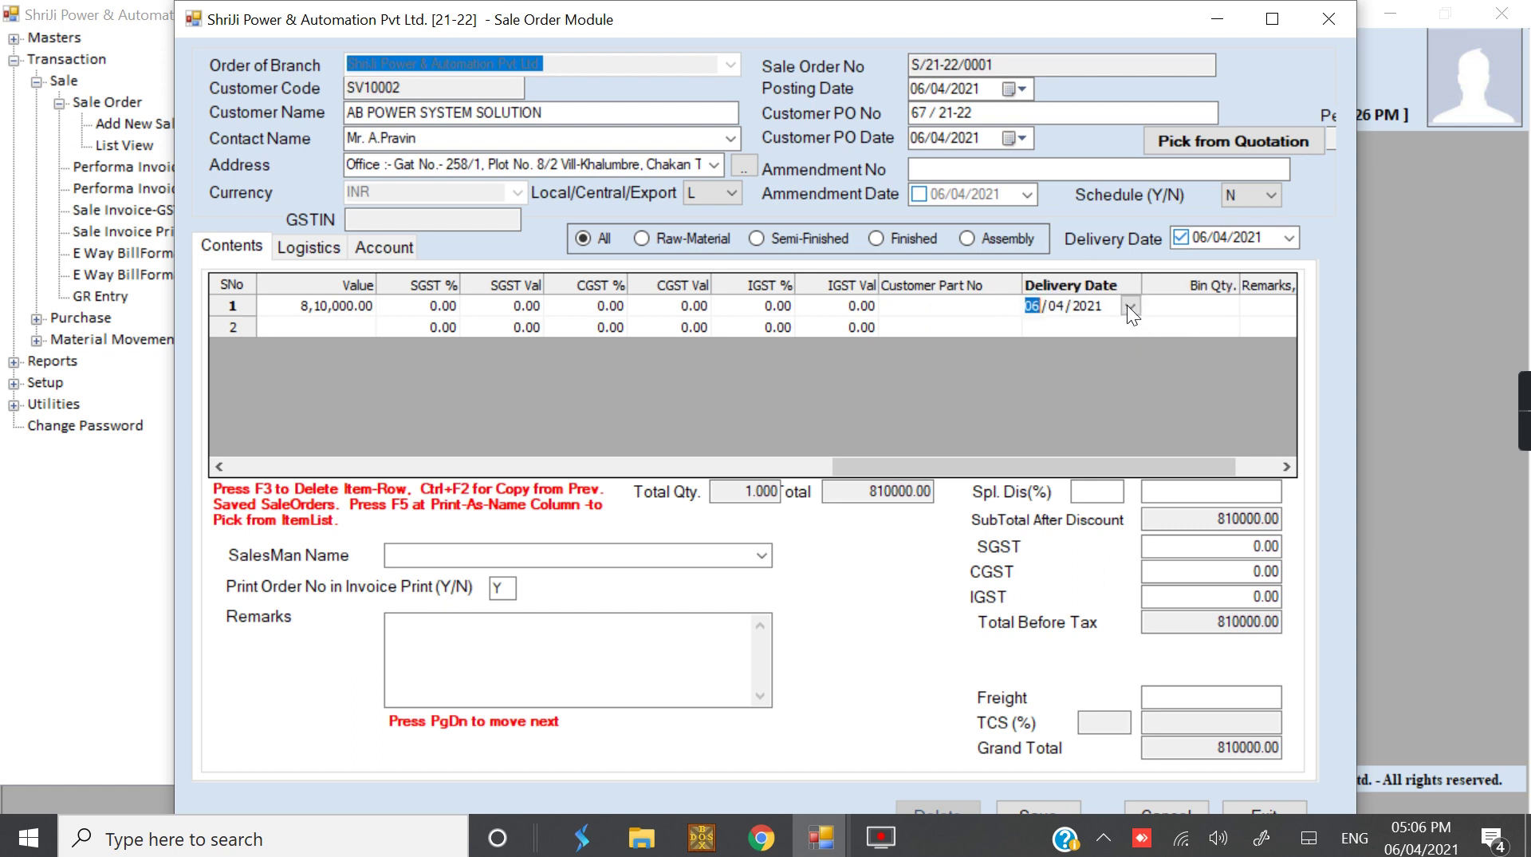
pyautogui.click(1128, 305)
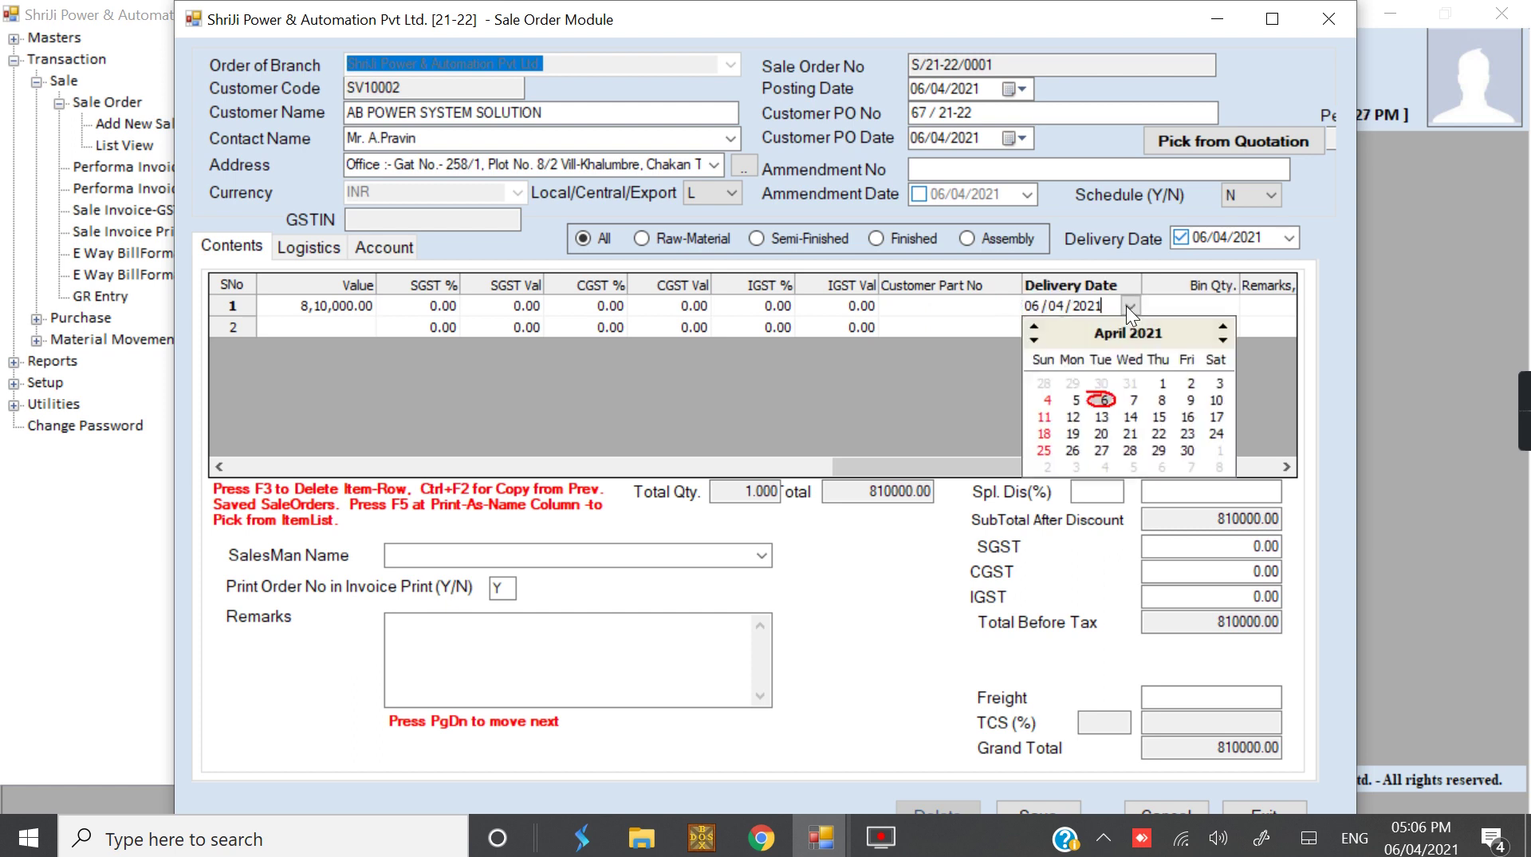
pyautogui.click(1221, 325)
pyautogui.click(1223, 339)
pyautogui.click(1033, 327)
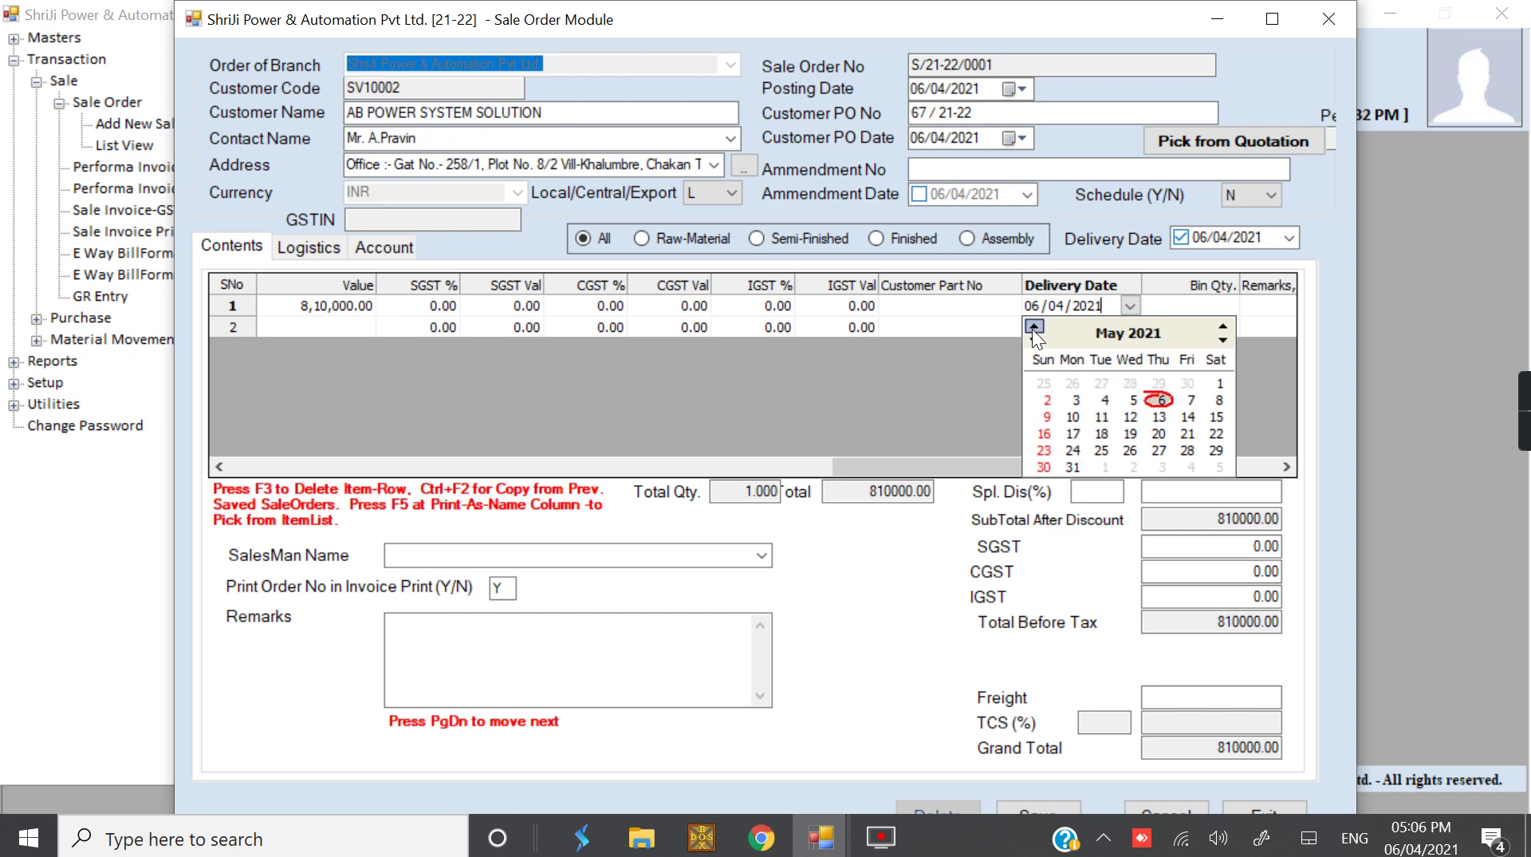
pyautogui.click(1164, 398)
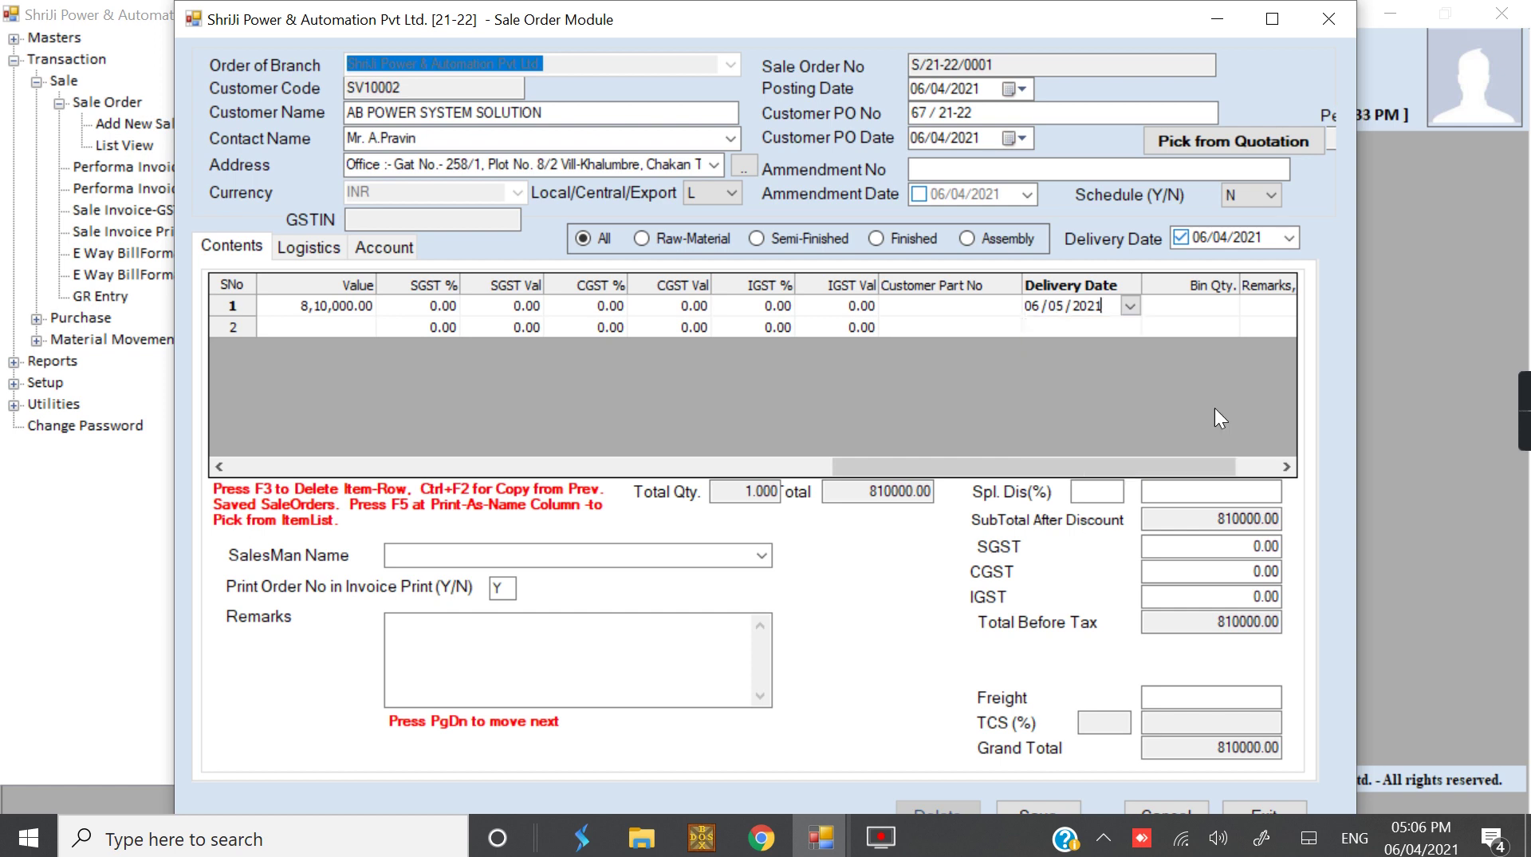
pyautogui.click(1201, 305)
pyautogui.press('Tab')
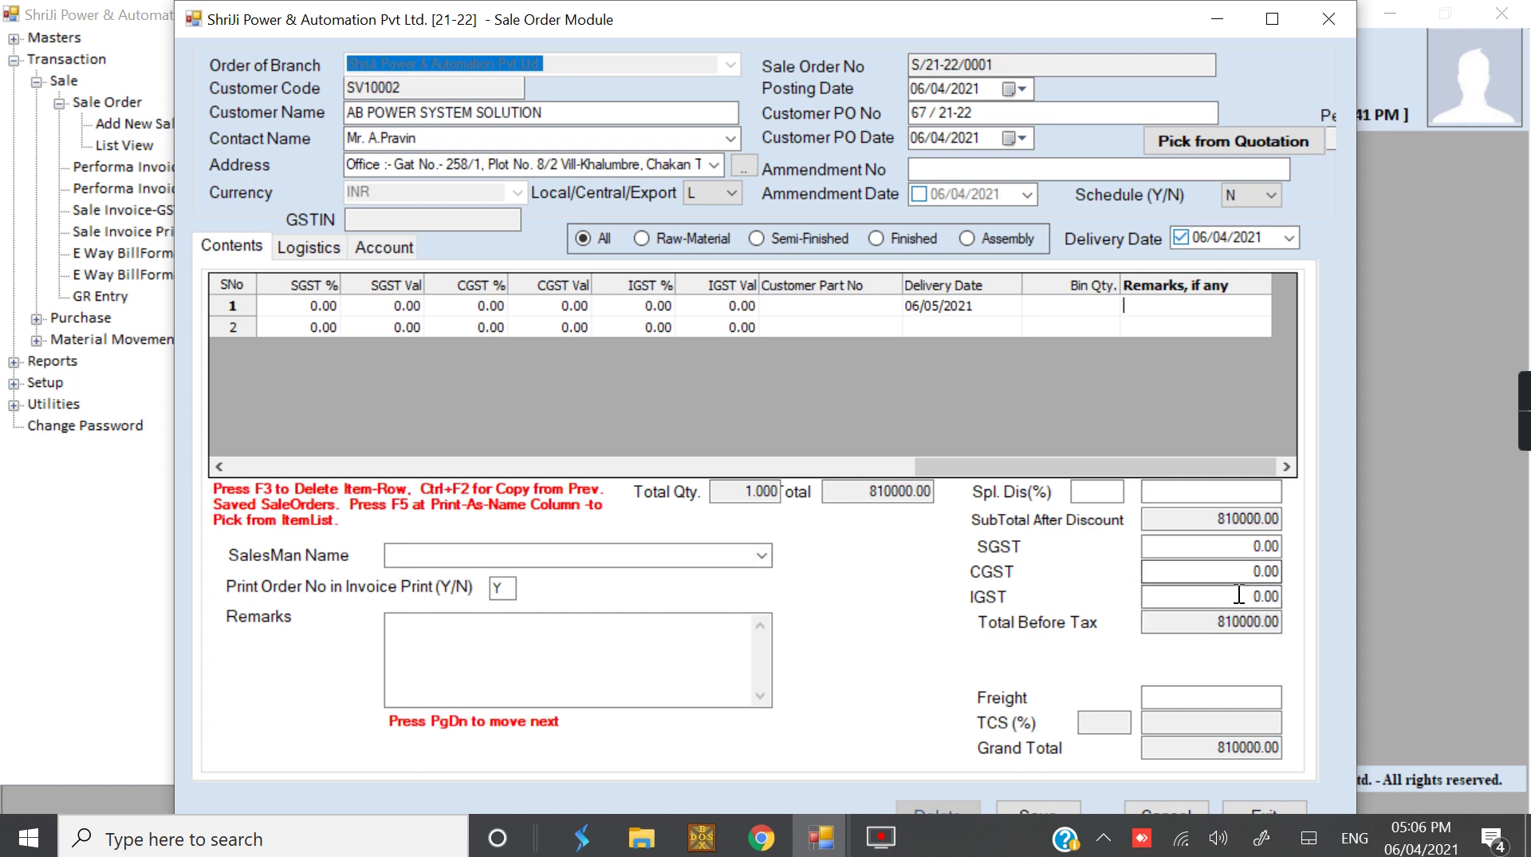
pyautogui.click(281, 467)
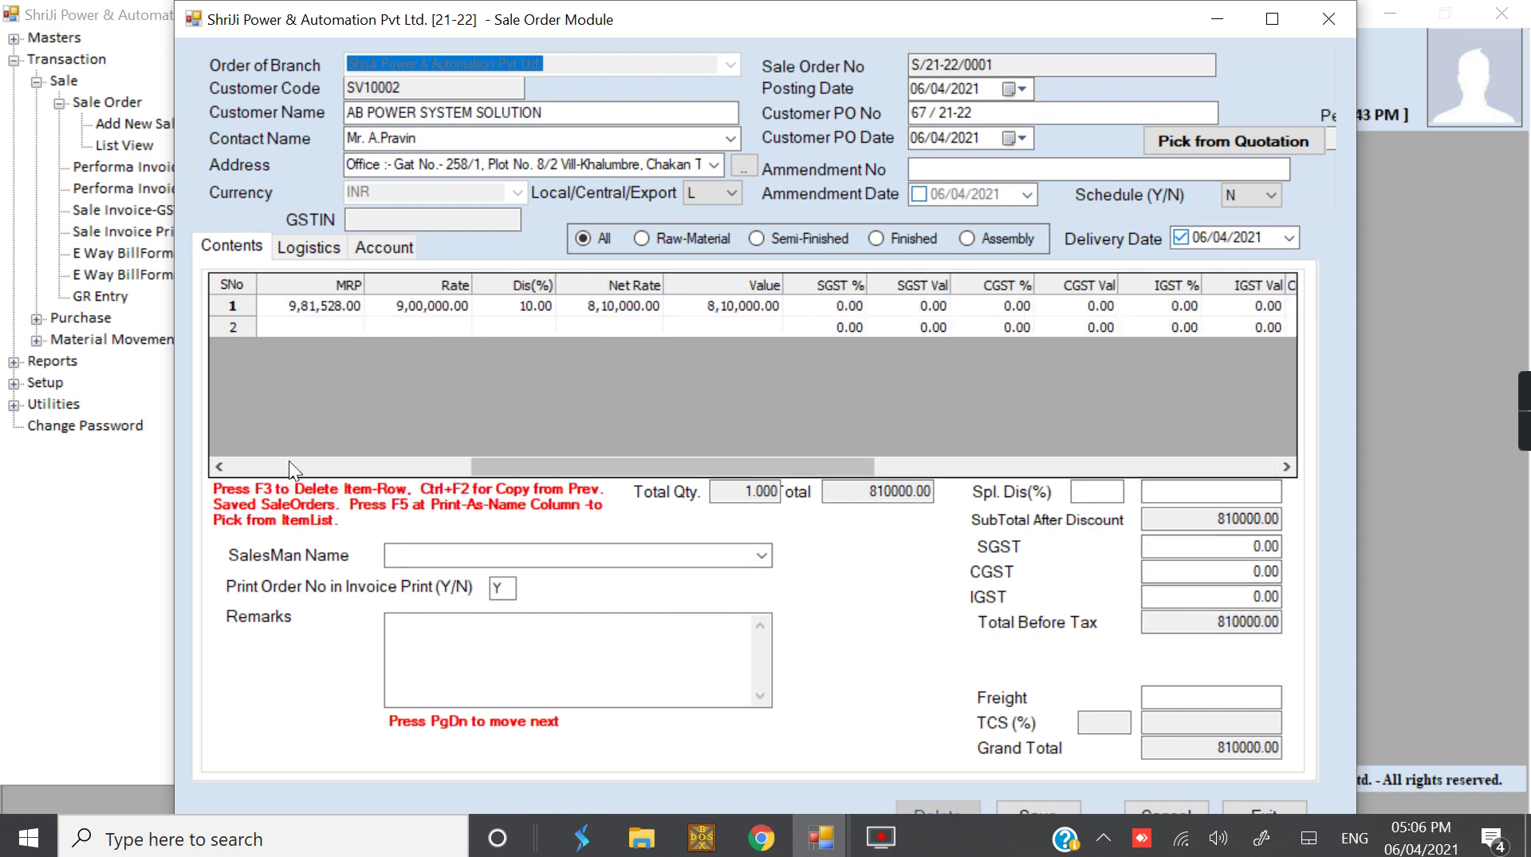
pyautogui.click(243, 469)
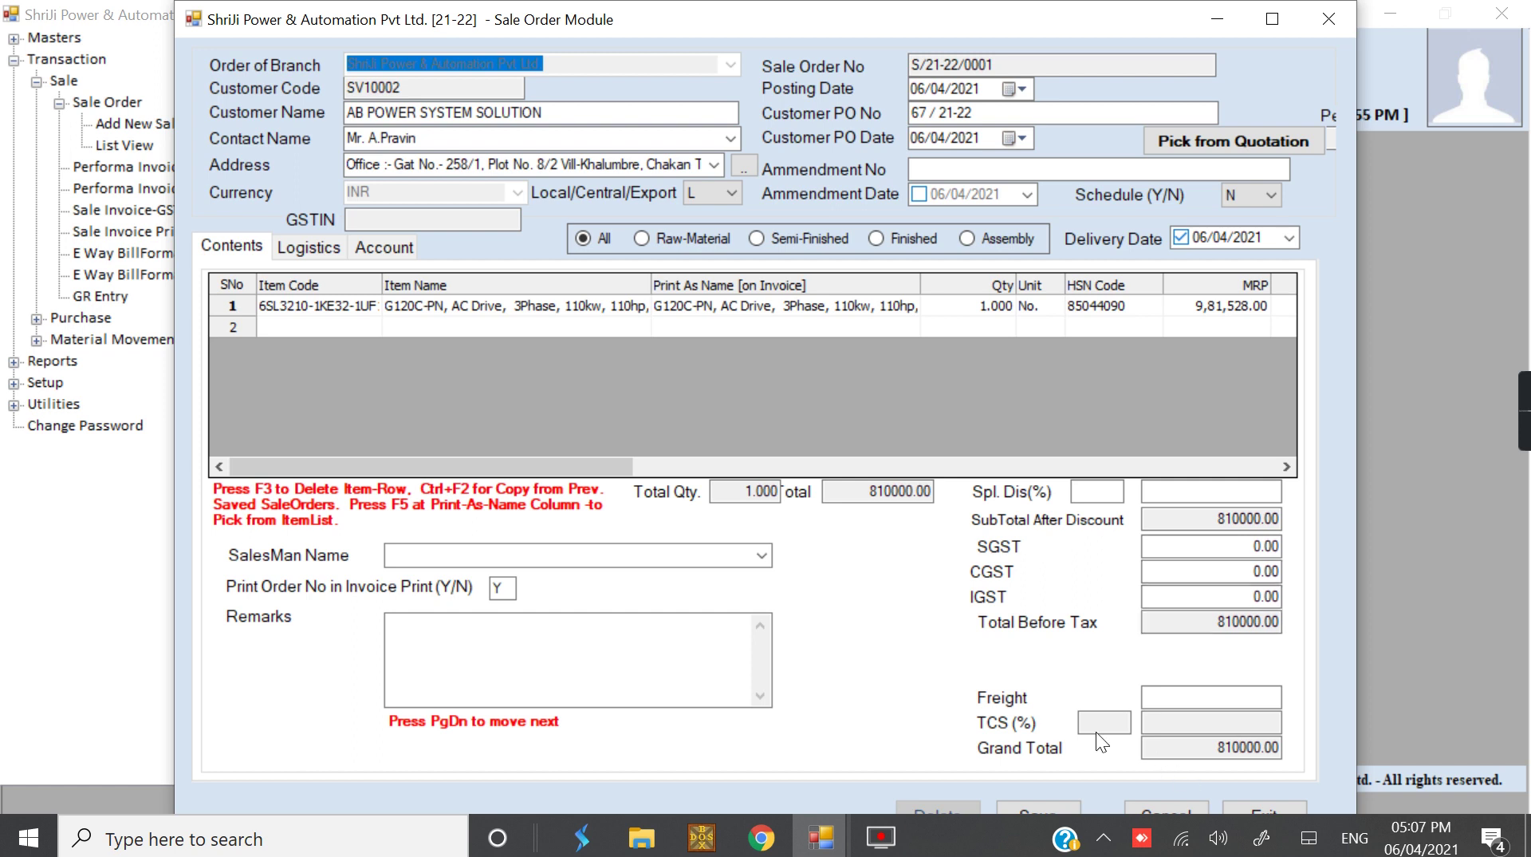
# In the logistics details, set the delivery location to Office and keep freight charging as FOC
pyautogui.click(276, 246)
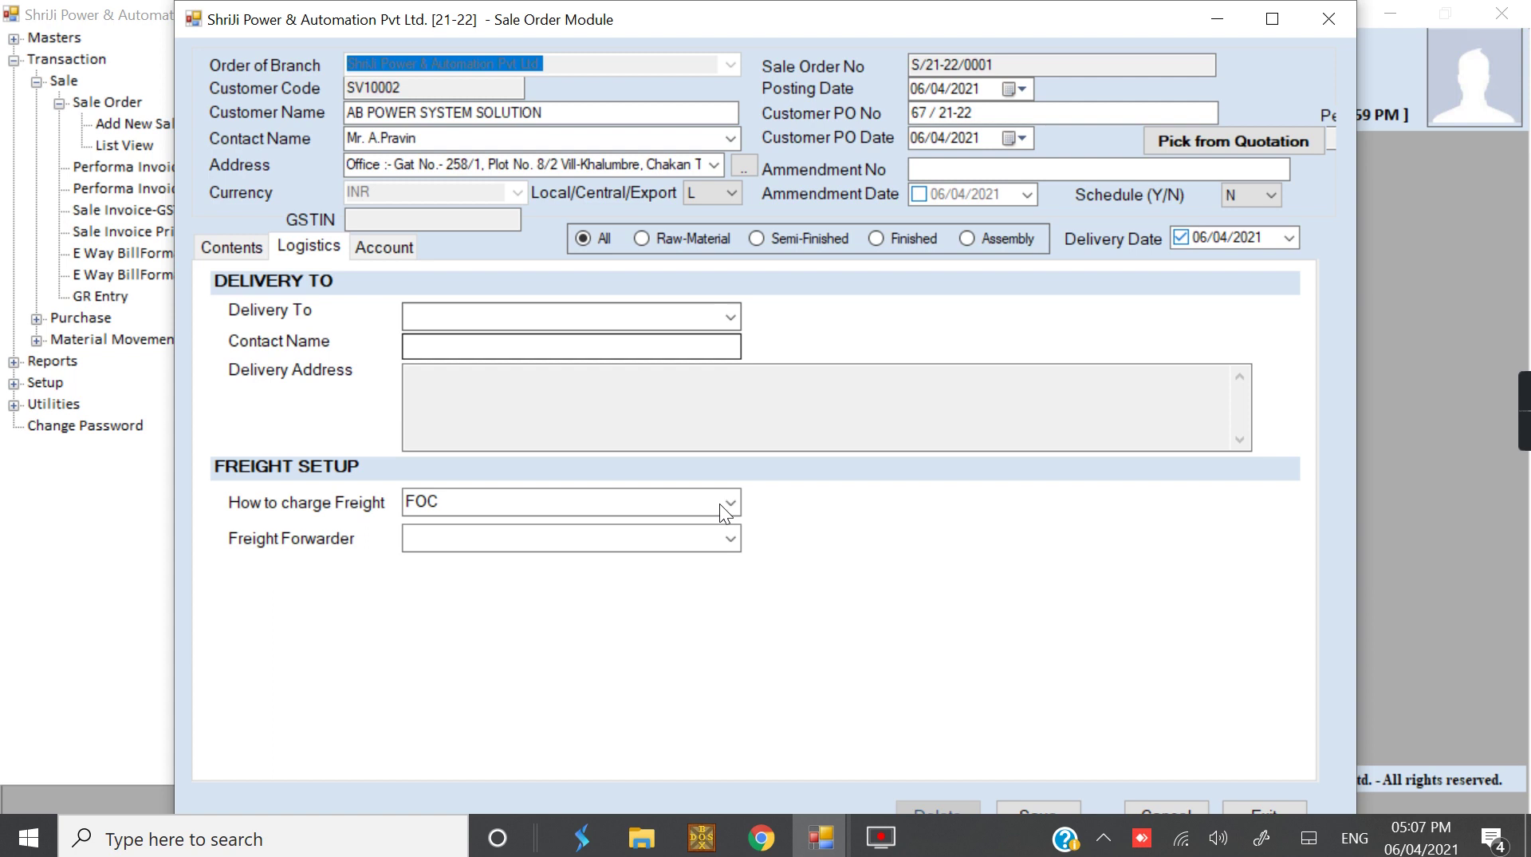
pyautogui.click(732, 317)
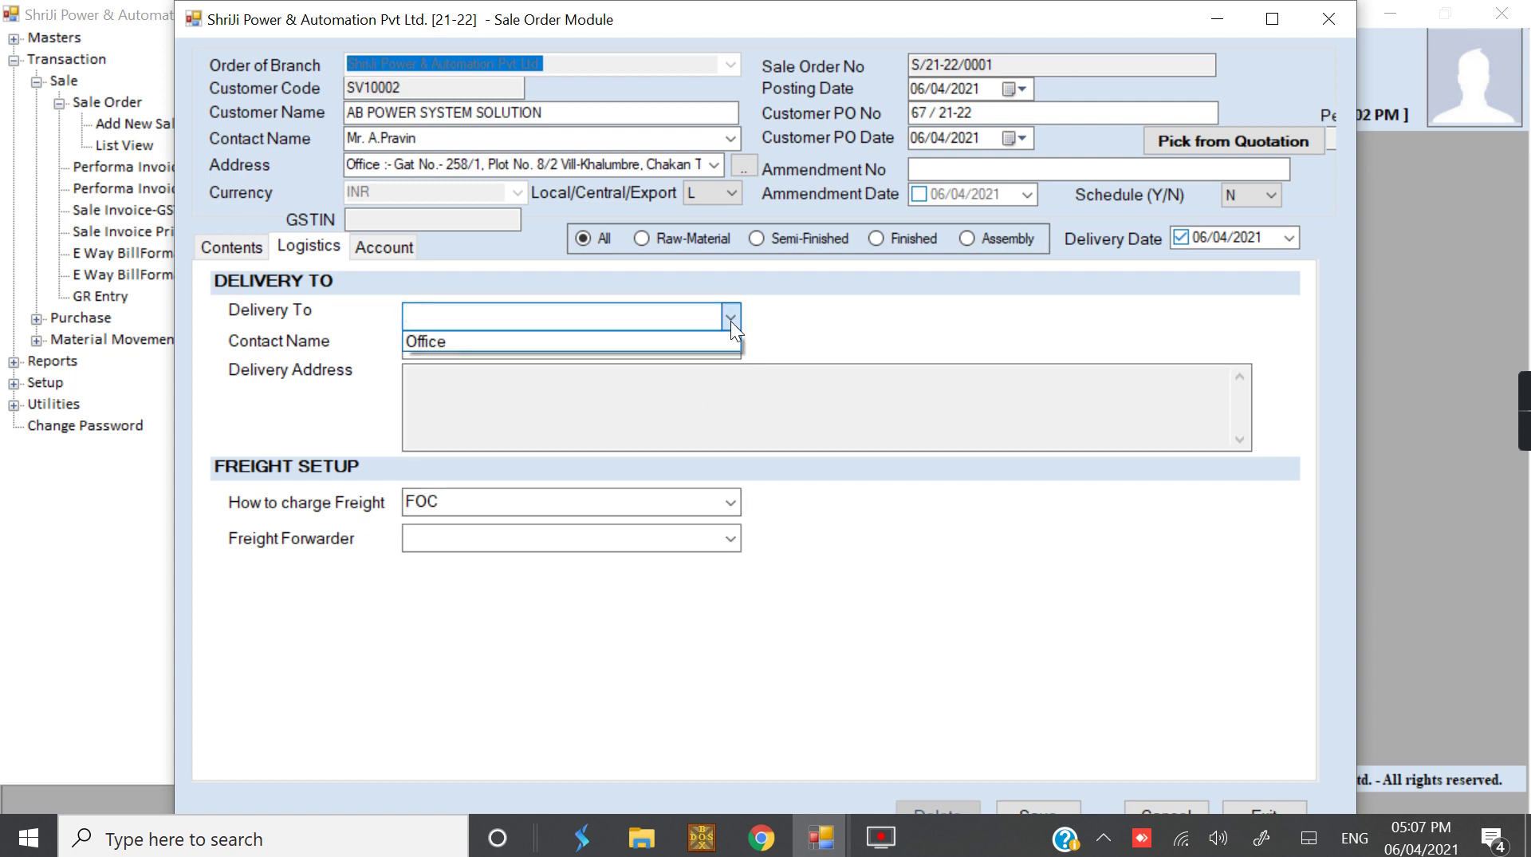
pyautogui.click(716, 342)
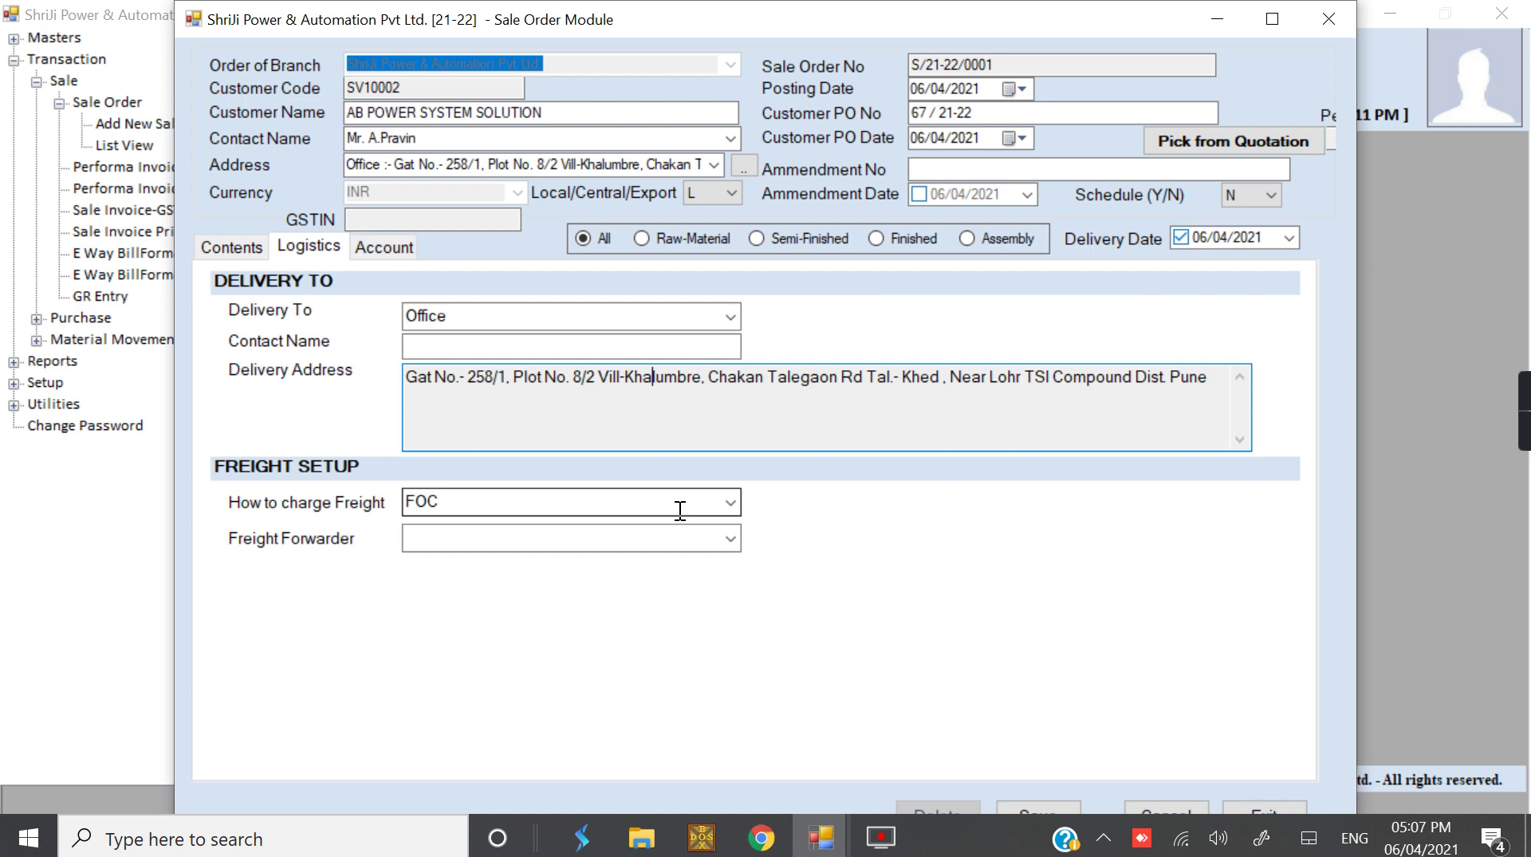
pyautogui.click(733, 502)
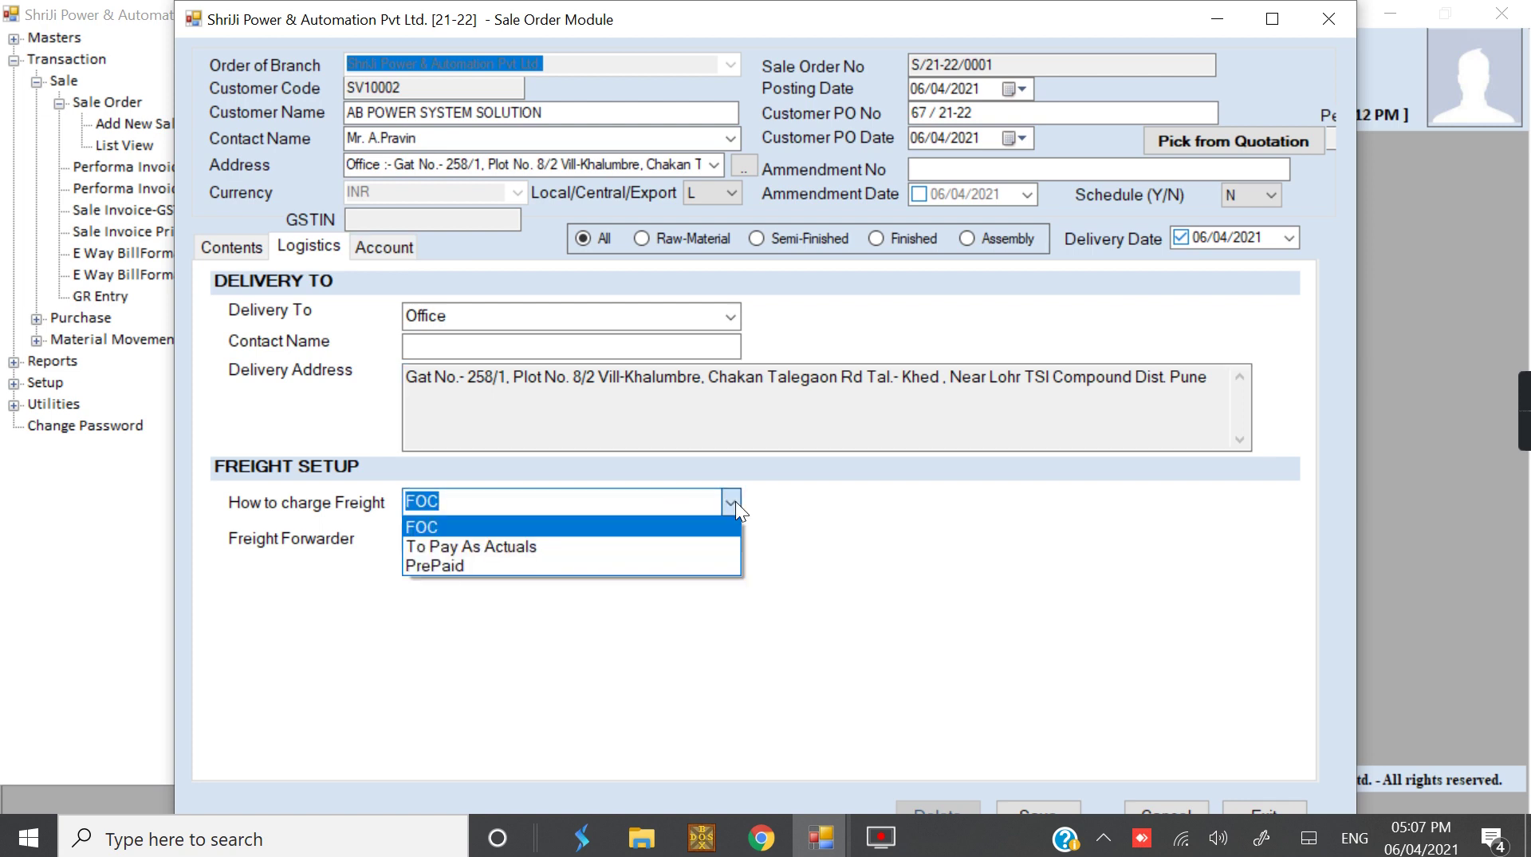
pyautogui.click(736, 501)
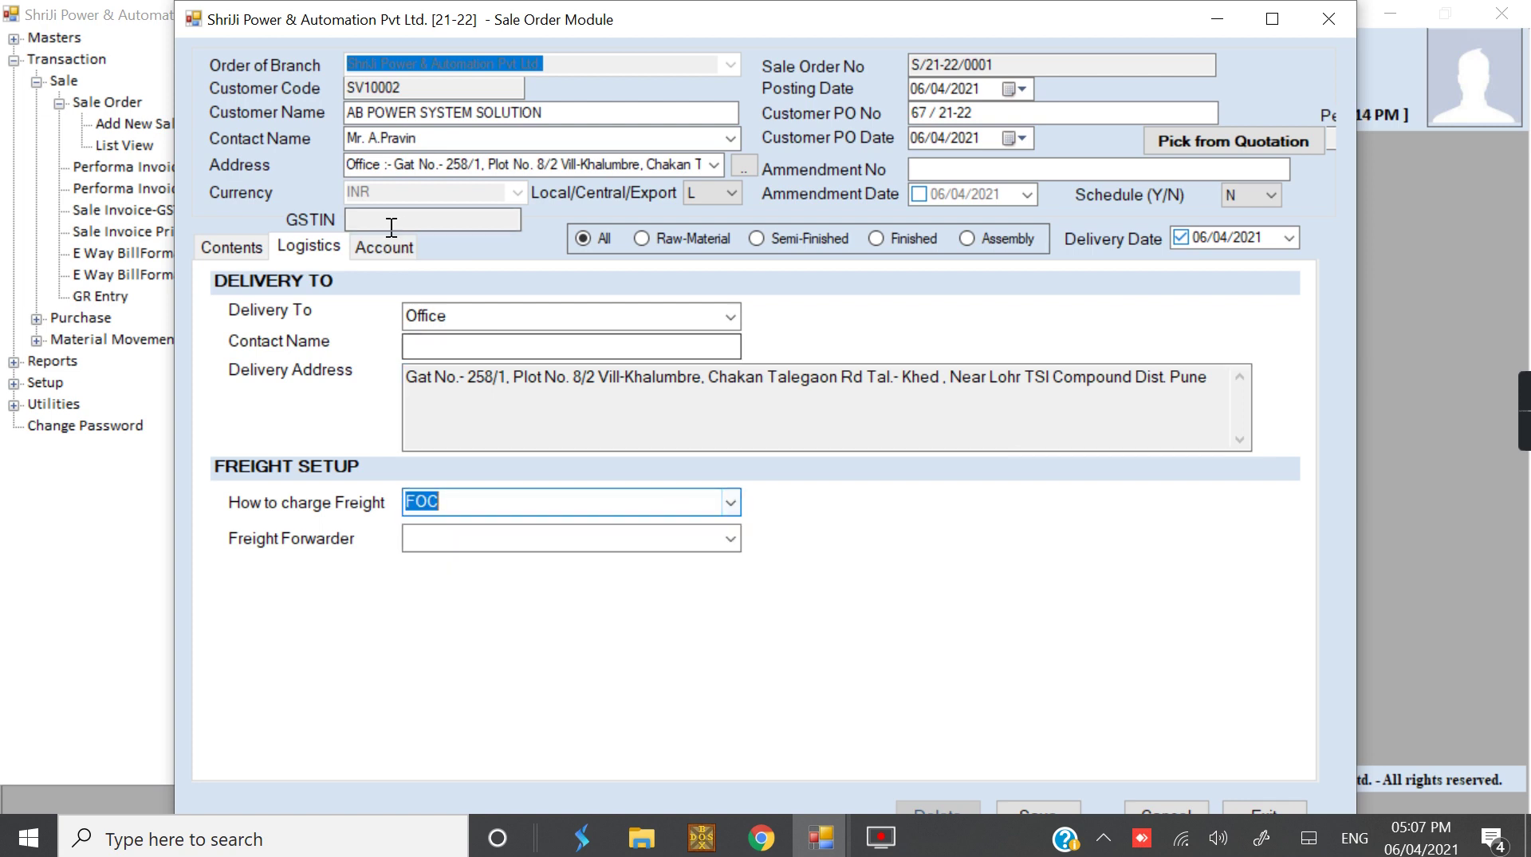
# In the account details, set the billing location to Office
pyautogui.click(373, 250)
pyautogui.click(748, 286)
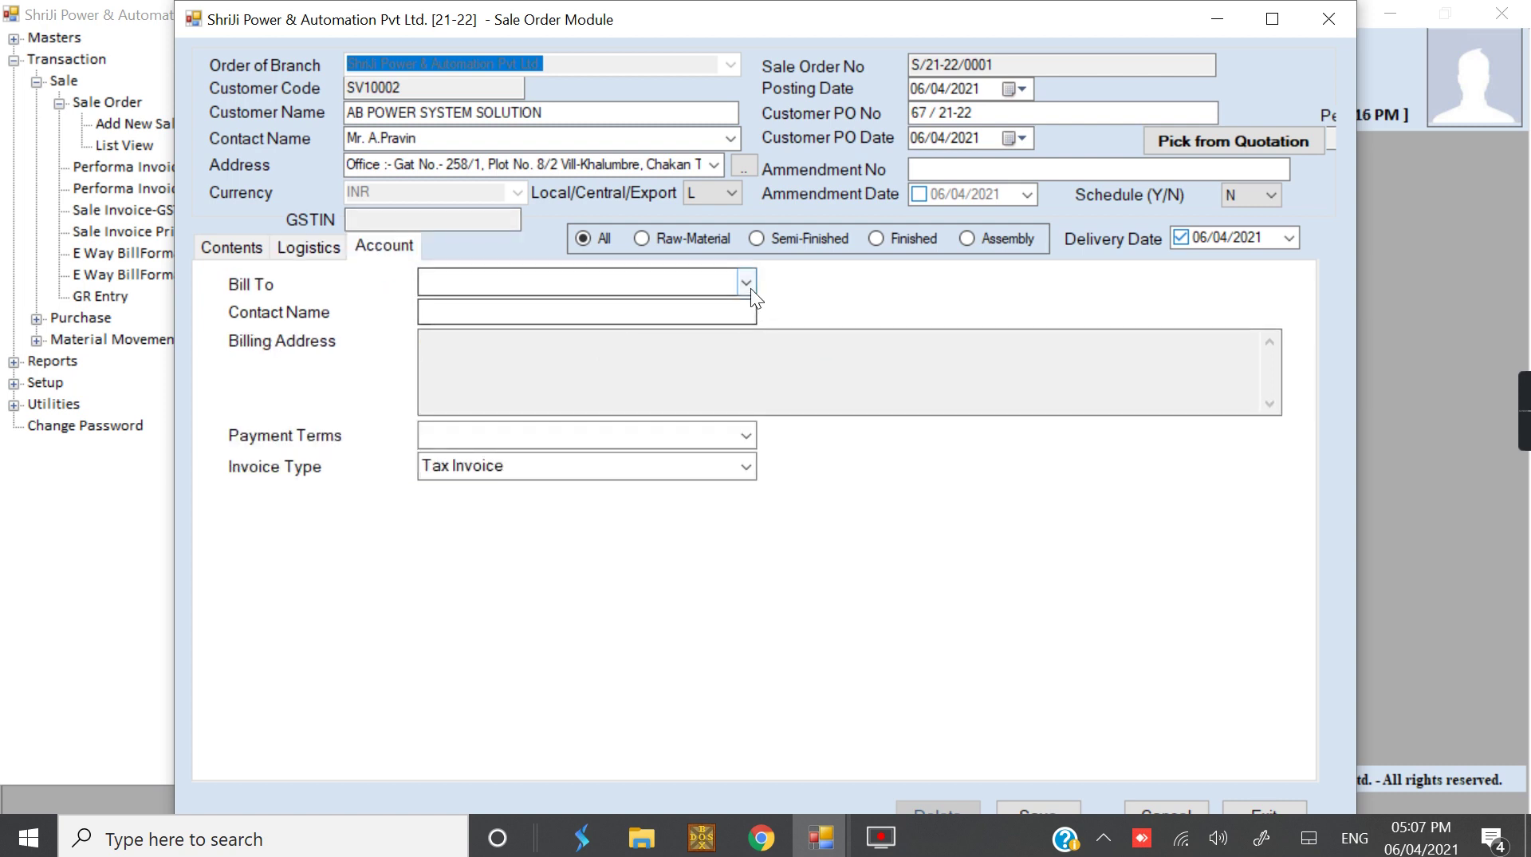
pyautogui.click(714, 306)
pyautogui.click(673, 349)
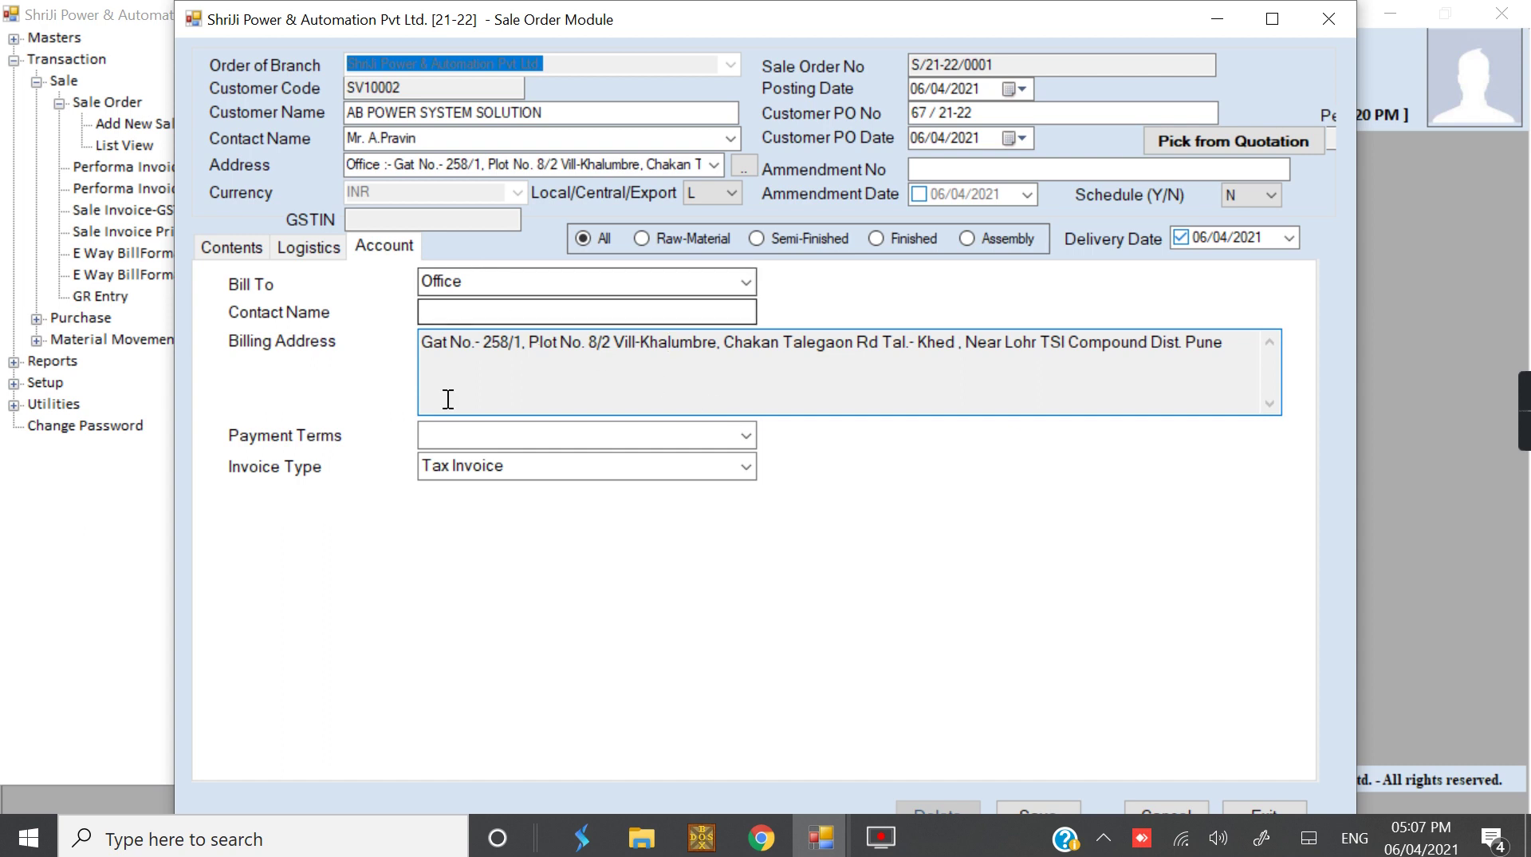
# Enter the billing contact's name with its title capitalised
pyautogui.click(456, 314)
pyautogui.write('D')
pyautogui.press('BackSpace')
pyautogui.write('mr')
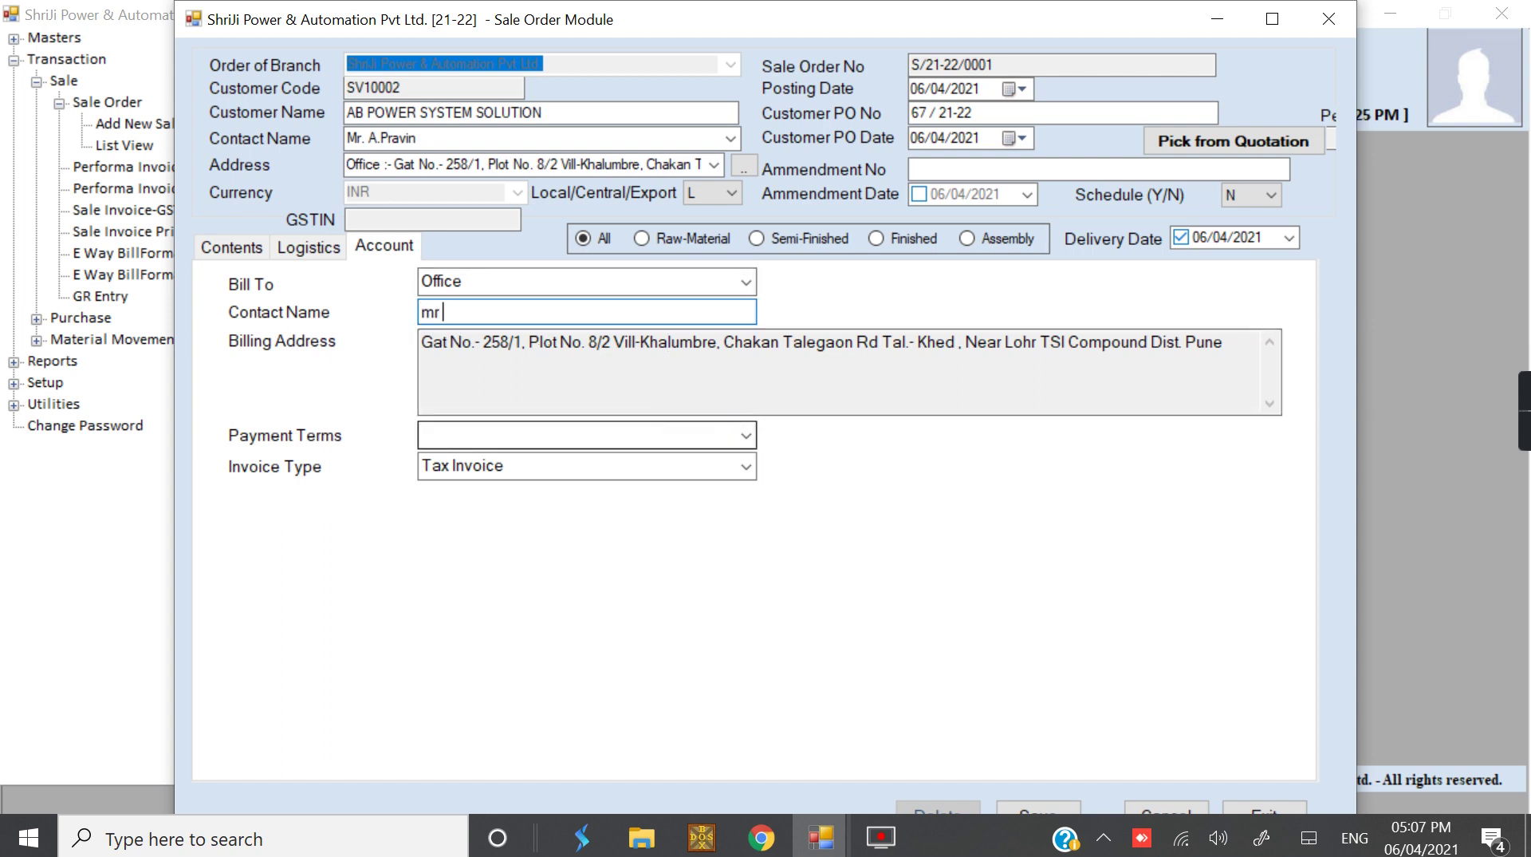
pyautogui.press('BackSpace')
pyautogui.press('BackSpace')
pyautogui.press('BackSpace')
pyautogui.write('Mr Akash')
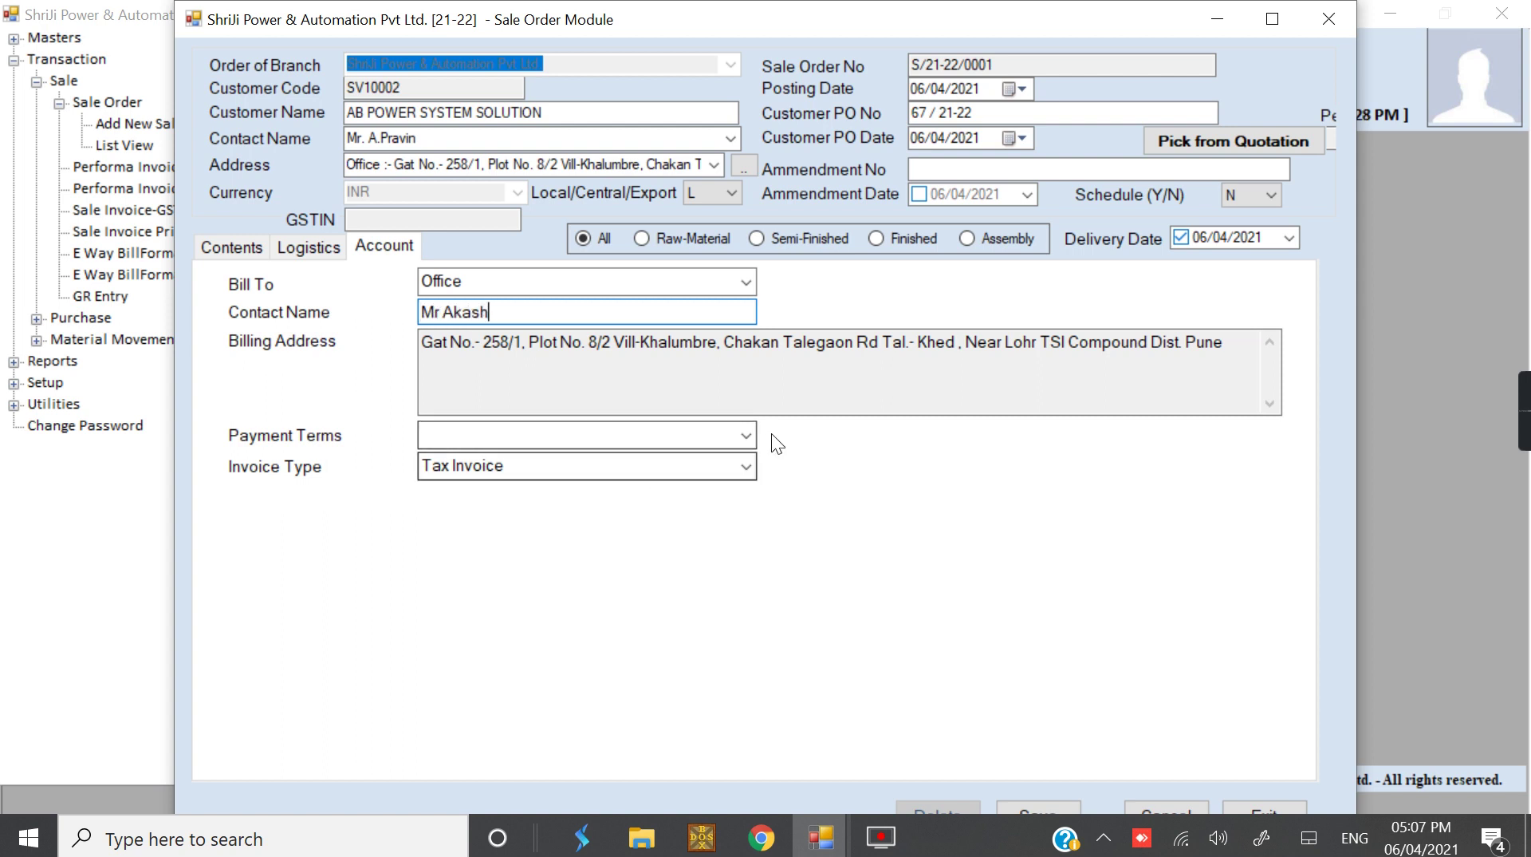
# Try to save the sale order without choosing payment terms
pyautogui.click(750, 433)
pyautogui.click(685, 567)
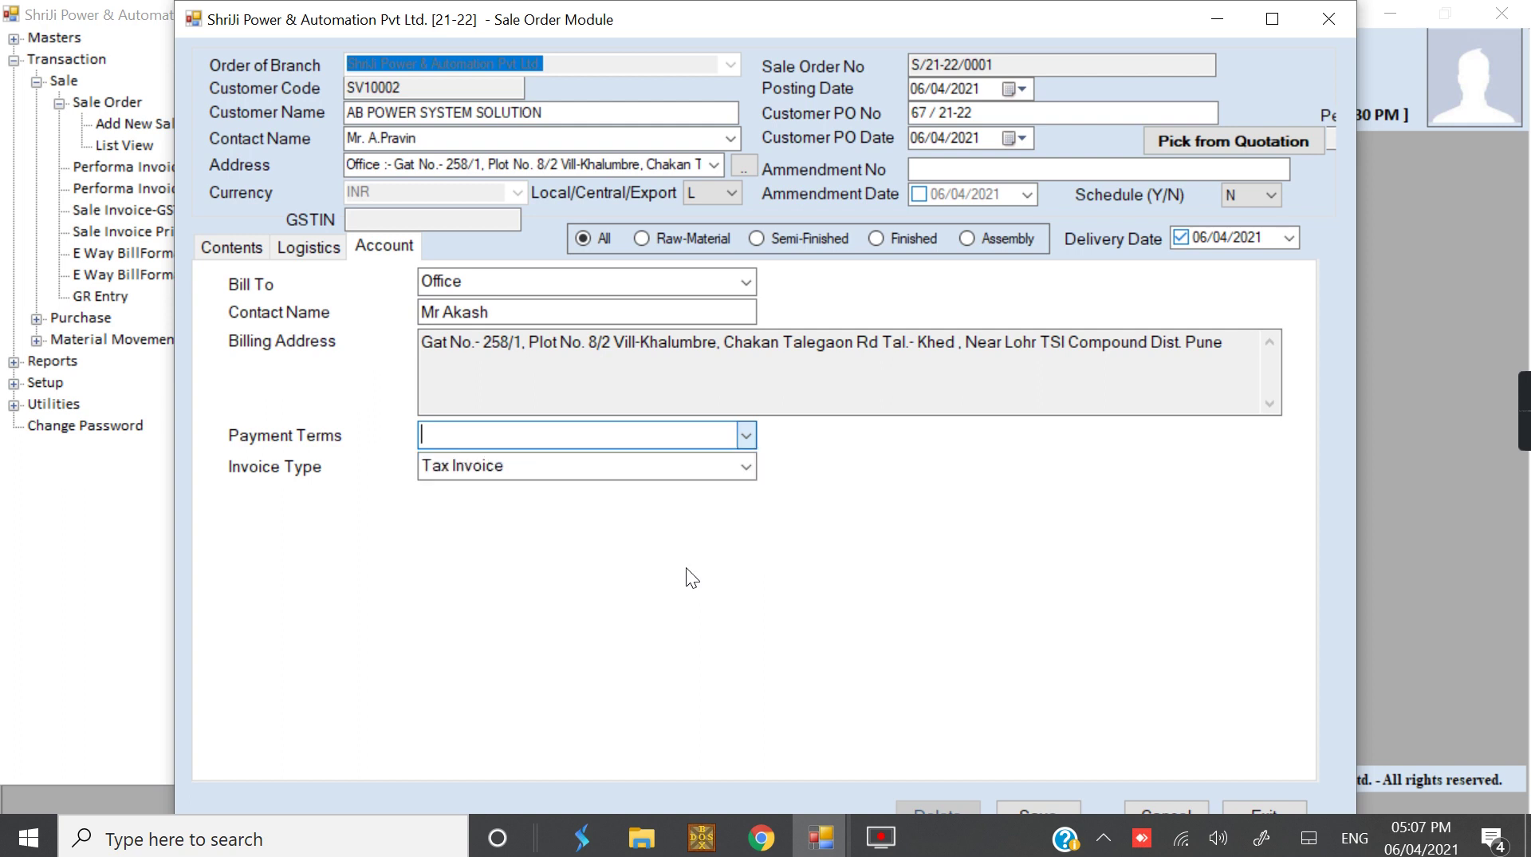
pyautogui.click(1021, 807)
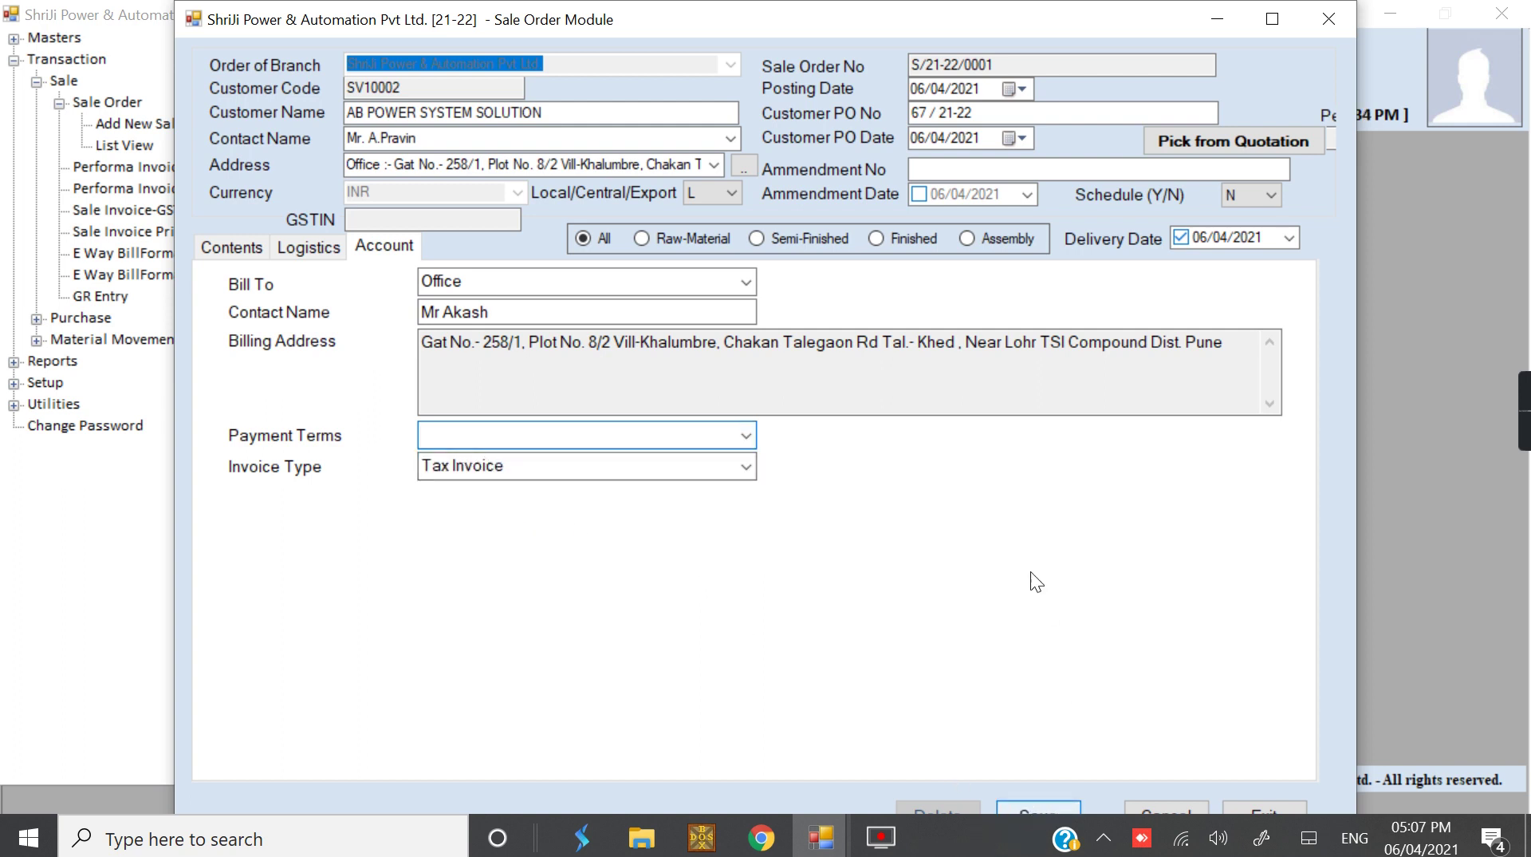
pyautogui.click(829, 497)
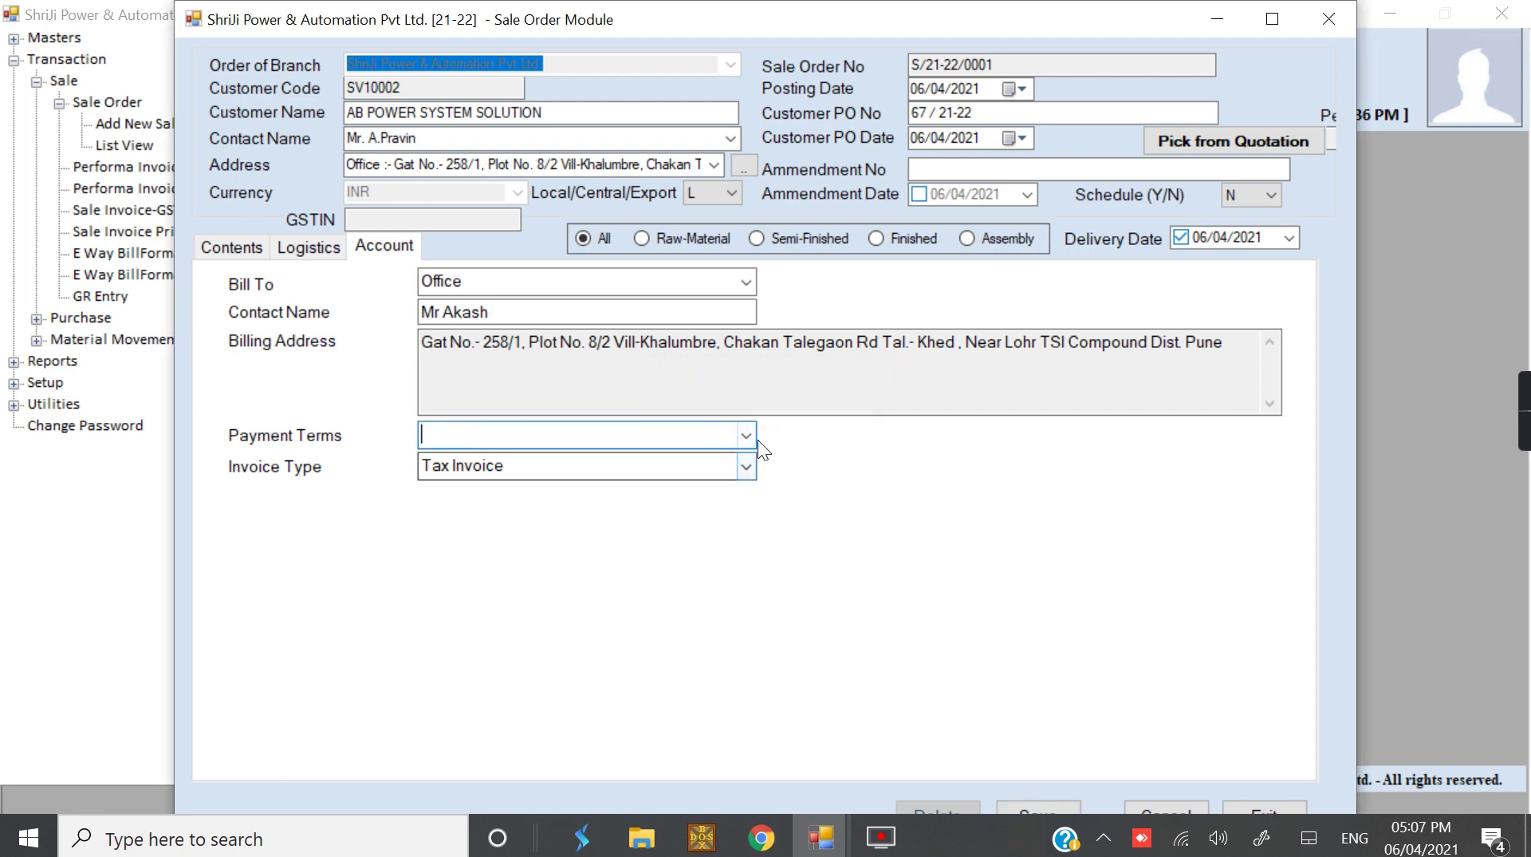
# Set the payment terms to 90 Days and save the sale order as a Tax Invoice type
pyautogui.click(750, 438)
pyautogui.click(651, 556)
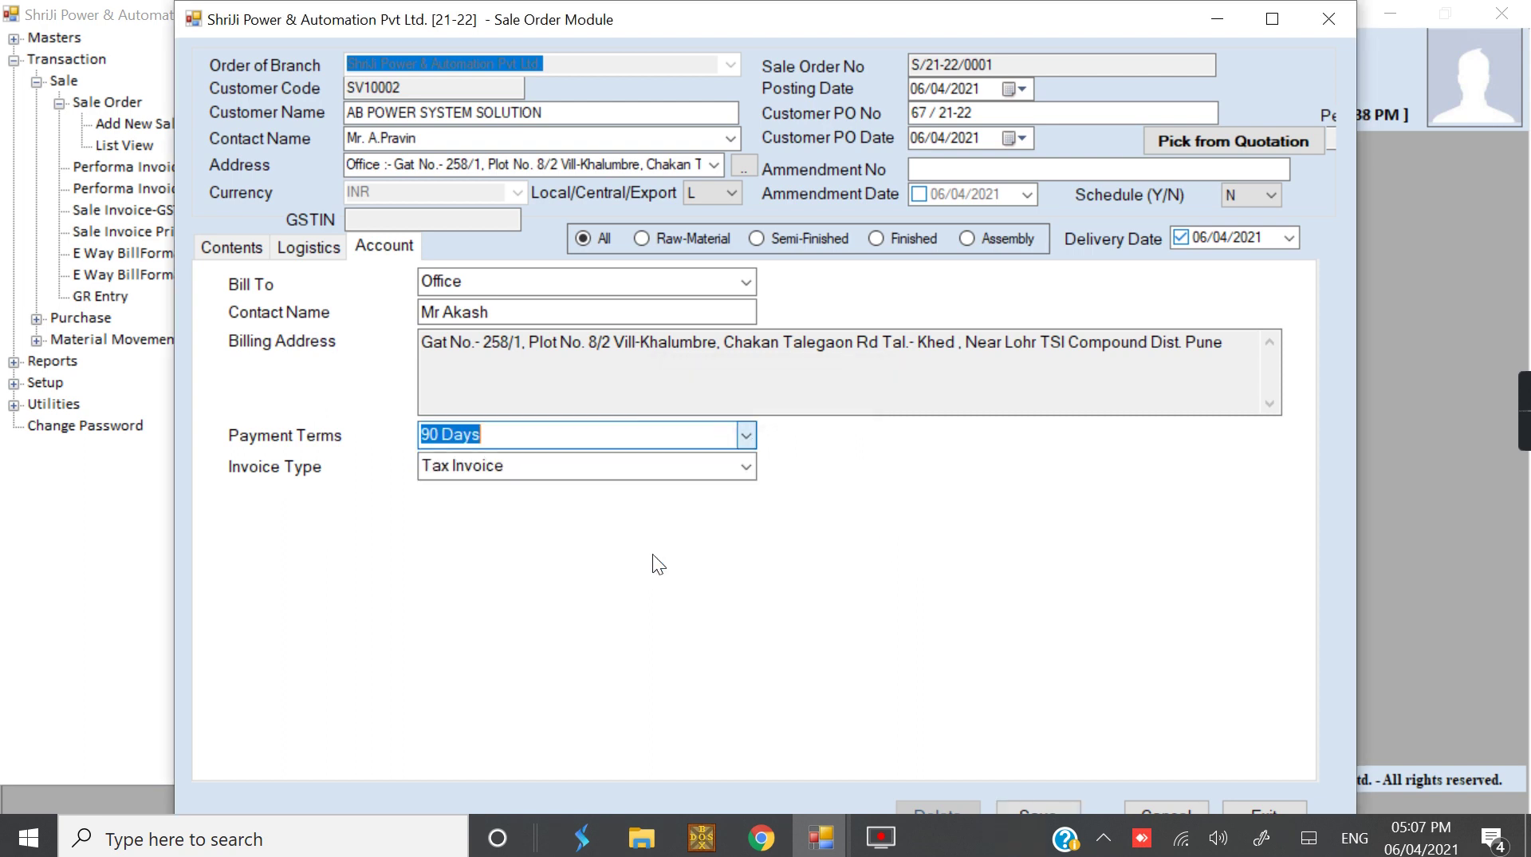
pyautogui.click(1038, 806)
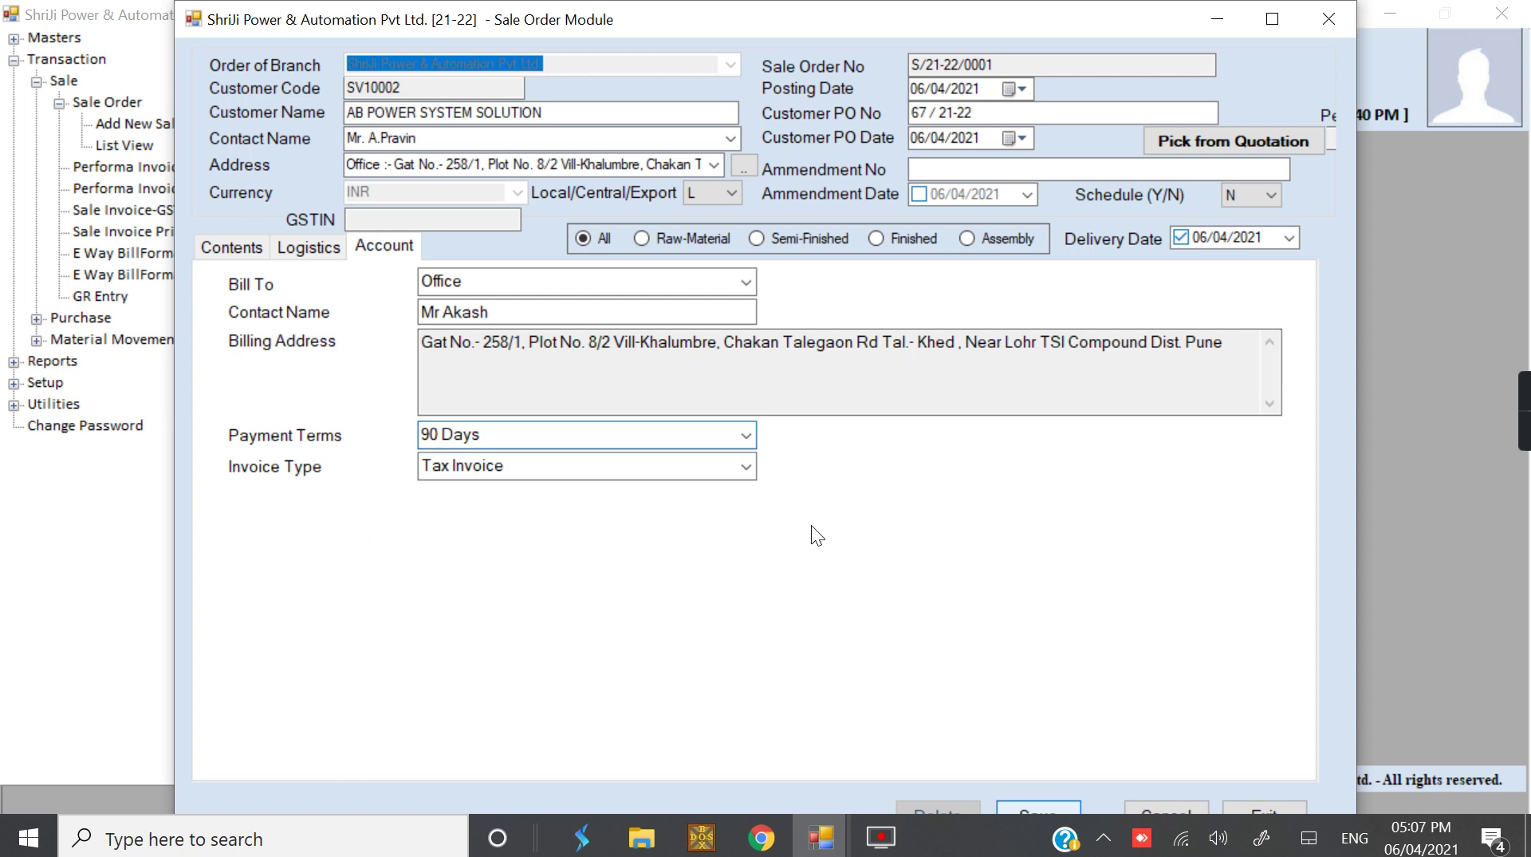
pyautogui.click(843, 487)
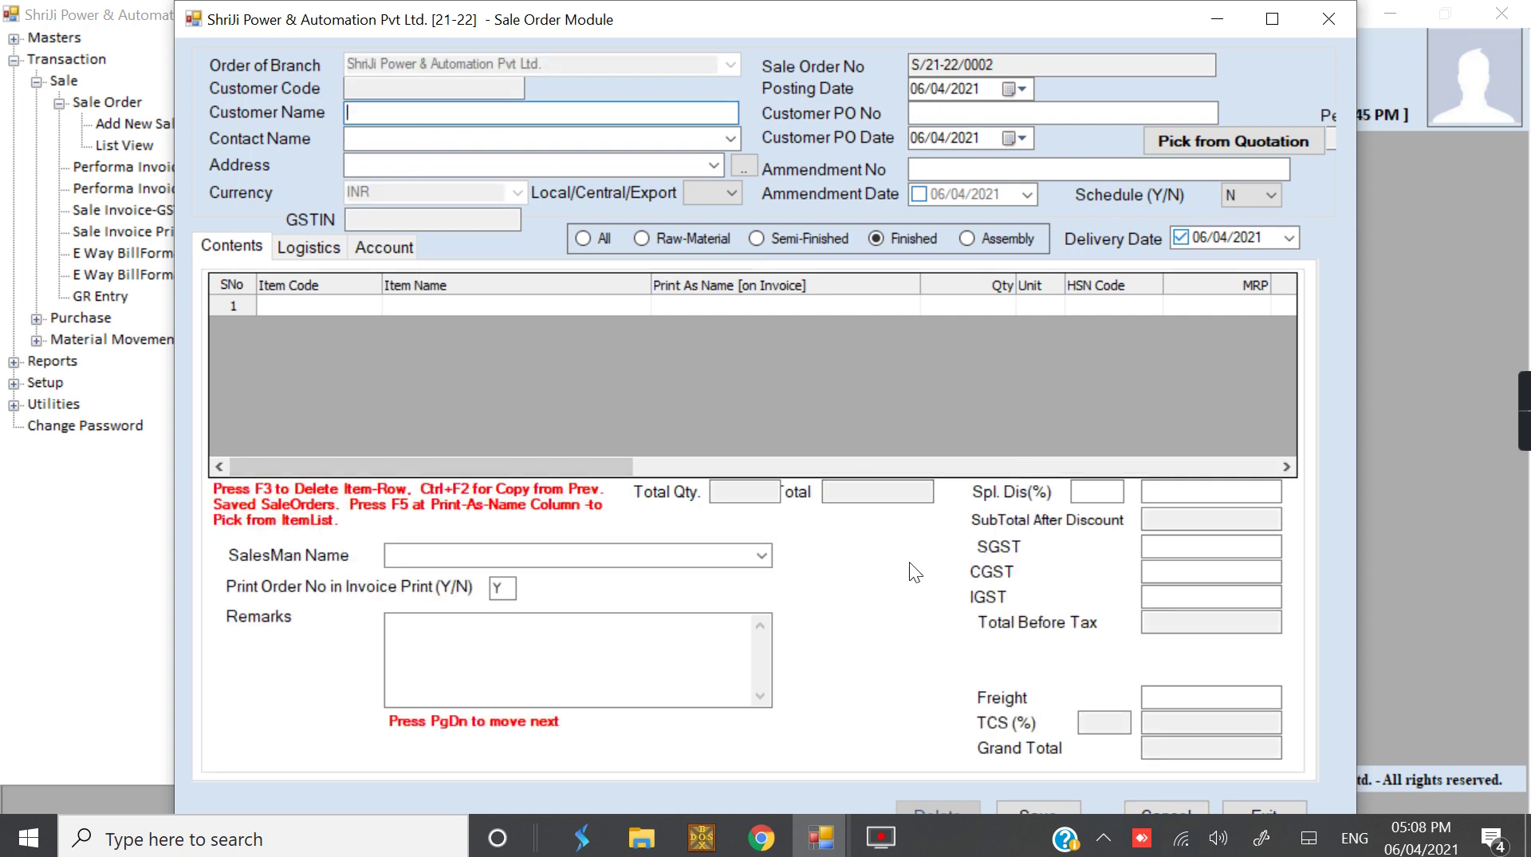
# Leave the blank order form, list the saved Post-GST sale orders and open the AB POWER SYSTEM SOLUTION order for editing
pyautogui.click(1322, 23)
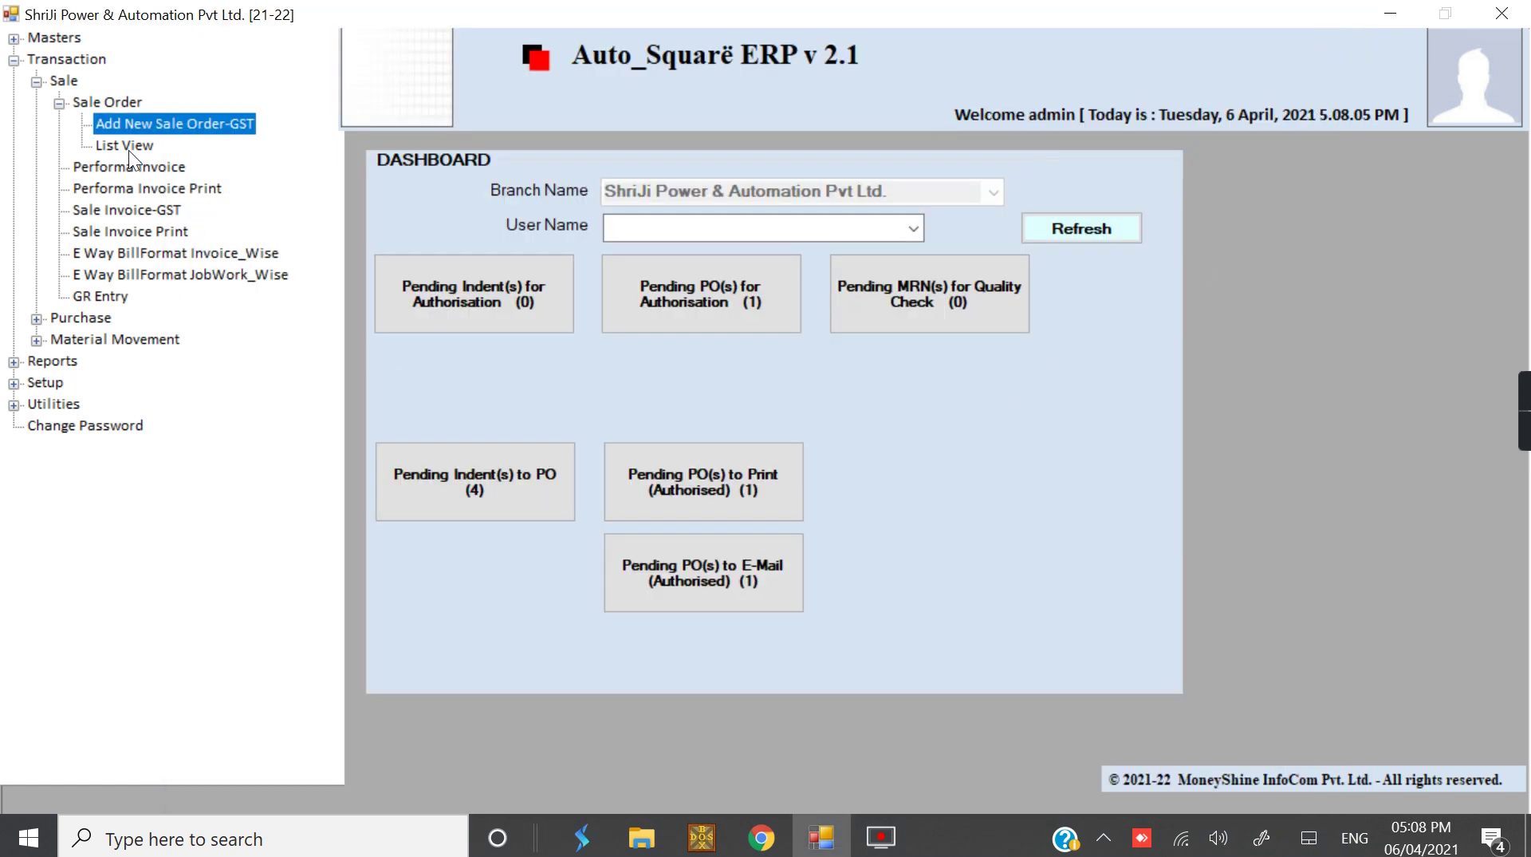
pyautogui.click(126, 146)
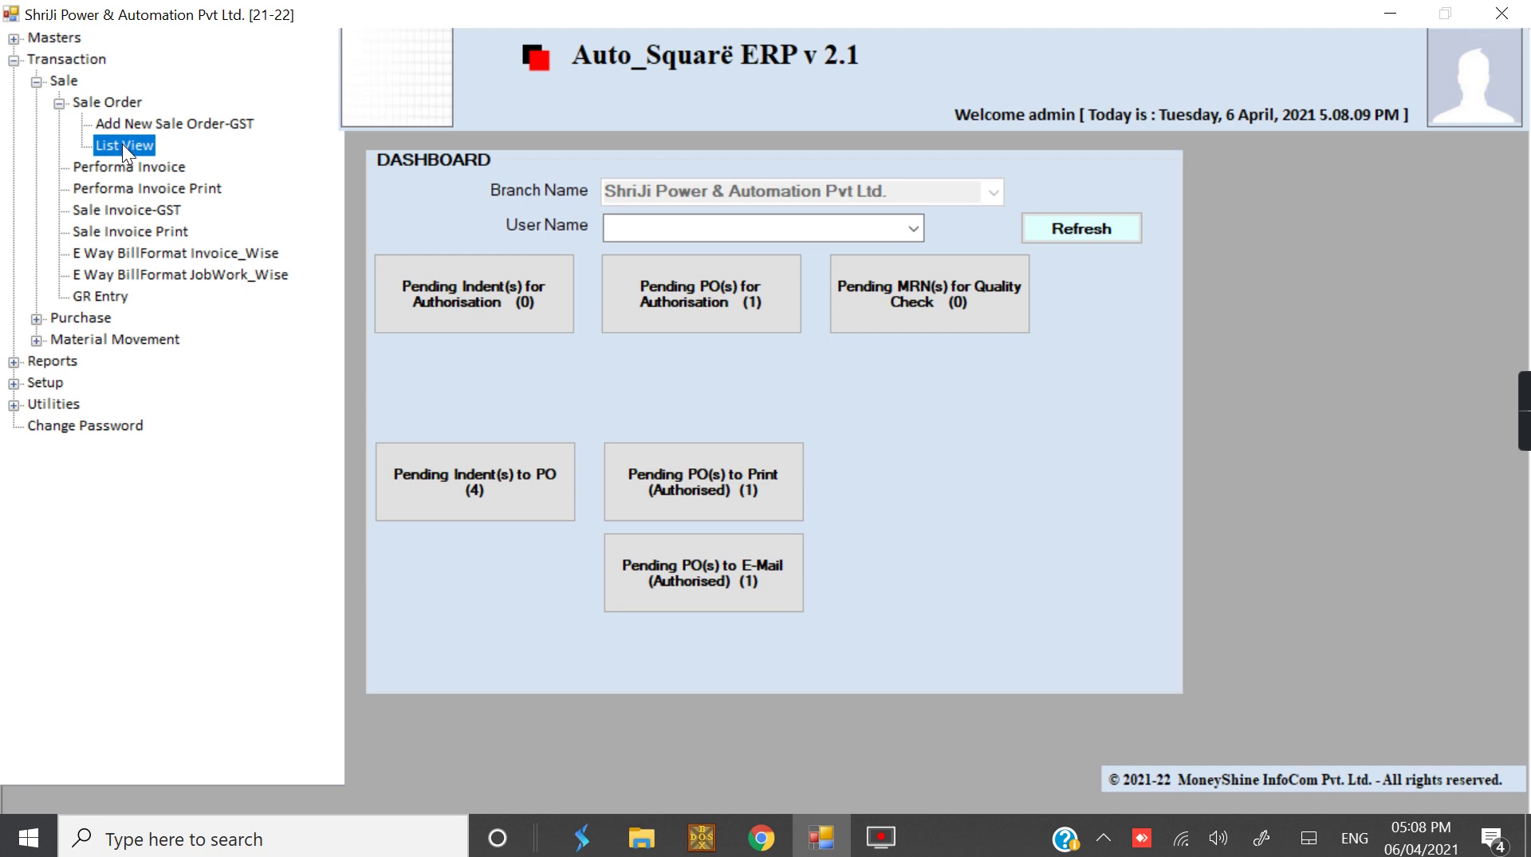
pyautogui.doubleClick(132, 145)
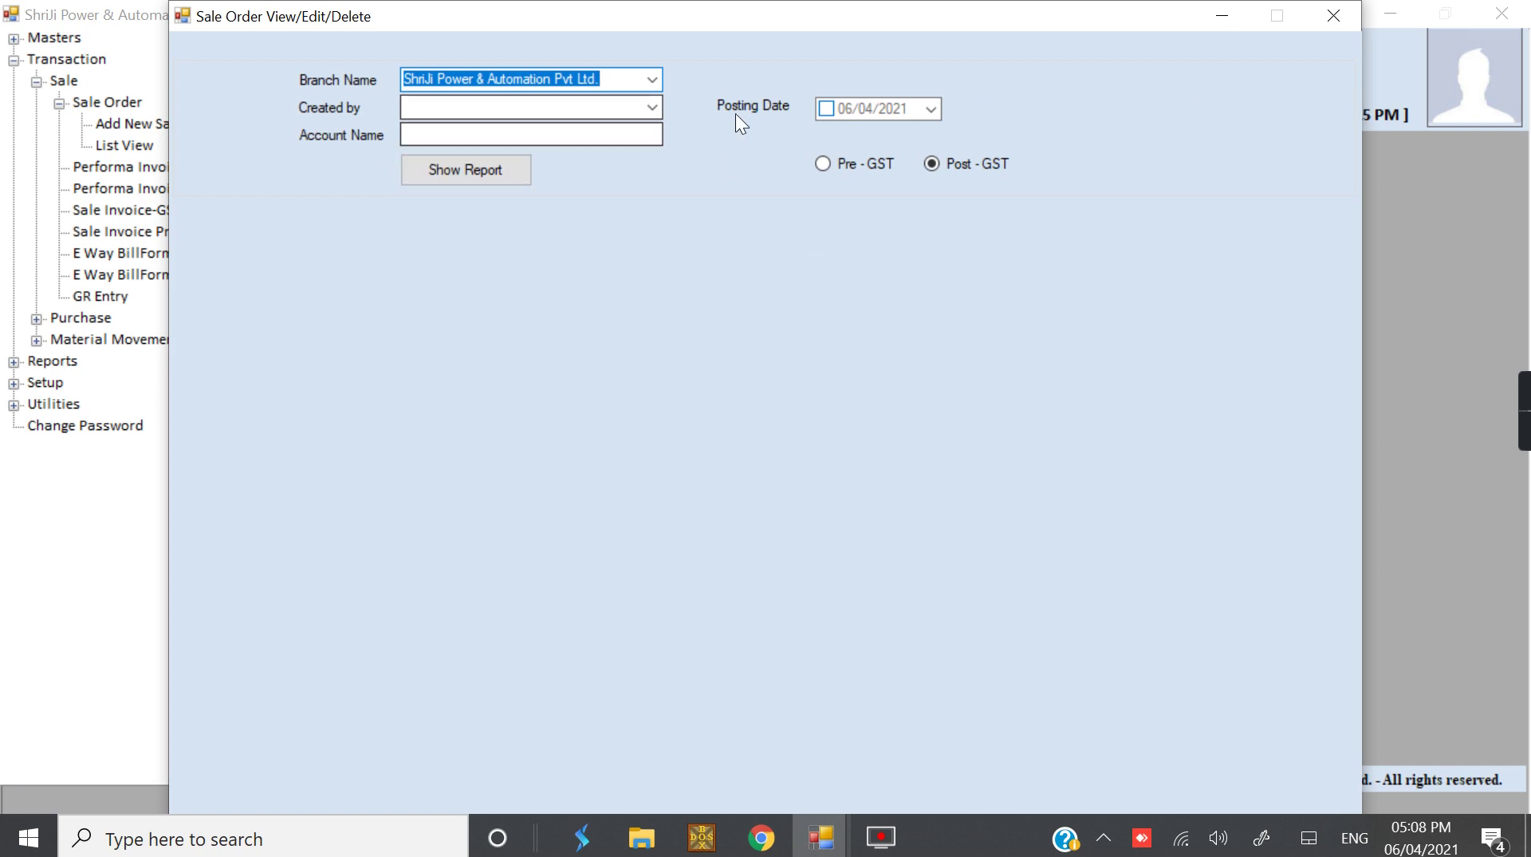
pyautogui.click(496, 177)
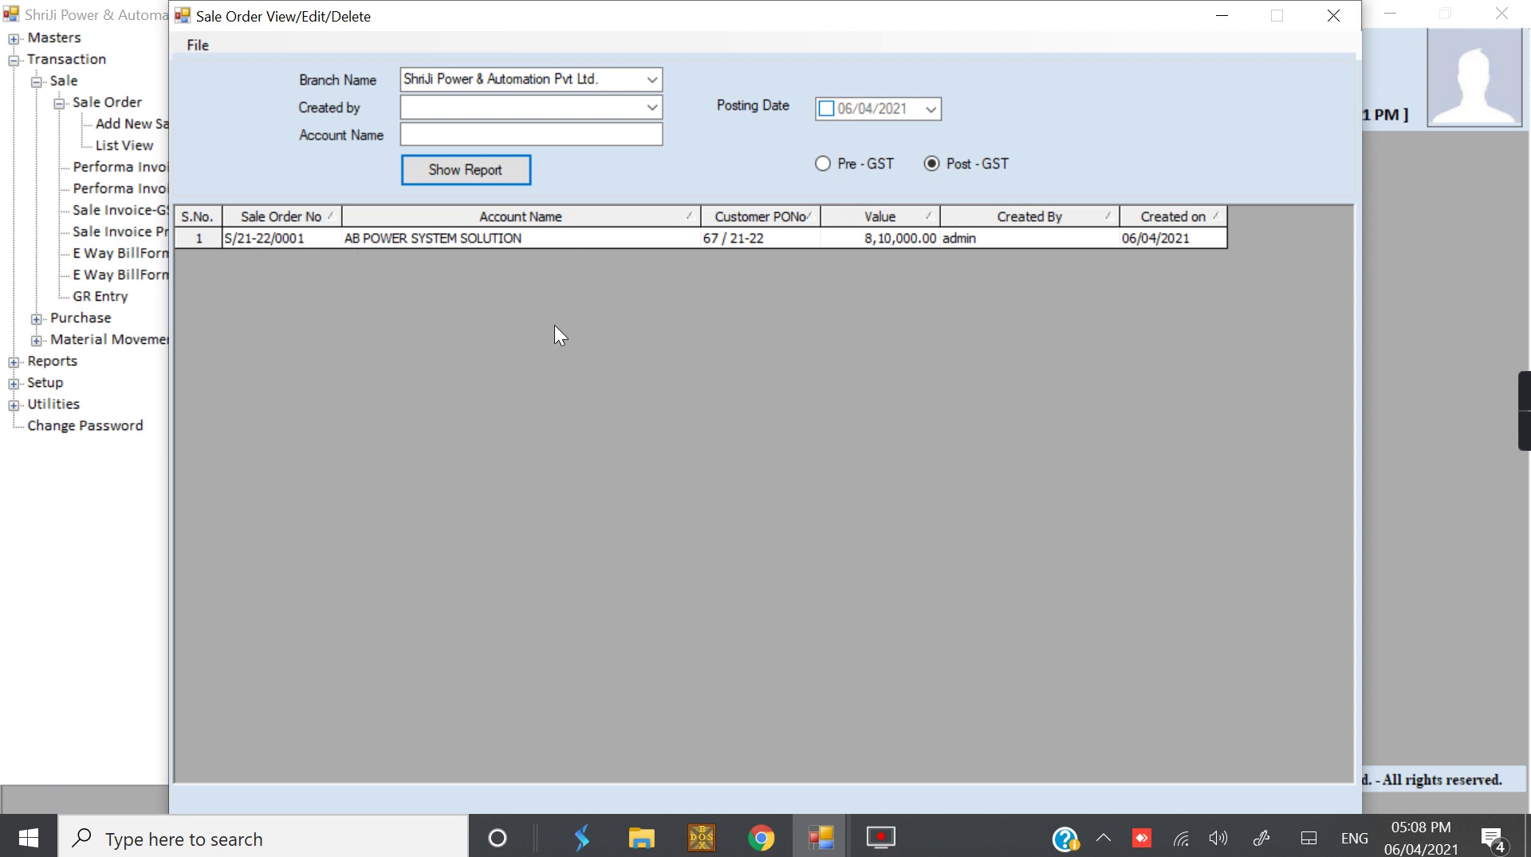
pyautogui.click(465, 240)
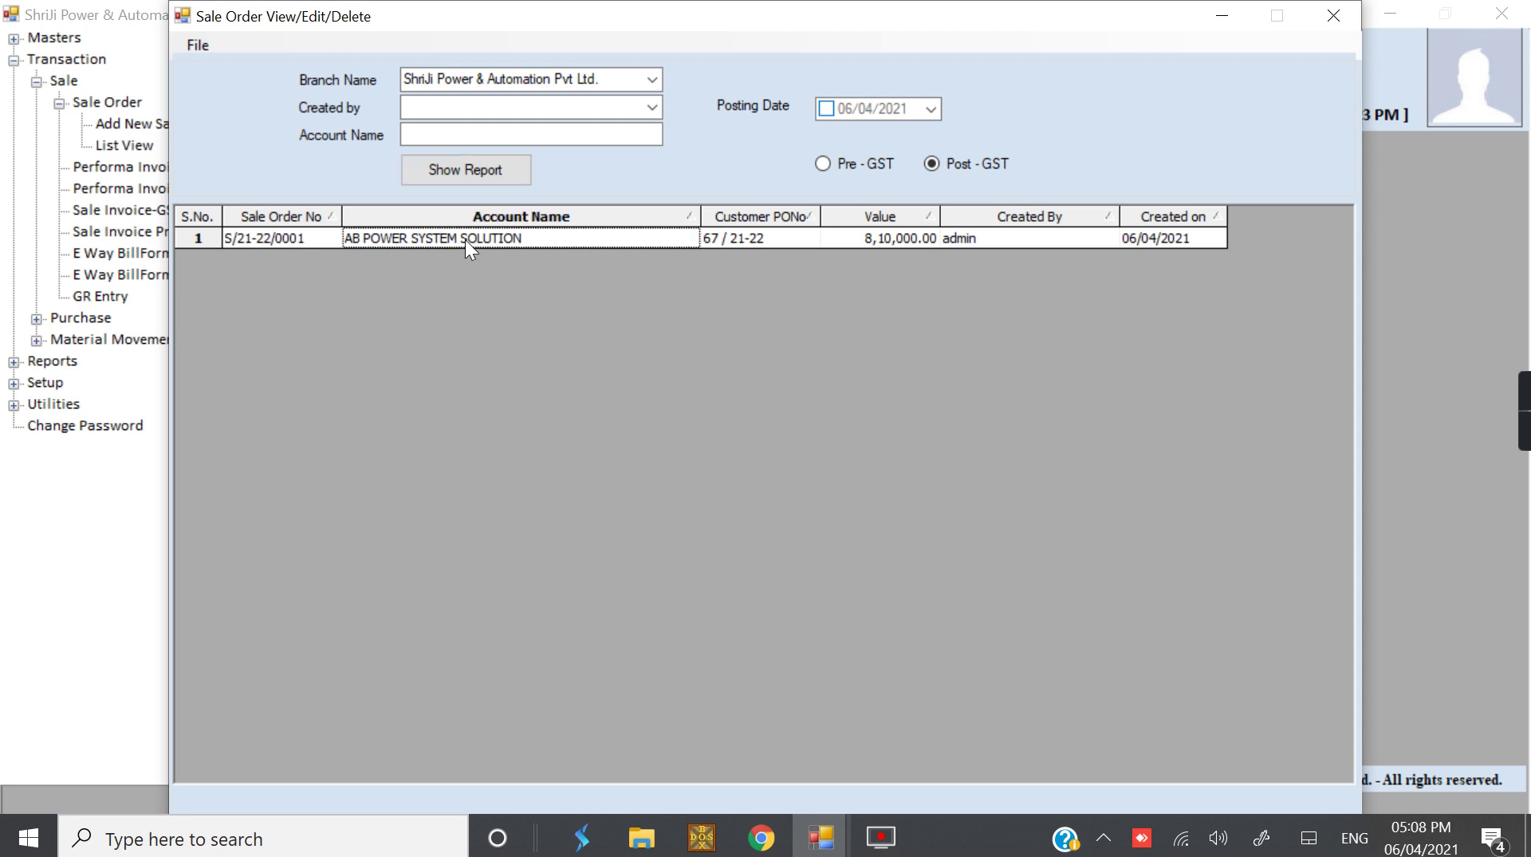
pyautogui.press('Return')
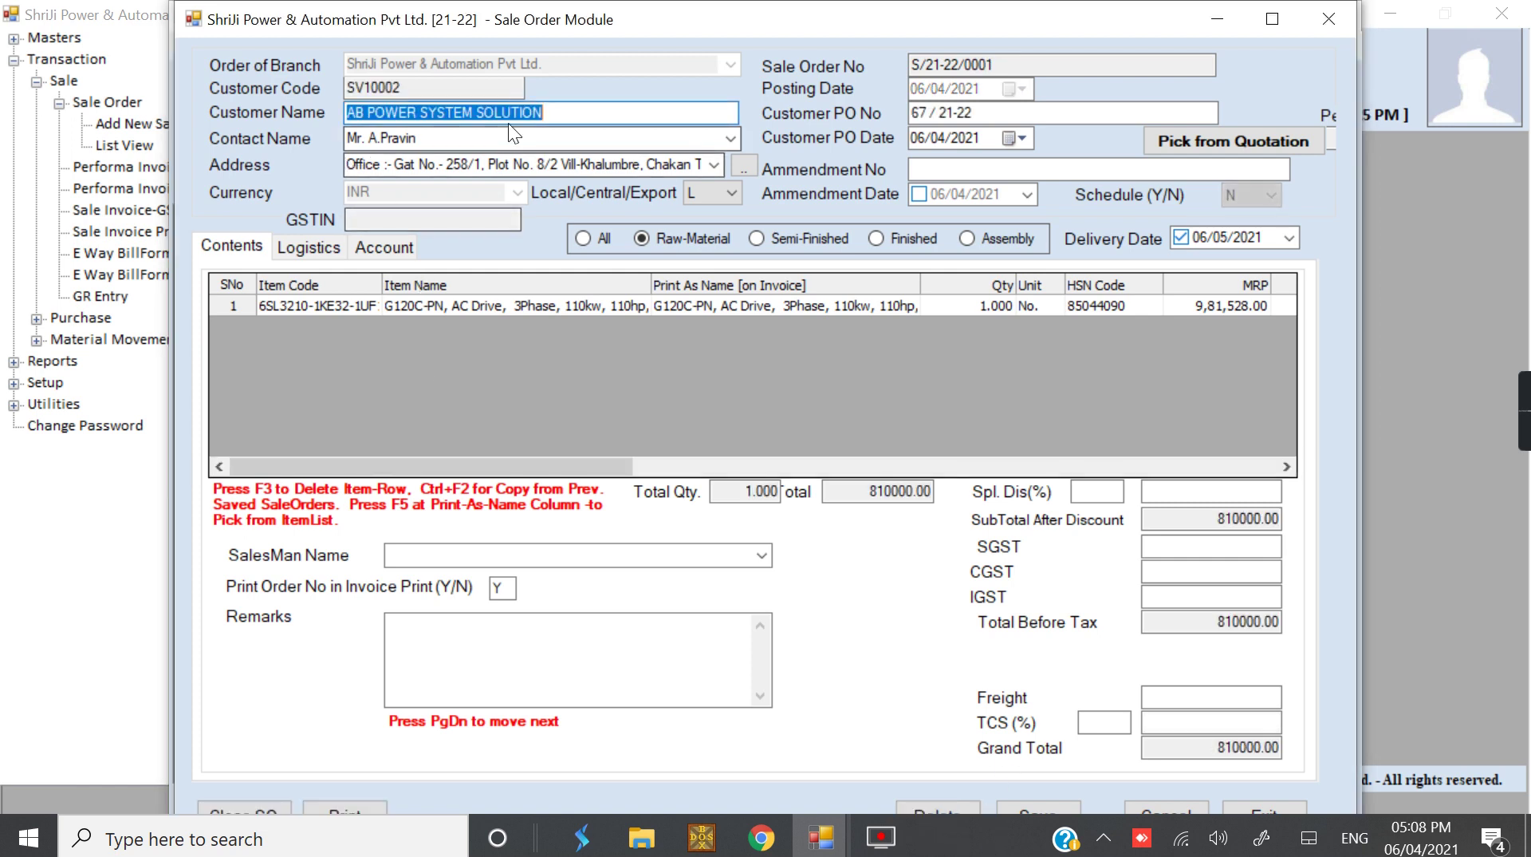
# Change the order's customer PO date to 05/04/2021, keeping the customer, contact, address and PO number
pyautogui.press('Return')
pyautogui.press('Return')
pyautogui.press('Return')
pyautogui.press('Return')
pyautogui.press('Return')
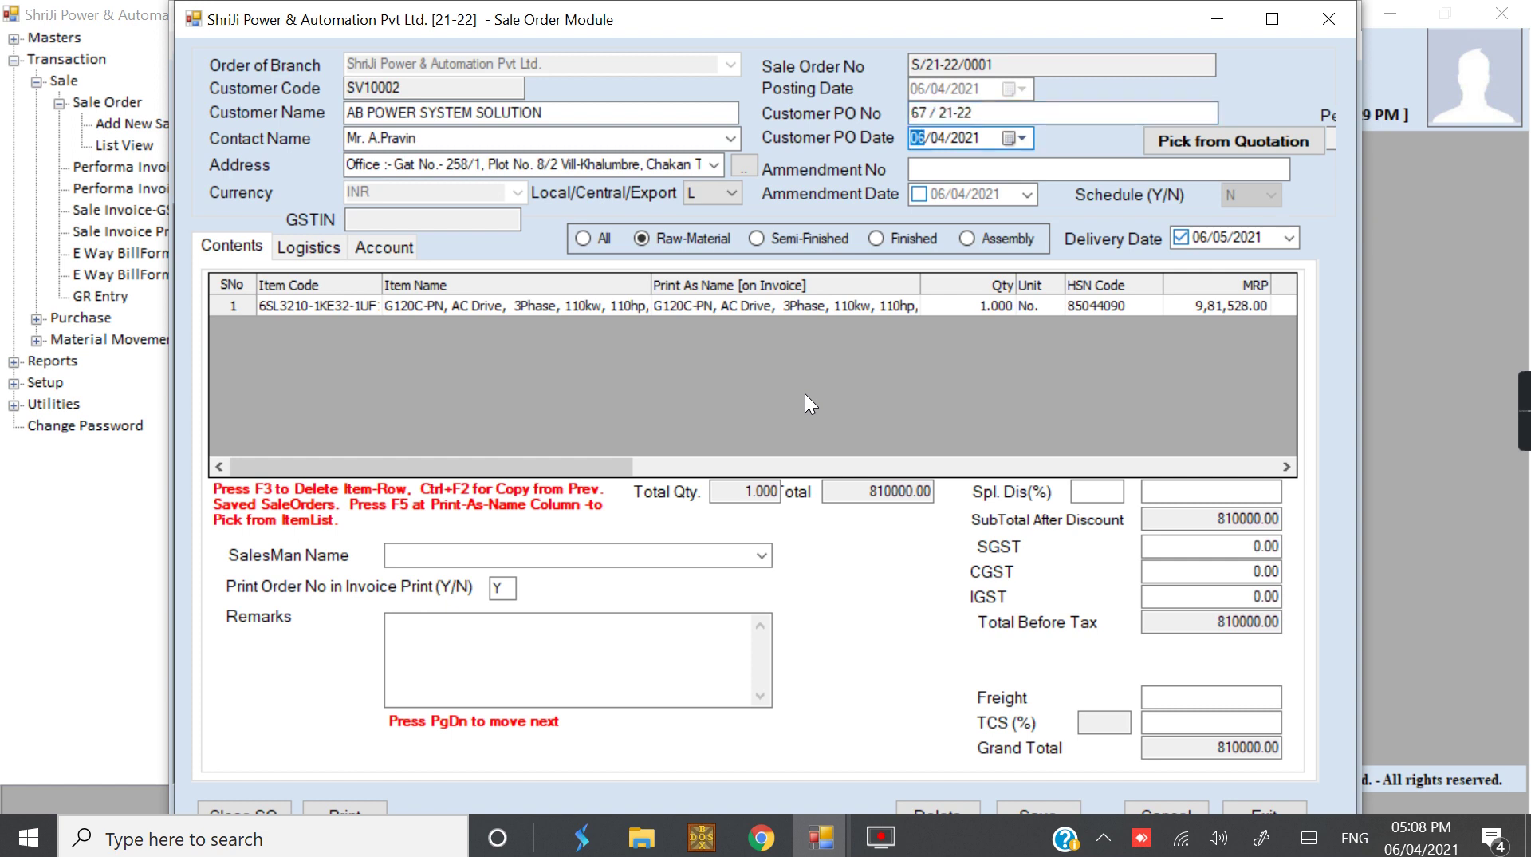
pyautogui.write('05')
pyautogui.press('Return')
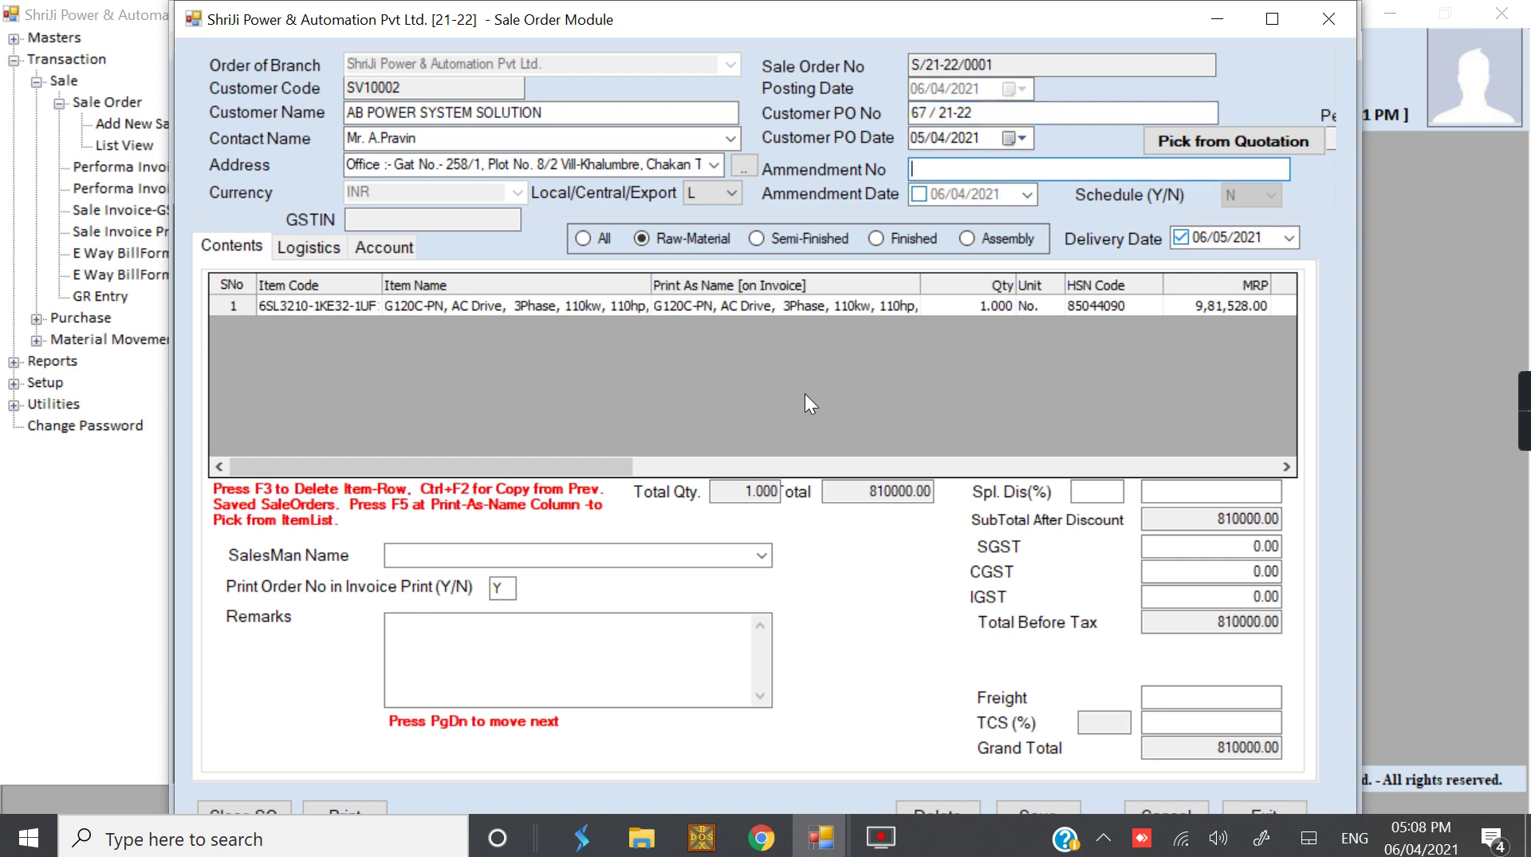
# Set the G120C-PN AC drive's quantity to 2, keeping its item name, print name, HSN code and MRP
pyautogui.press('Return')
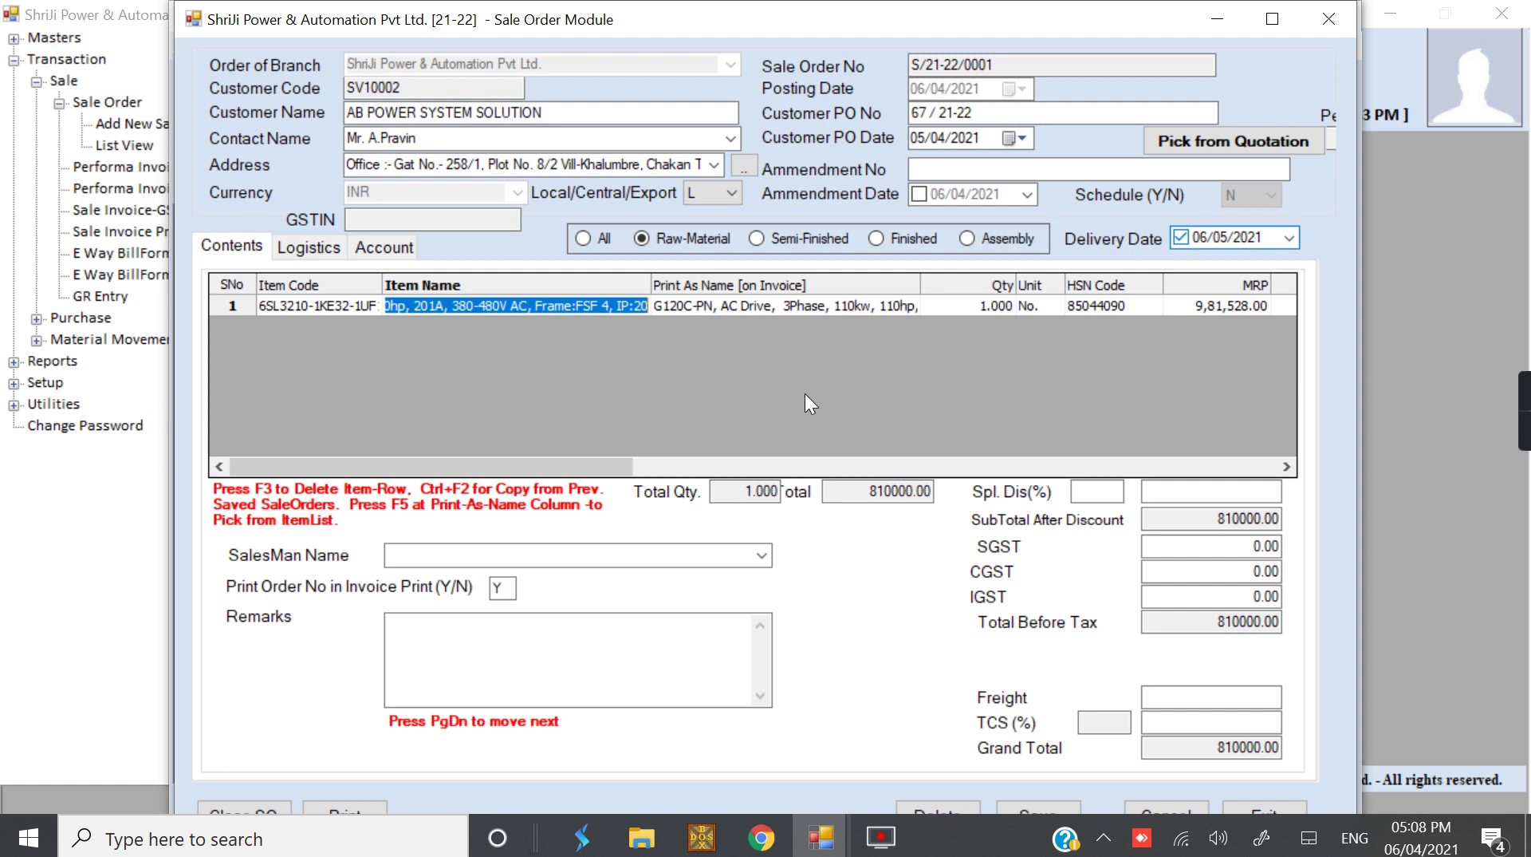
pyautogui.press('Return')
pyautogui.press('Return')
pyautogui.write('2')
pyautogui.press('Return')
pyautogui.press('Return')
pyautogui.press('Return')
pyautogui.press('Return')
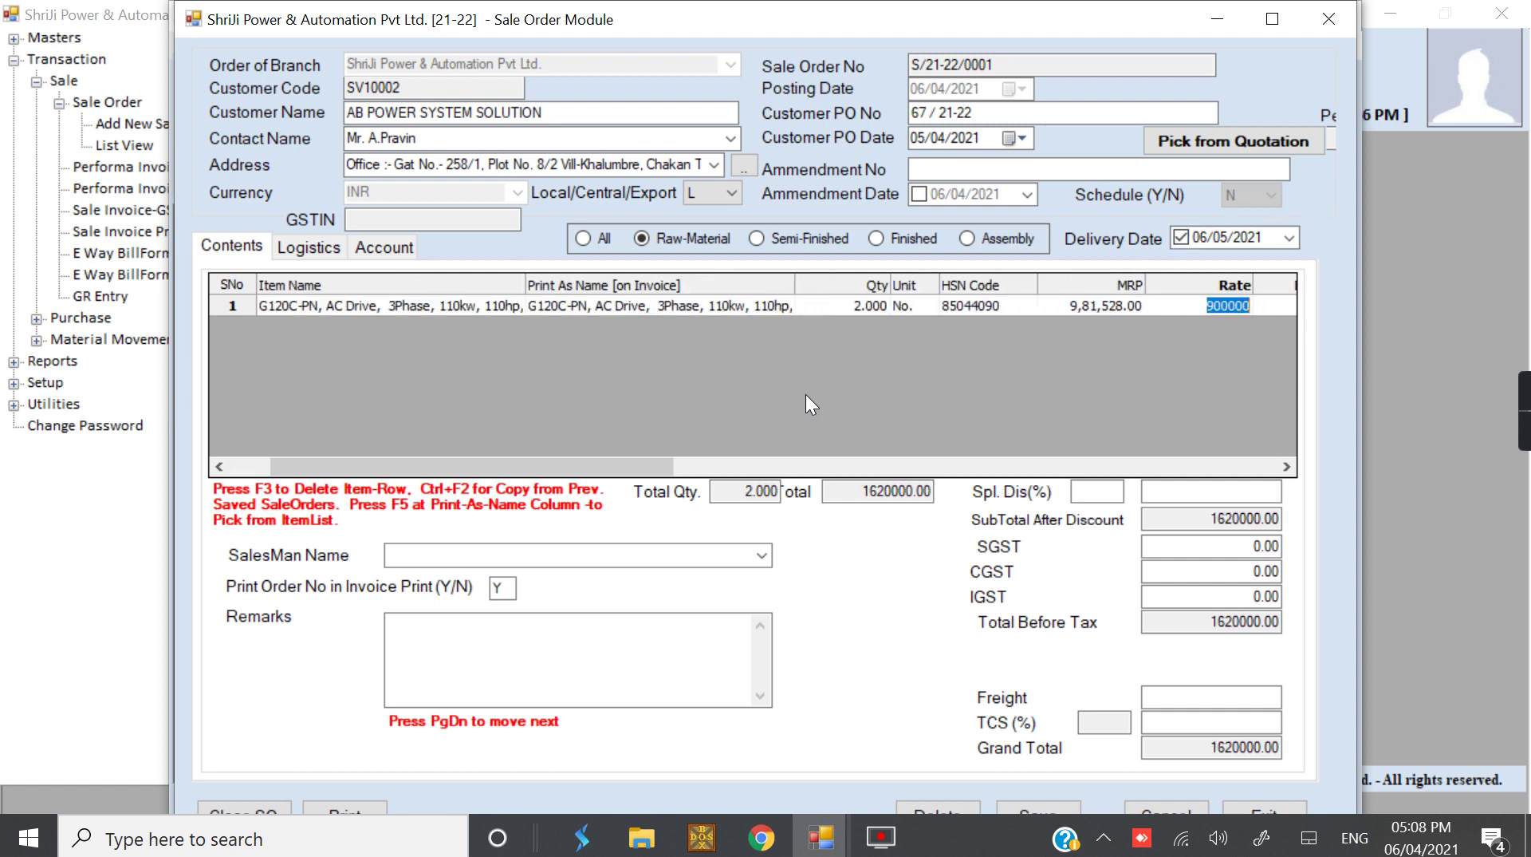
# Accept the drive's existing rate, 10% discount and 06/05/2021 delivery date, leaving the customer part number, salesman and remarks blank
pyautogui.press('Return')
pyautogui.press('Return')
pyautogui.press('Return')
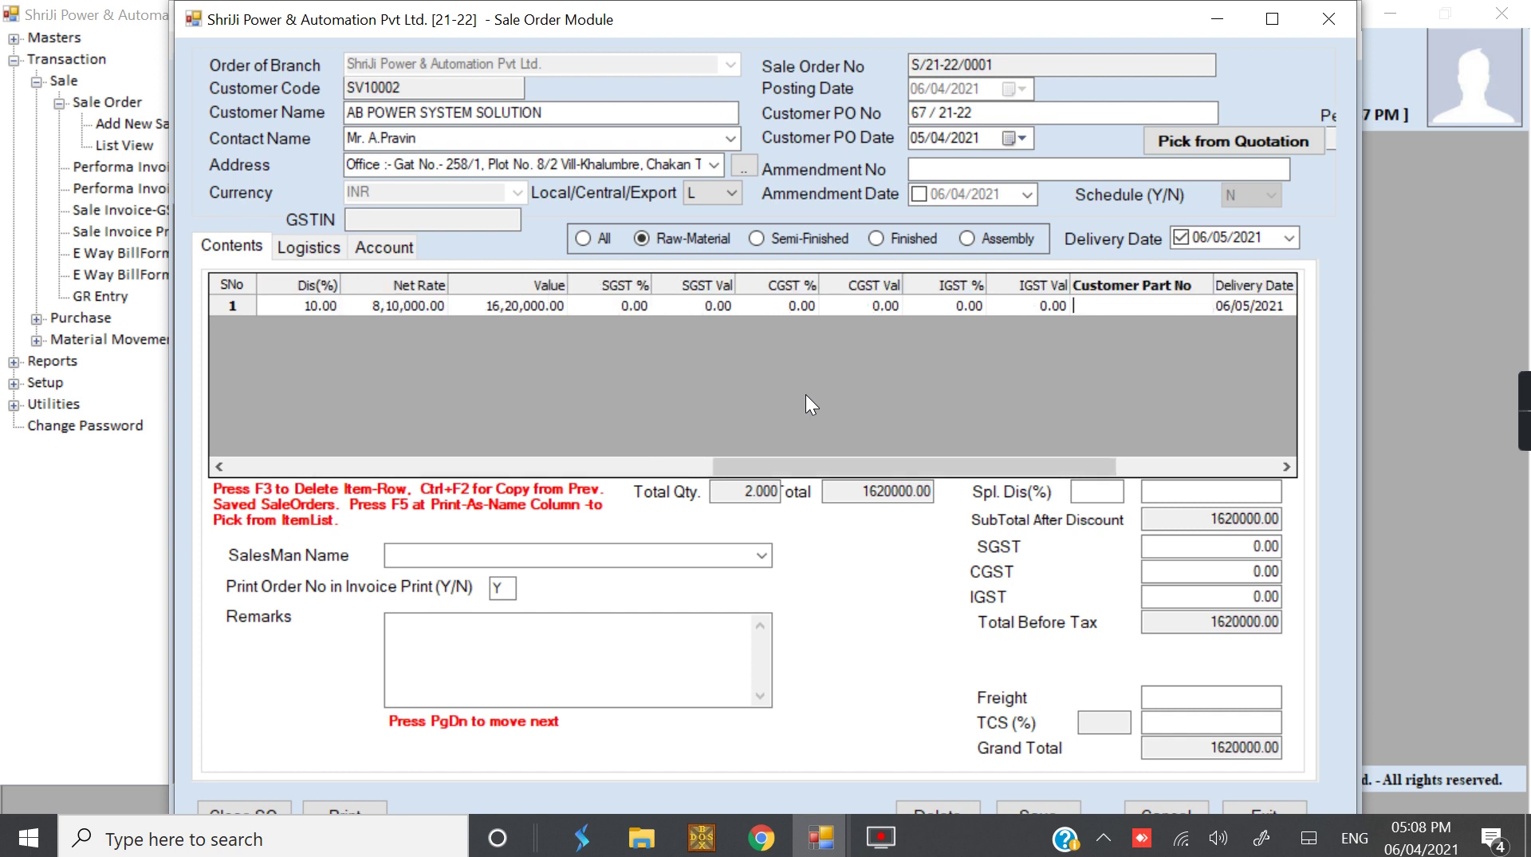
pyautogui.press('Return')
pyautogui.press('Return')
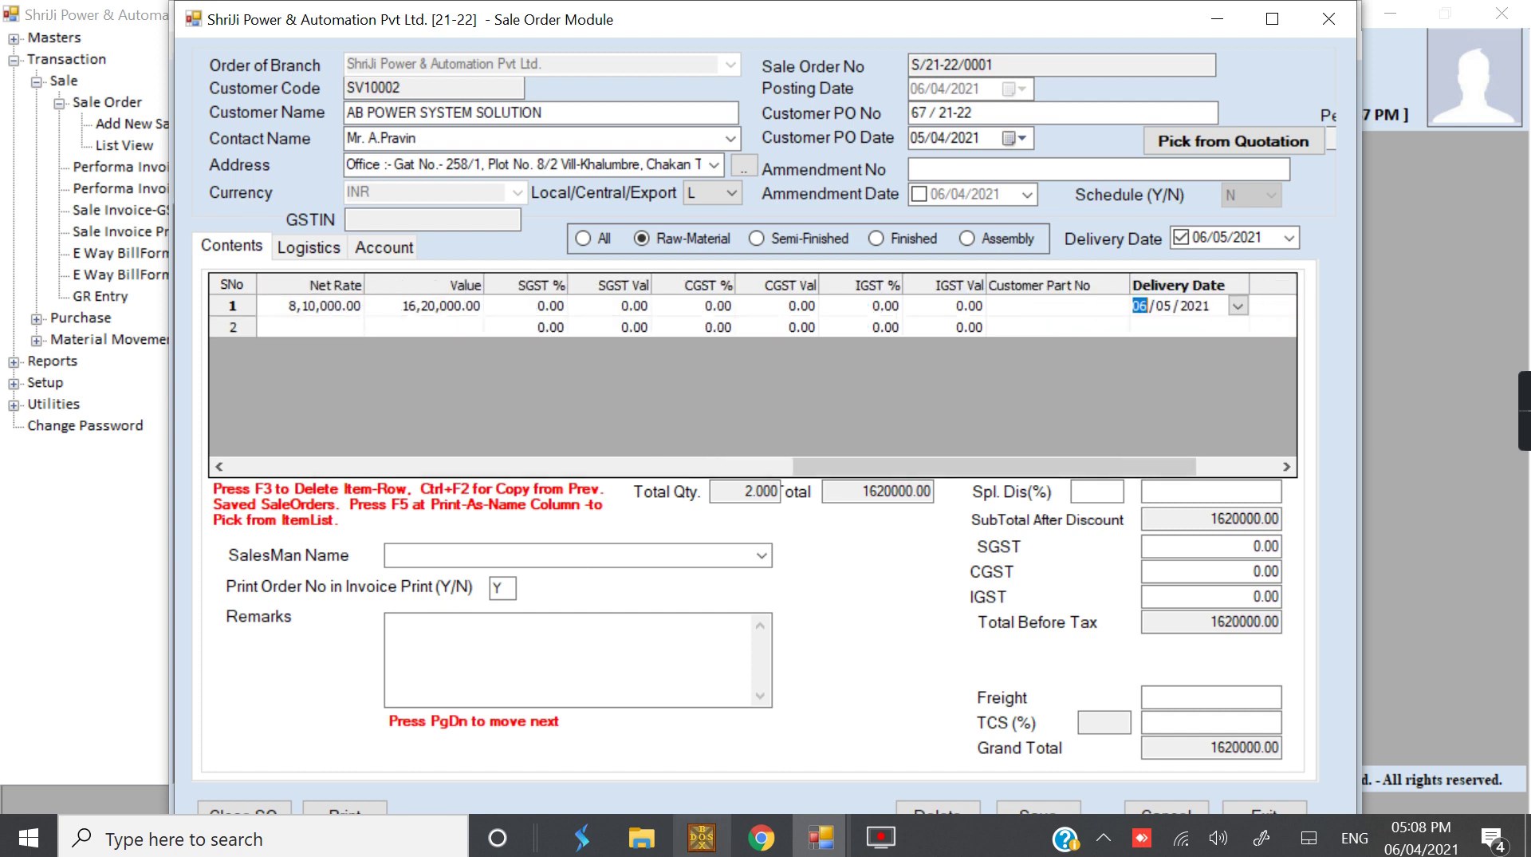
pyautogui.press('Return')
pyautogui.press('Return')
pyautogui.click(757, 558)
pyautogui.click(757, 561)
pyautogui.click(613, 640)
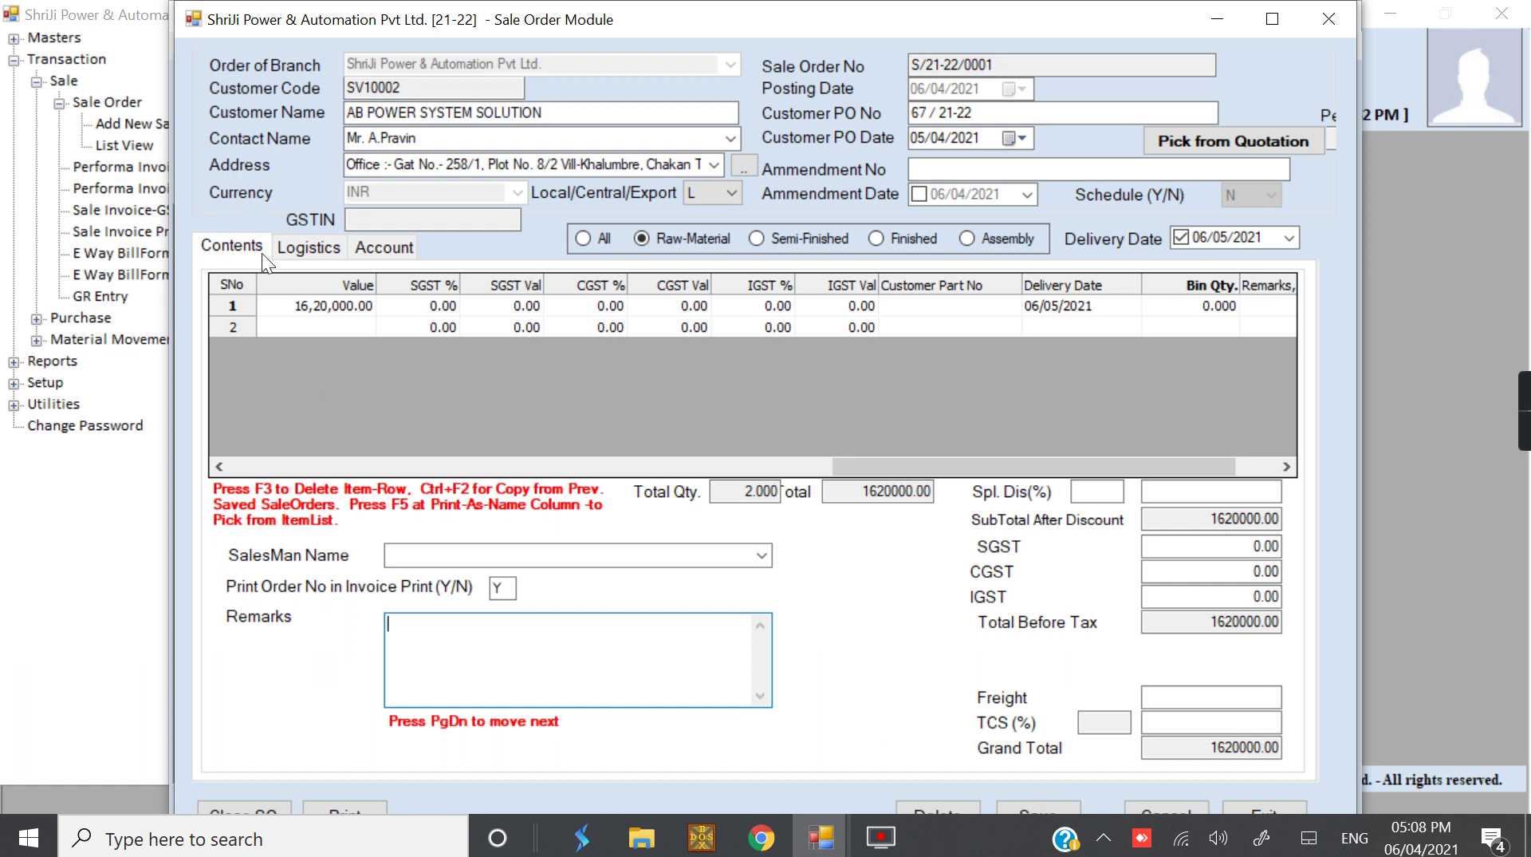
# Review the order's logistics and account details without changing them, and save the updated sale order
pyautogui.click(302, 250)
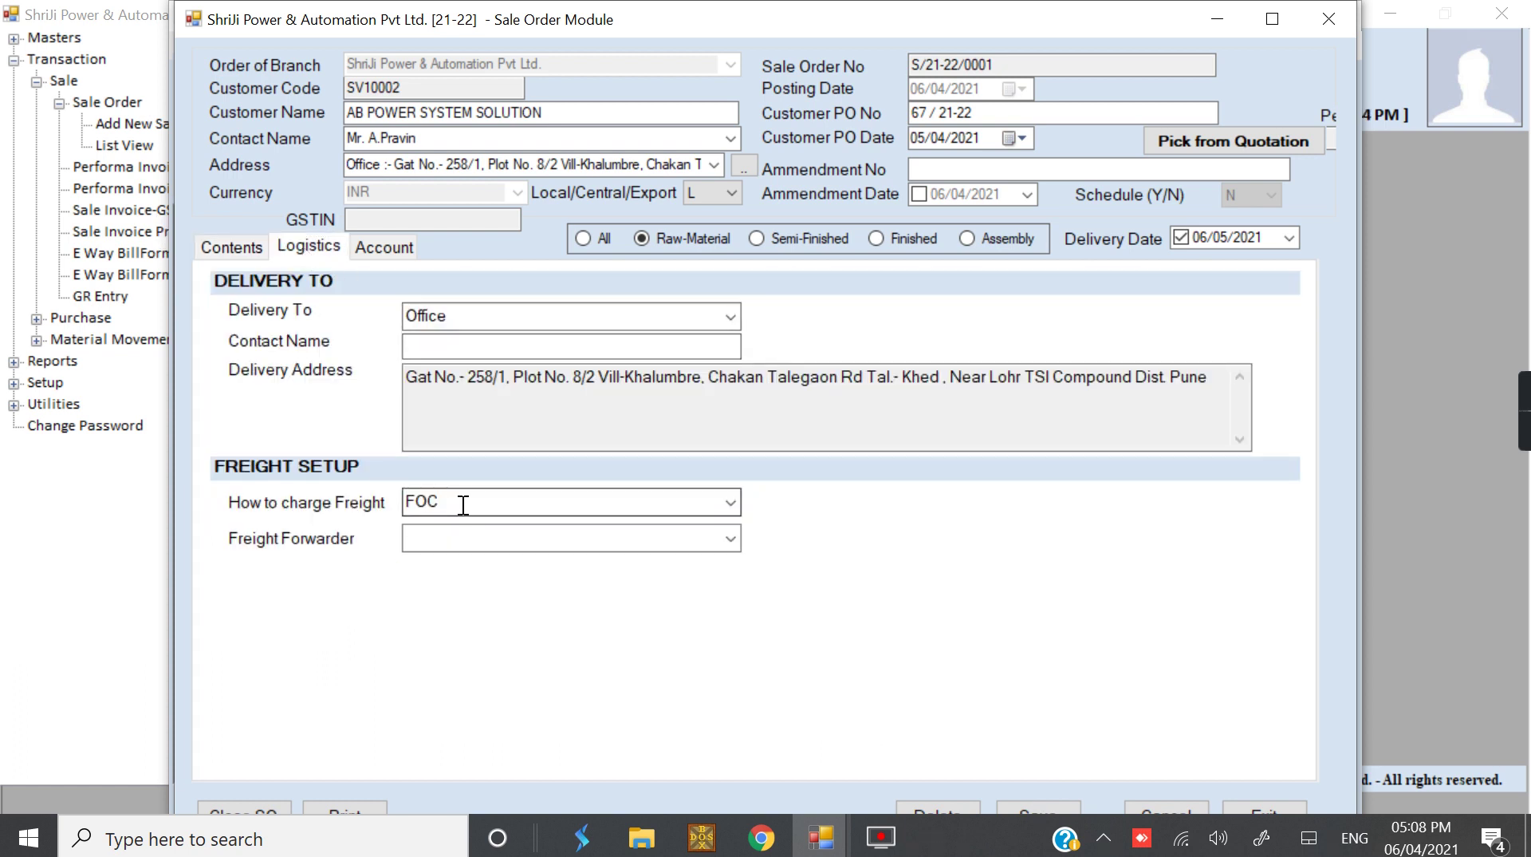
pyautogui.click(386, 248)
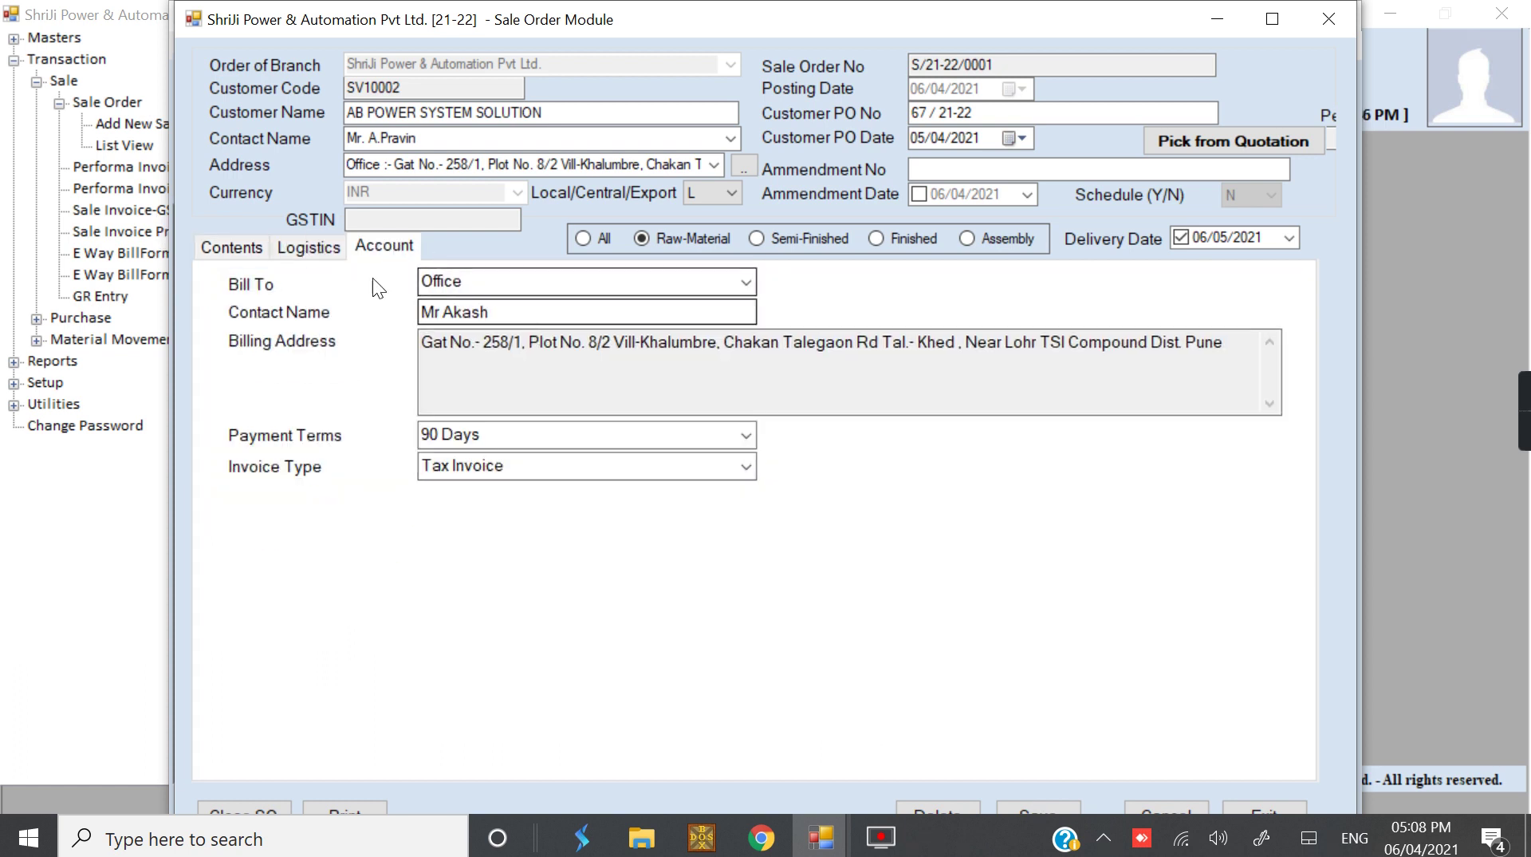
pyautogui.click(309, 251)
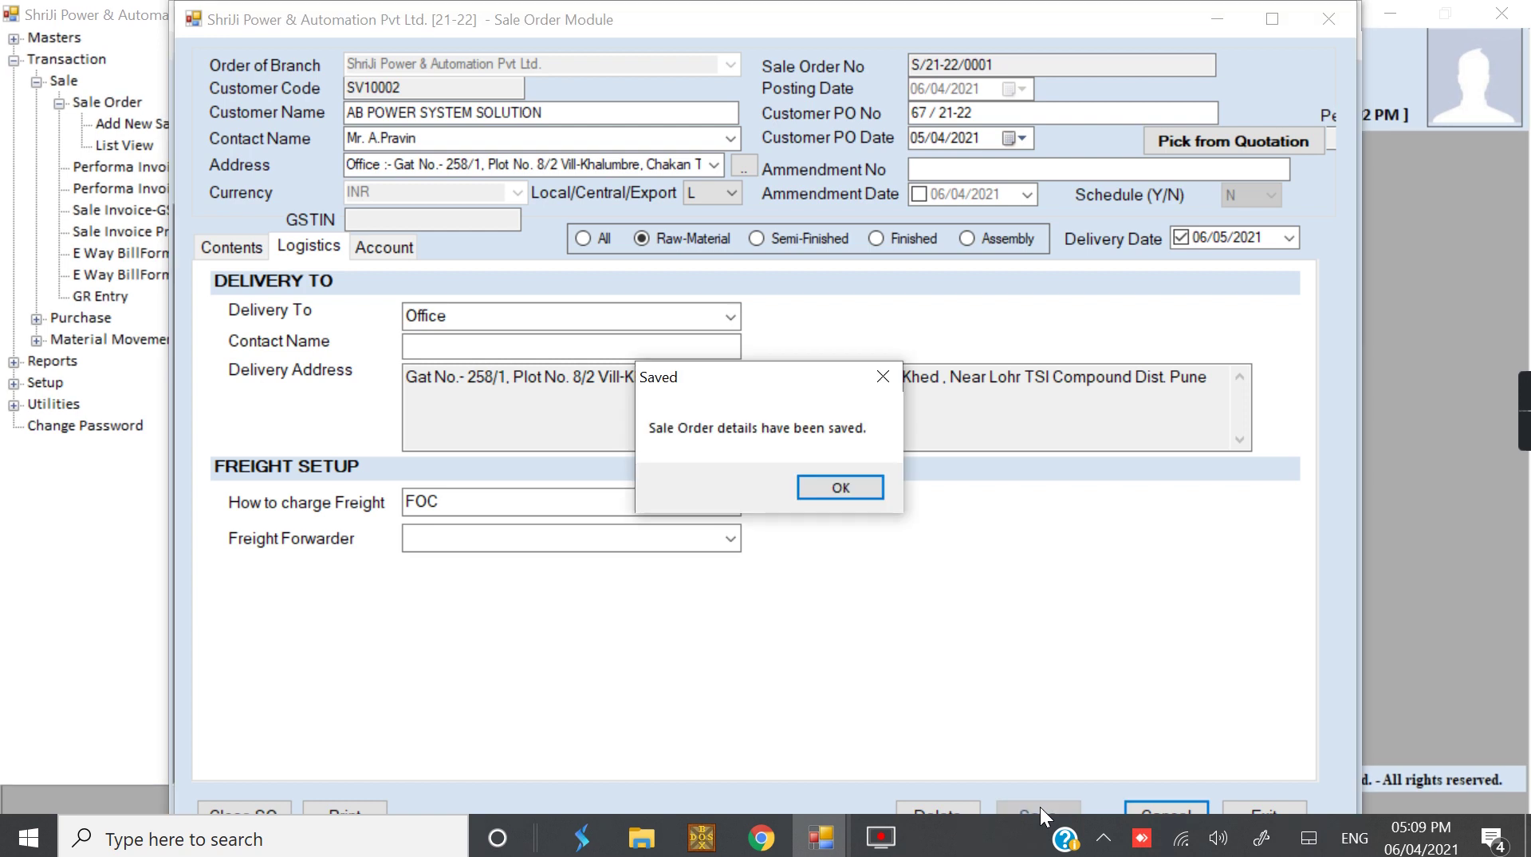
pyautogui.click(812, 487)
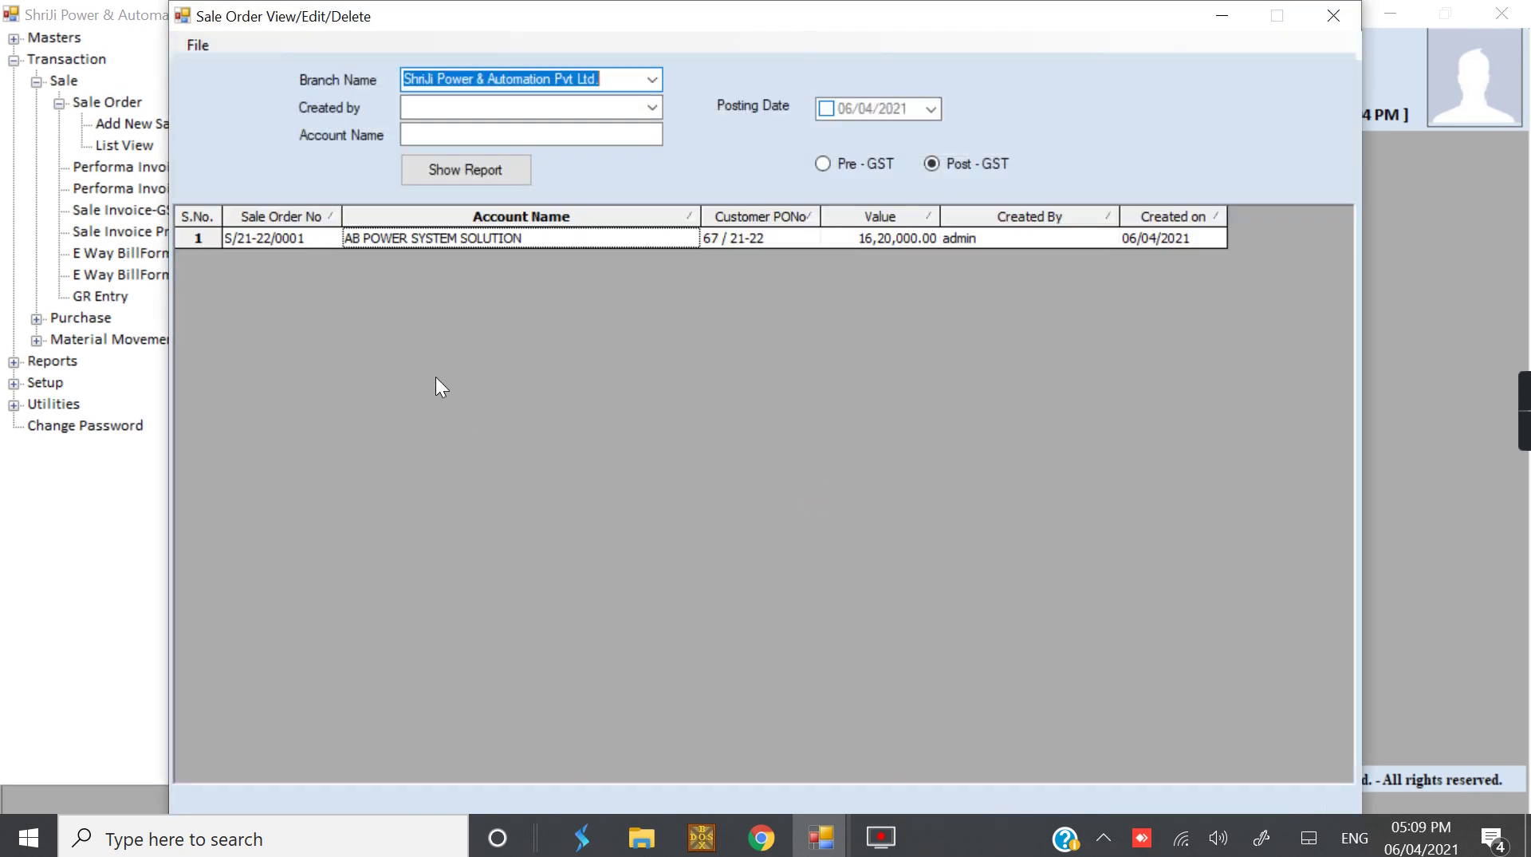
# Close the refreshed order list, list the saved Post-GST sale orders again and open the AB POWER SYSTEM SOLUTION order
pyautogui.click(1329, 18)
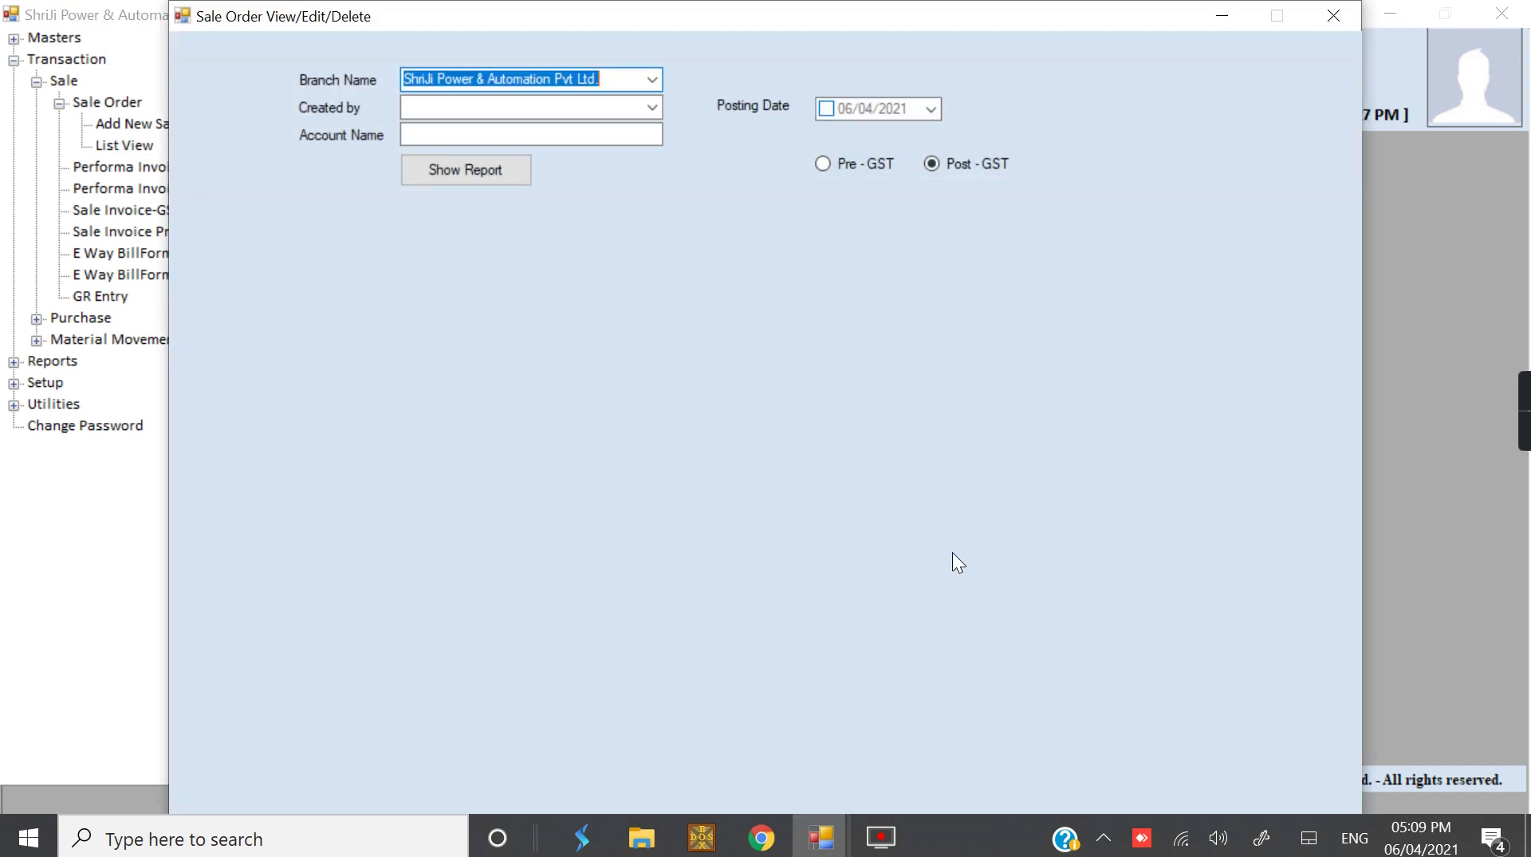
pyautogui.click(516, 170)
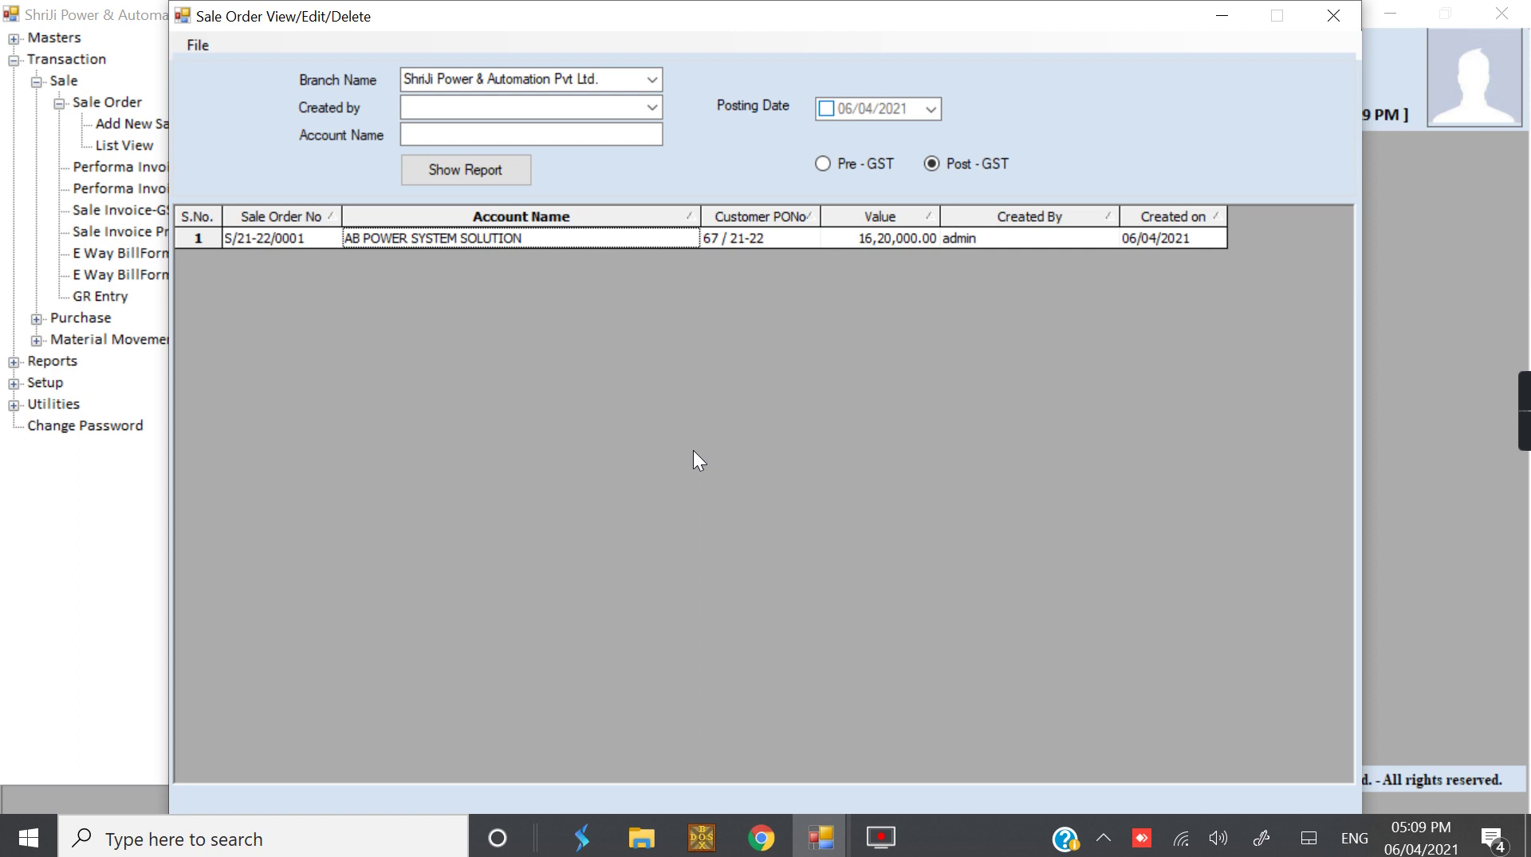
pyautogui.press('Return')
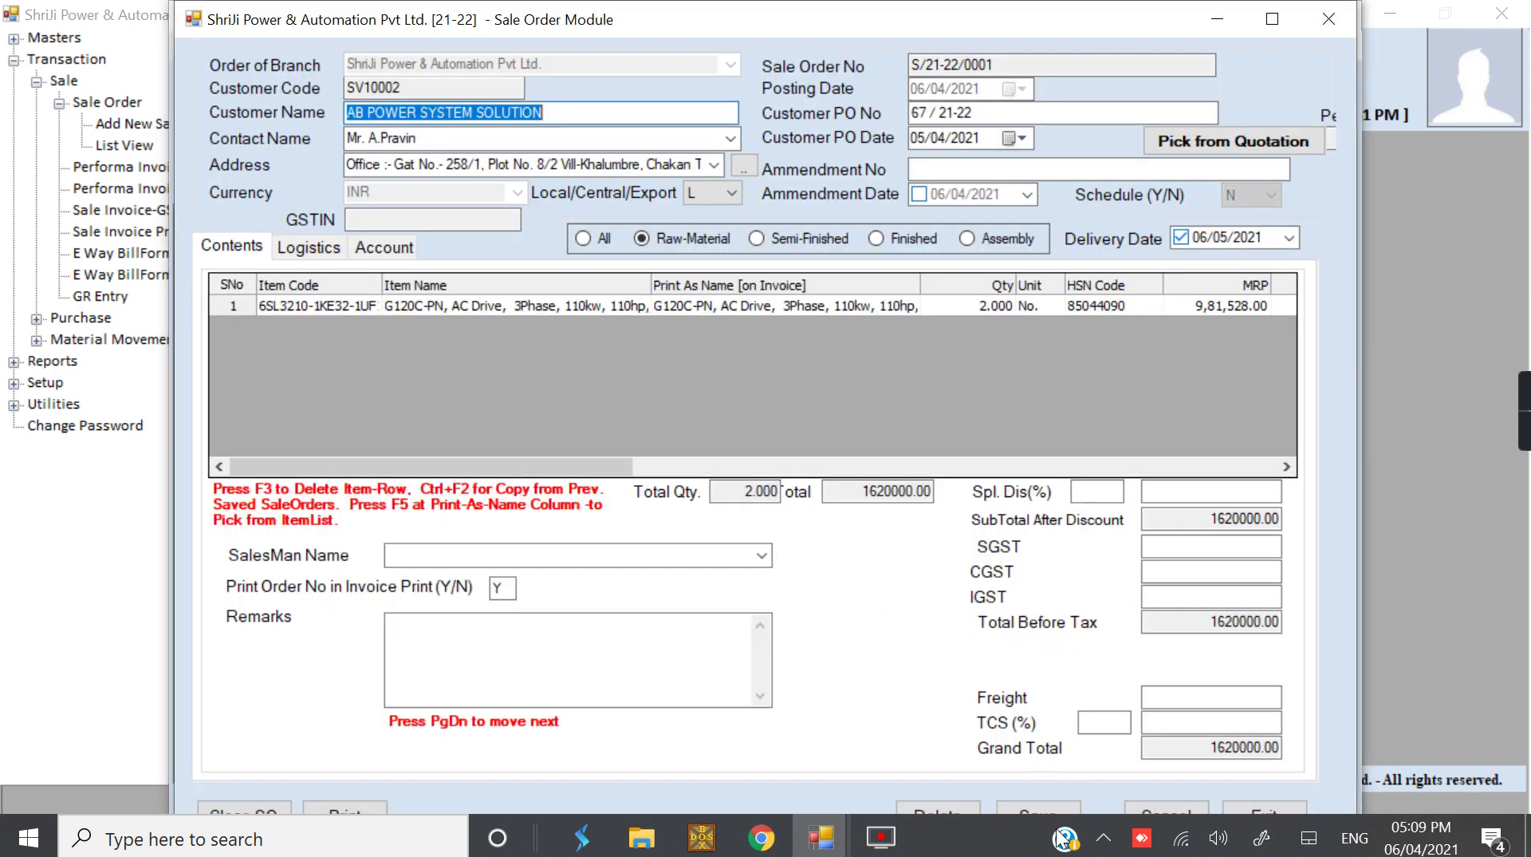
# Dock the Windows taskbar at the screen's right edge to uncover the form's commands, and delete the opened sale order, confirming the deletion
pyautogui.click(997, 847)
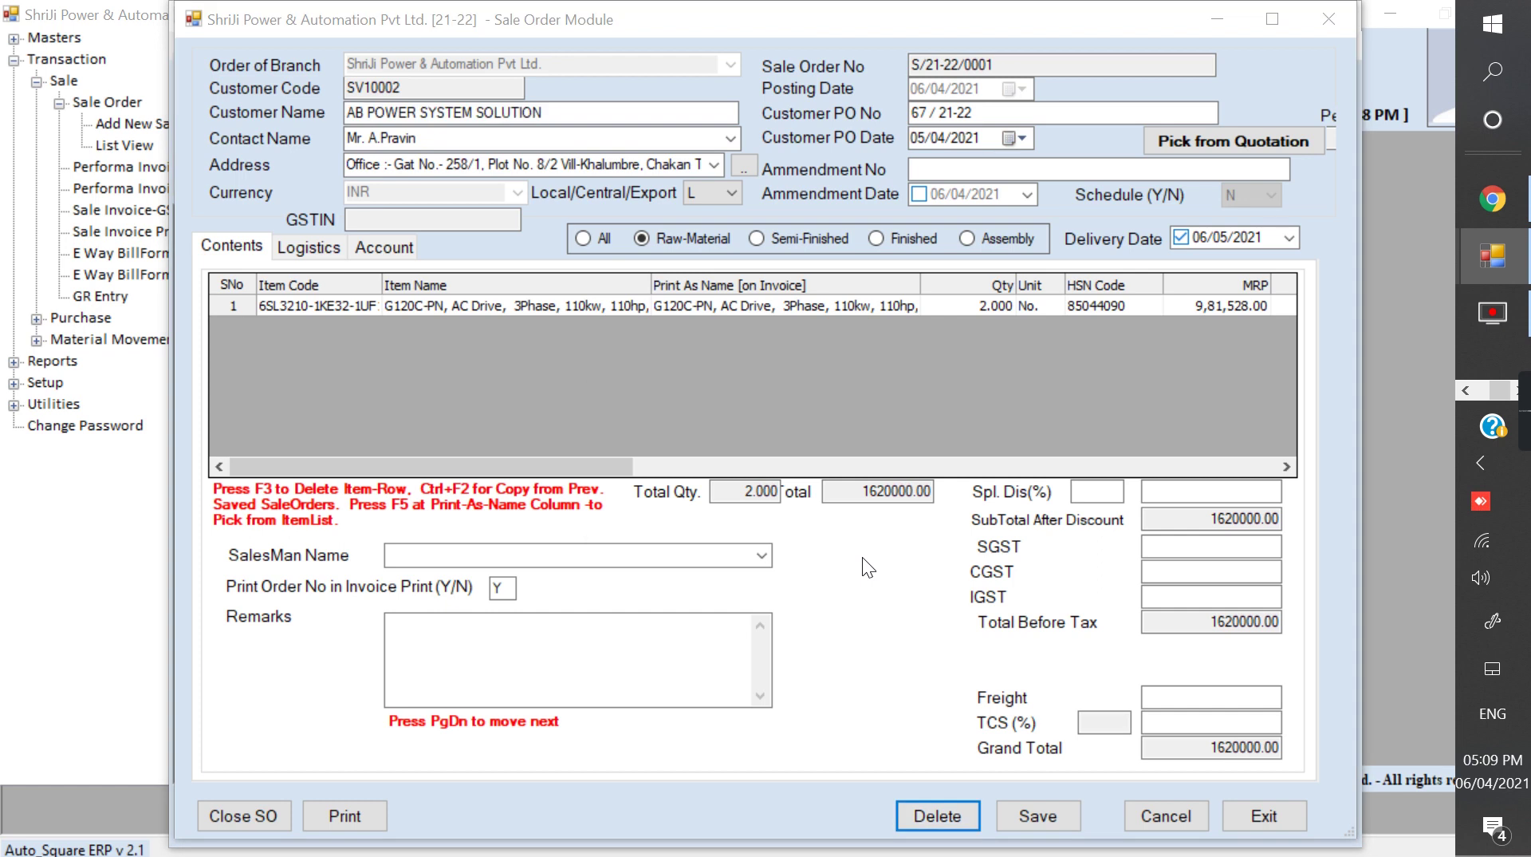
pyautogui.click(714, 513)
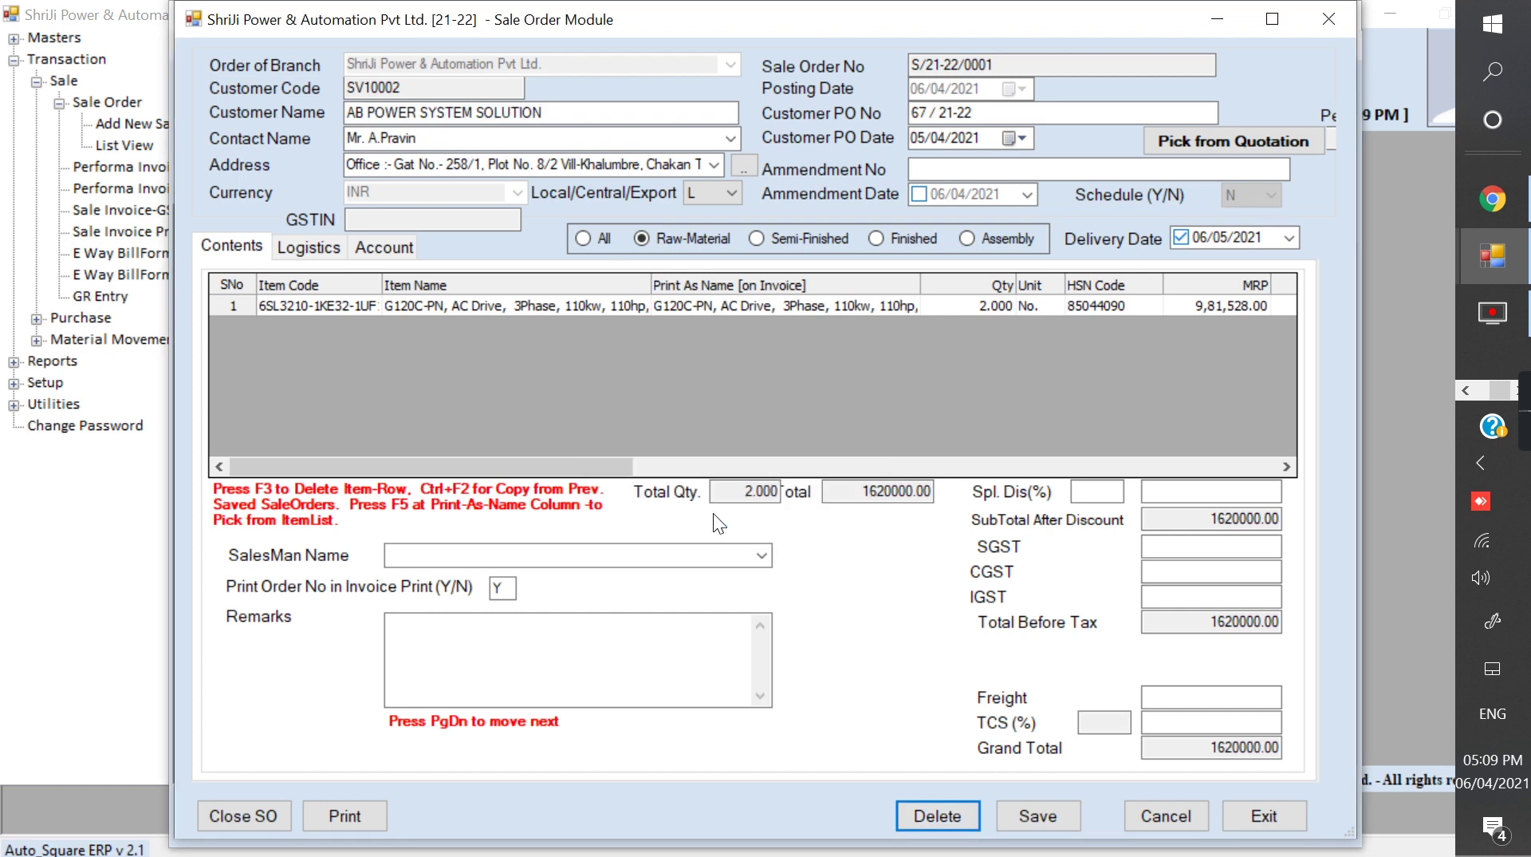
pyautogui.click(808, 513)
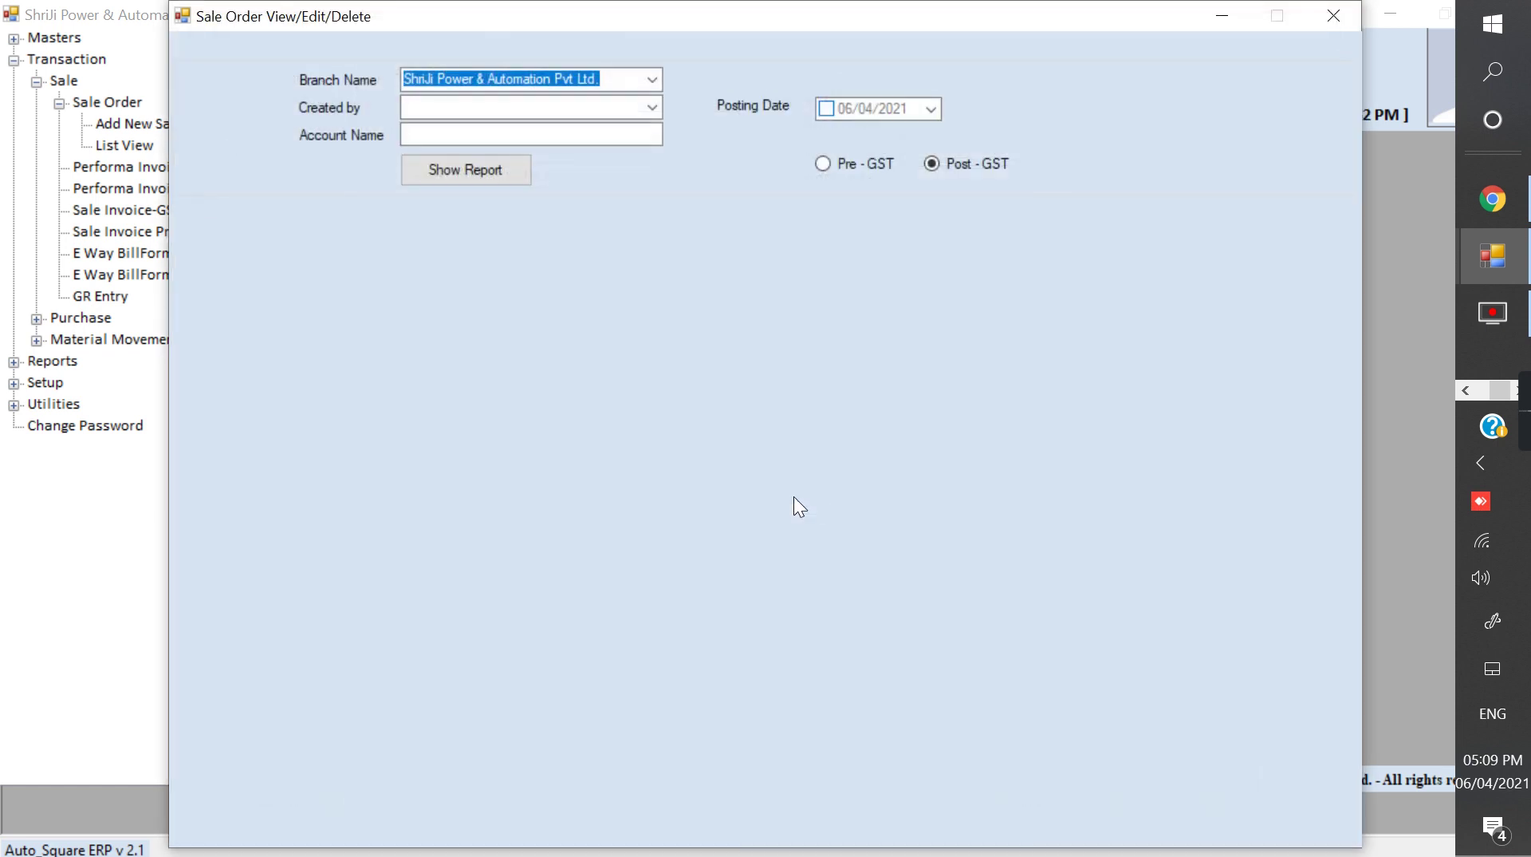
pyautogui.click(753, 515)
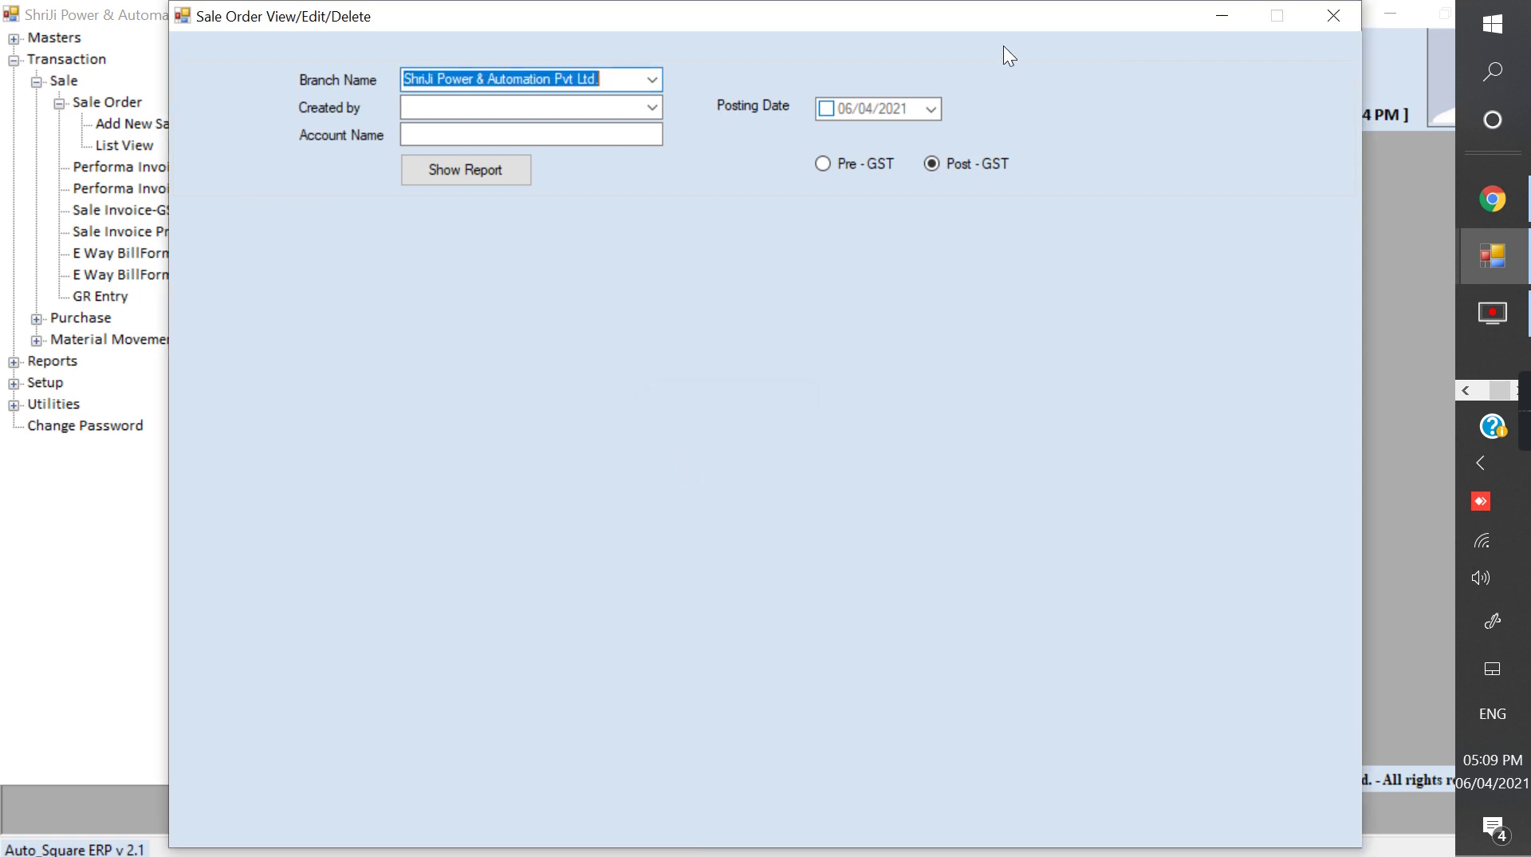
# Close the sale order list and dock the Windows taskbar back along the screen's bottom edge
pyautogui.click(1331, 16)
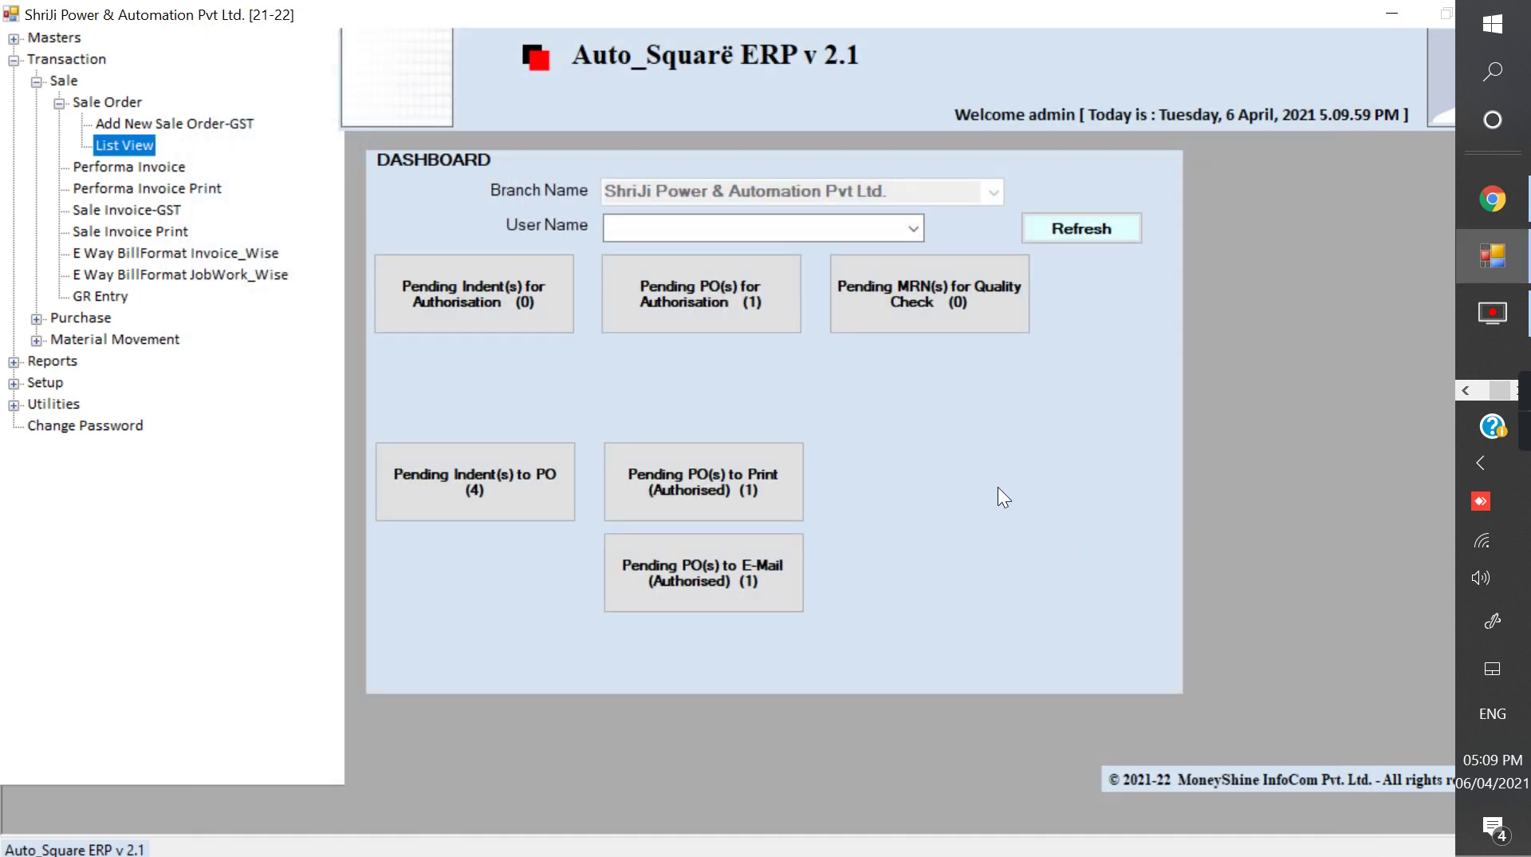
pyautogui.moveTo(1525, 357)
pyautogui.moveTo(1470, 355); pyautogui.dragTo(961, 847)
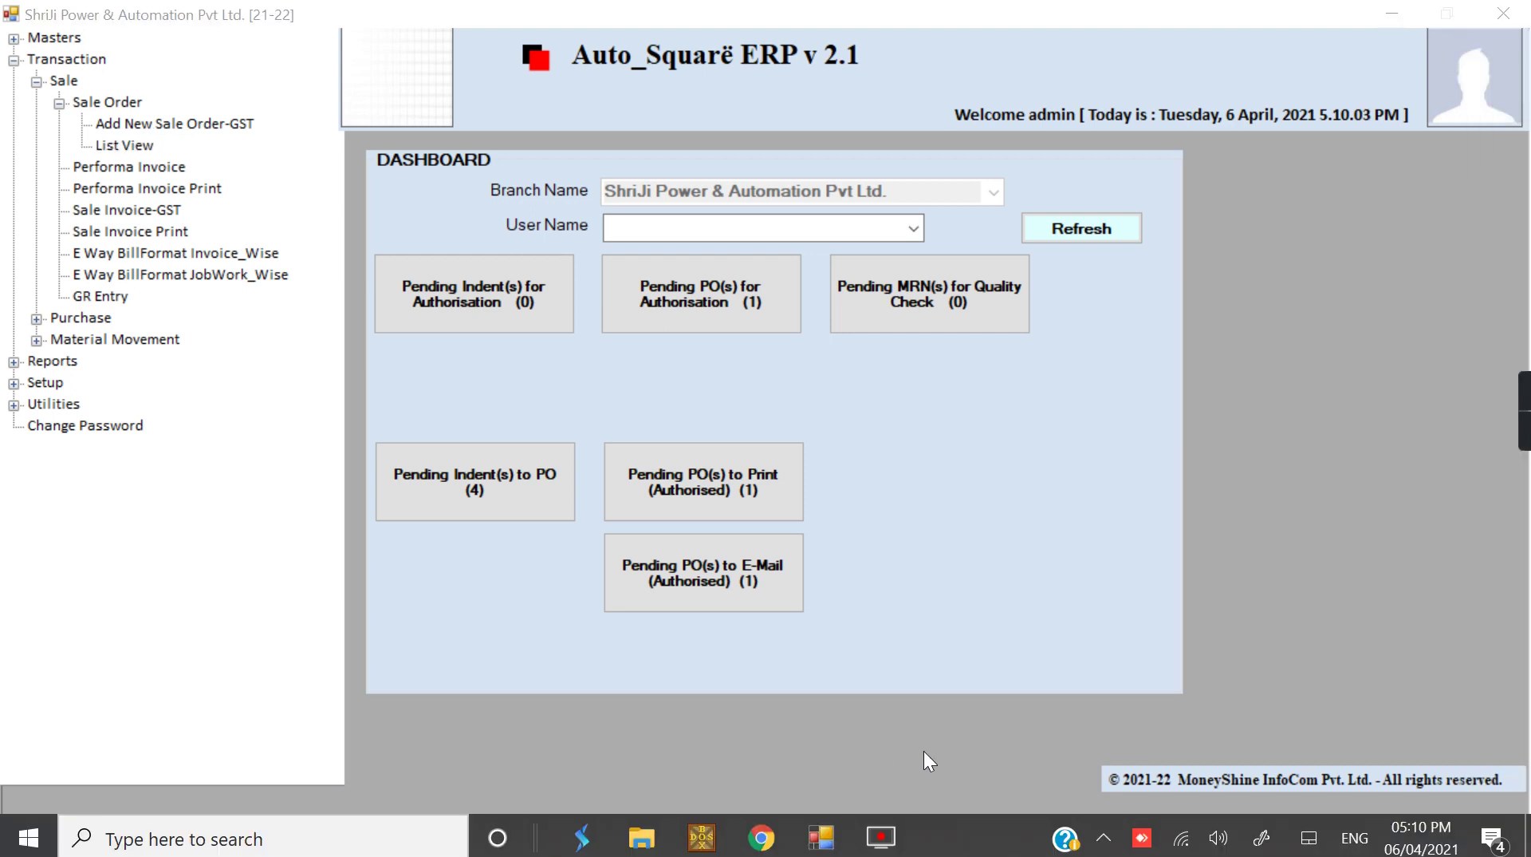